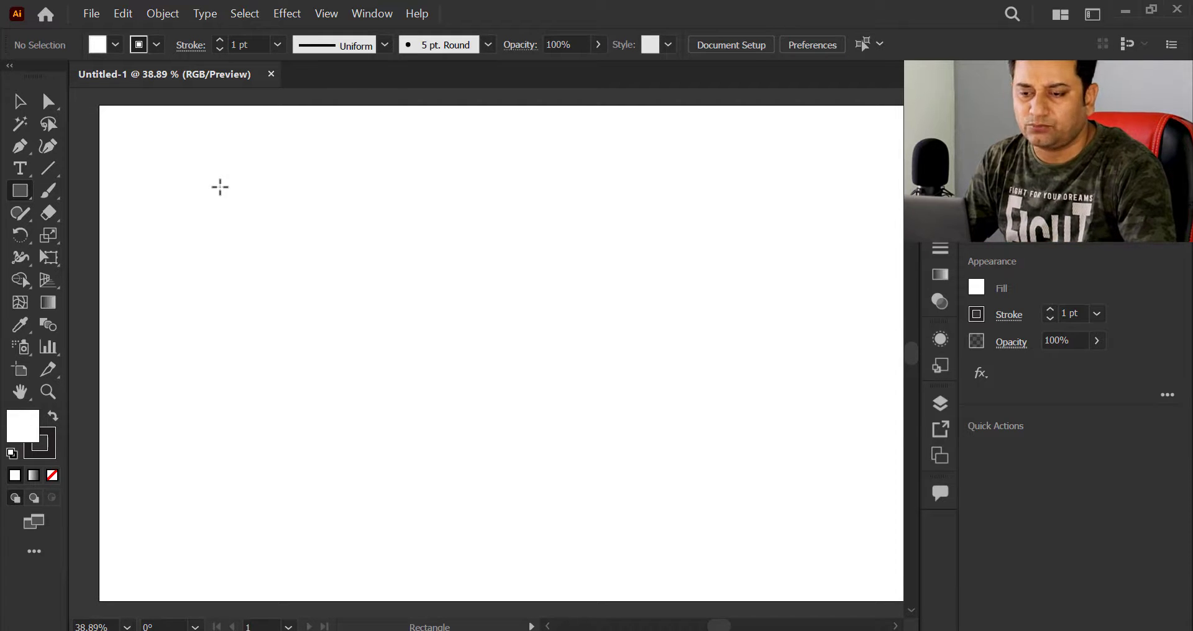
Draw a nearly square rectangle in the upper-left area of the artboard and fill it with red.
drag(207, 204, 358, 347)
click(19, 101)
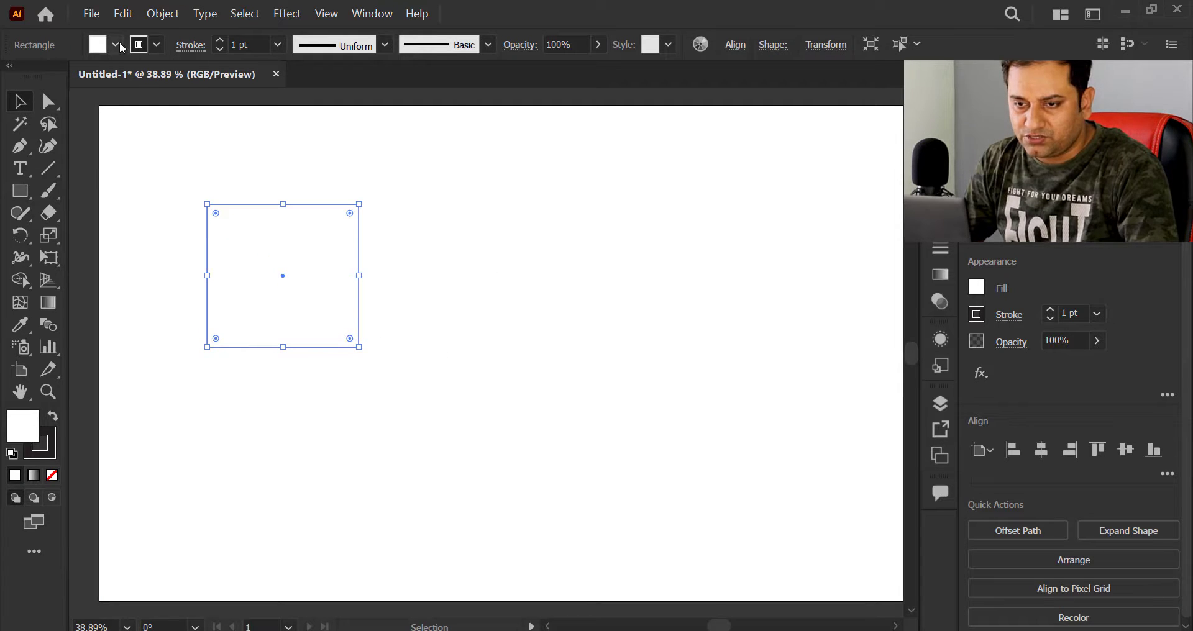
click(116, 44)
click(40, 77)
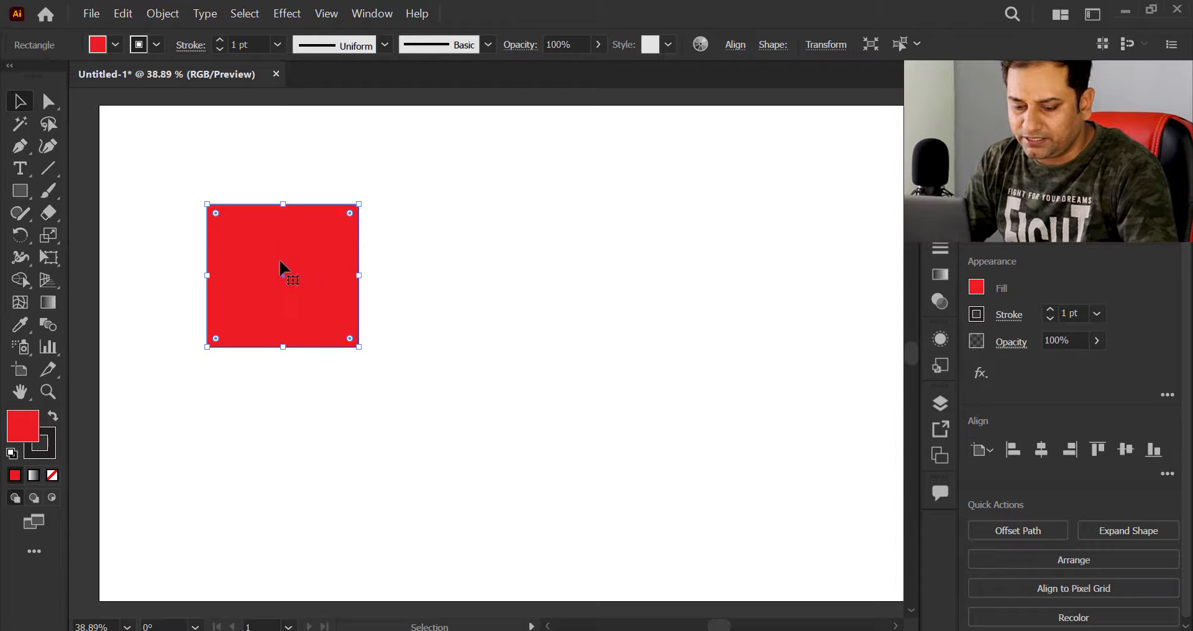
Place an enlarged copy of the red rectangle beside it and fill the copy with light blue.
drag(274, 267, 462, 272)
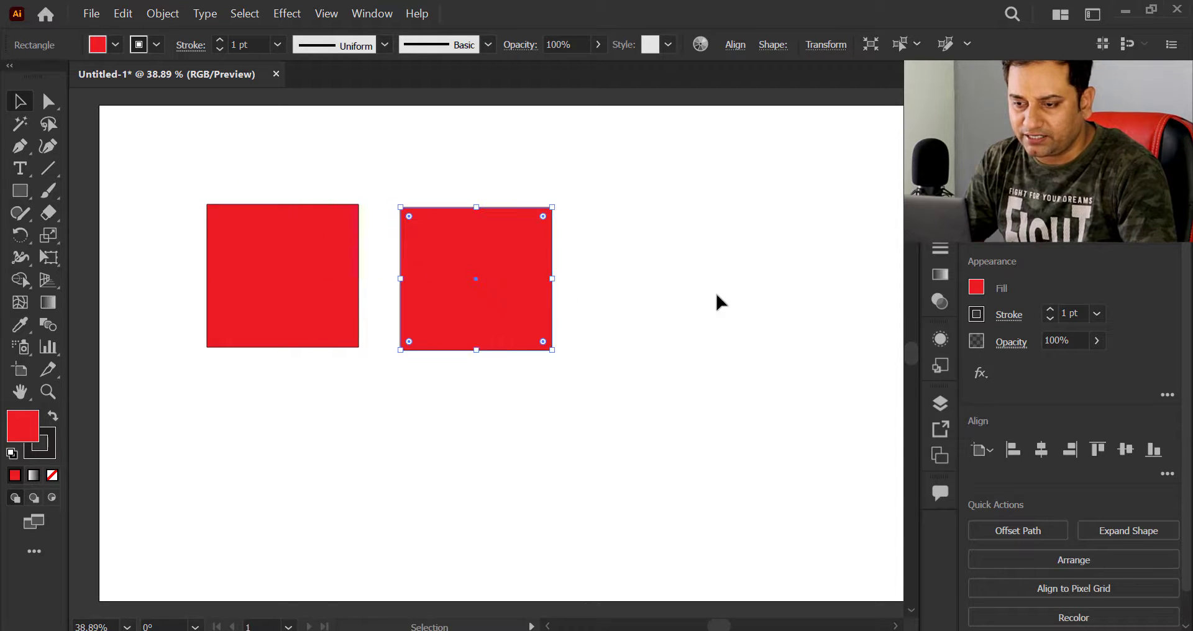
drag(557, 352, 615, 484)
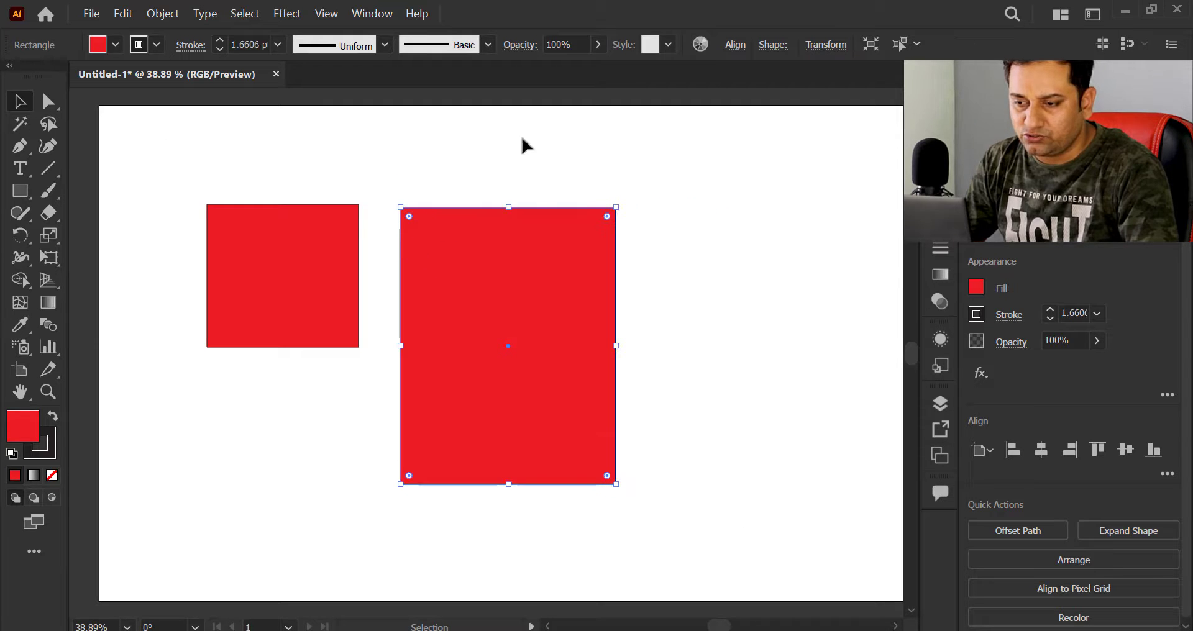
click(981, 296)
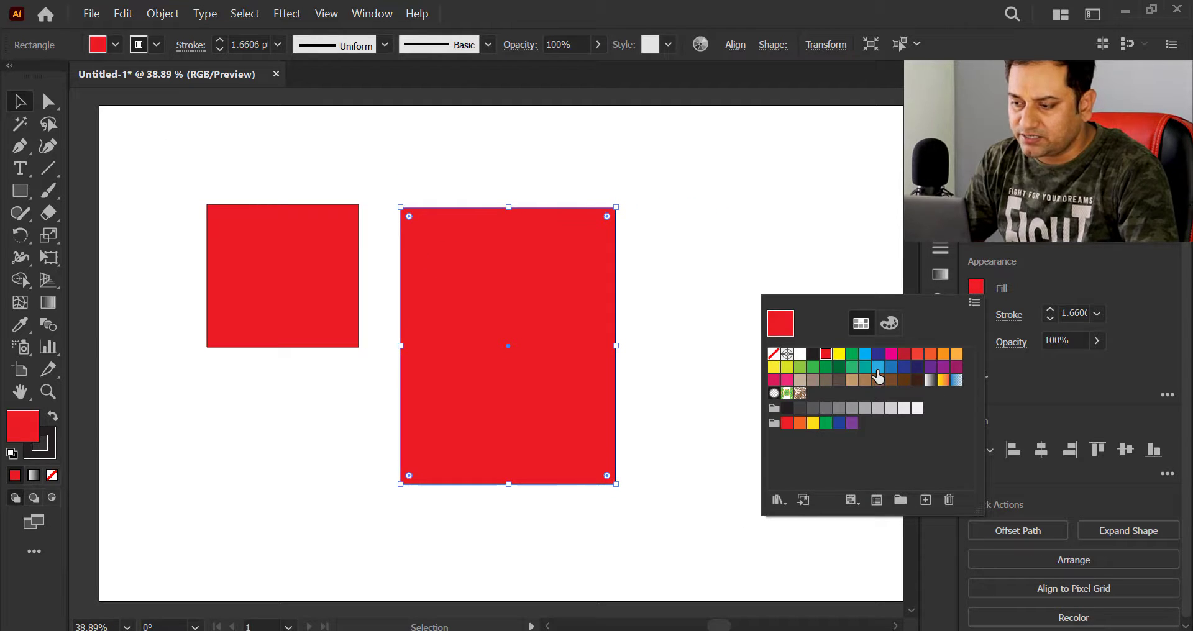
click(875, 364)
Move the blue rectangle so it overlaps the red one's lower-right corner and reduce its size, mainly its height.
drag(564, 342, 453, 355)
click(569, 317)
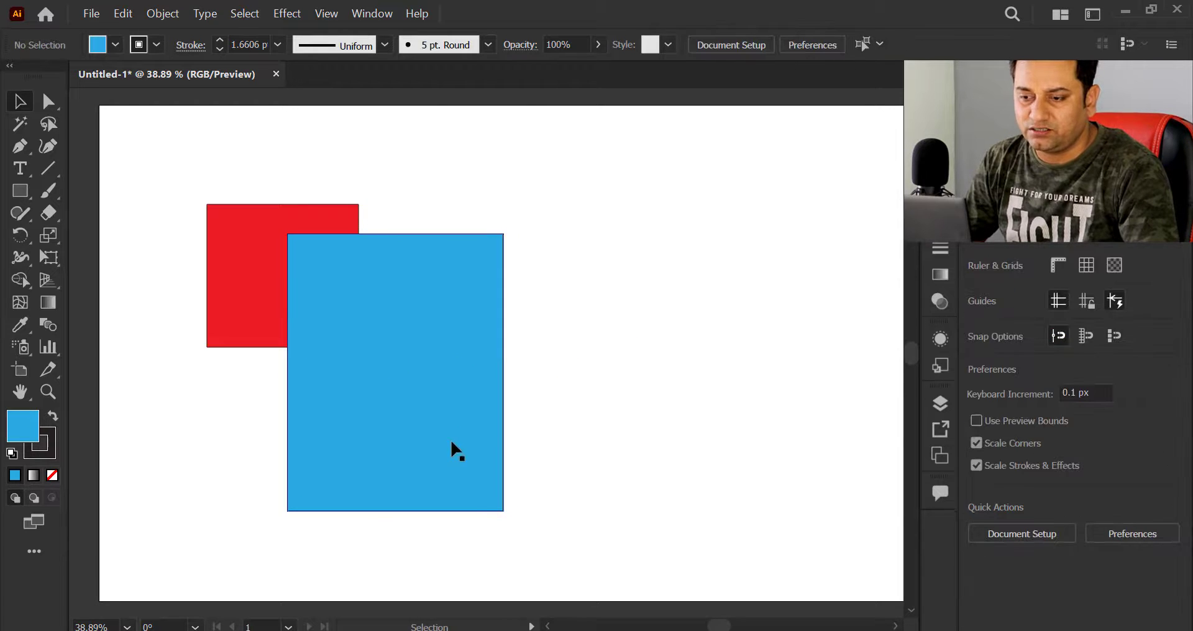
click(482, 487)
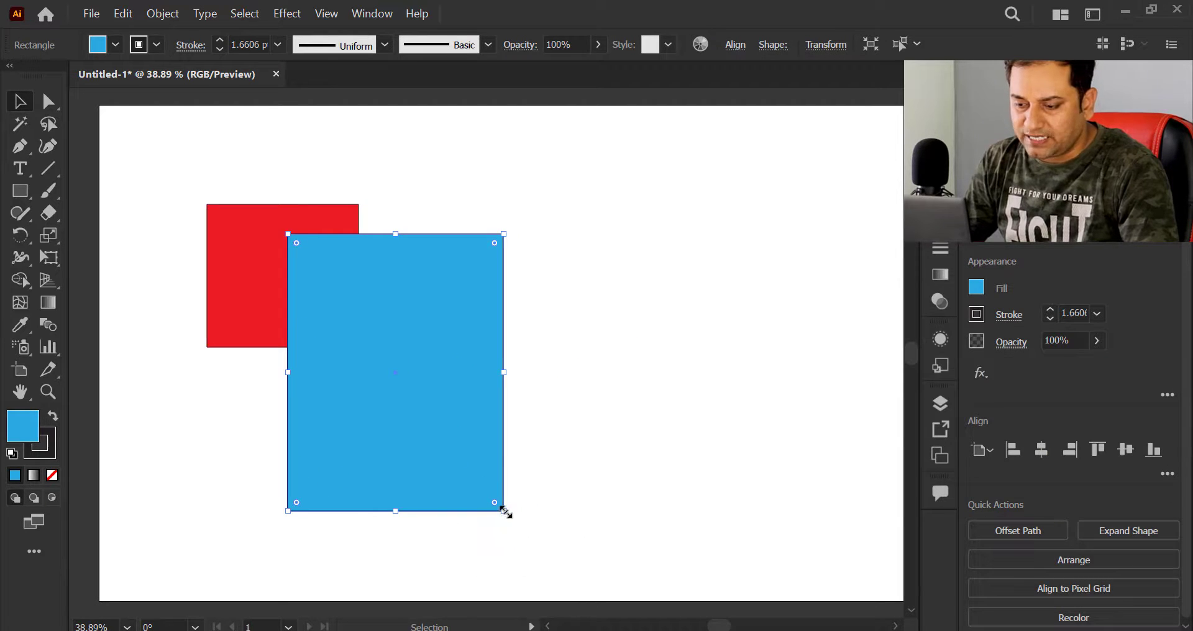
drag(503, 511, 485, 403)
click(546, 354)
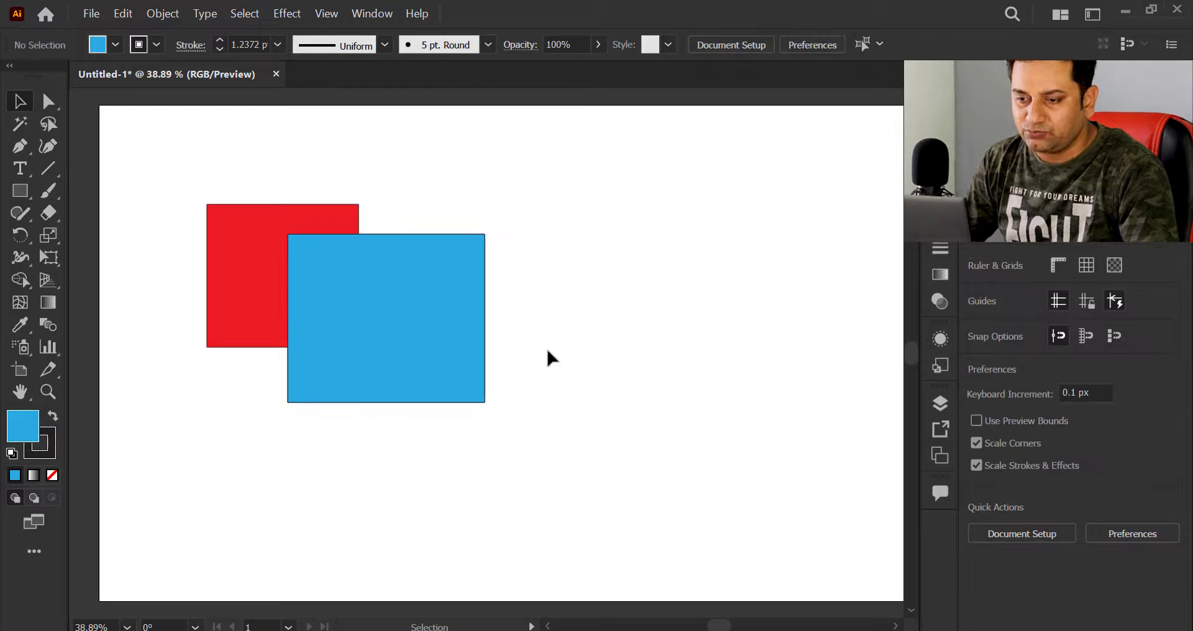
Group the red and blue rectangles and move the group slightly down and to the right.
drag(331, 161, 457, 268)
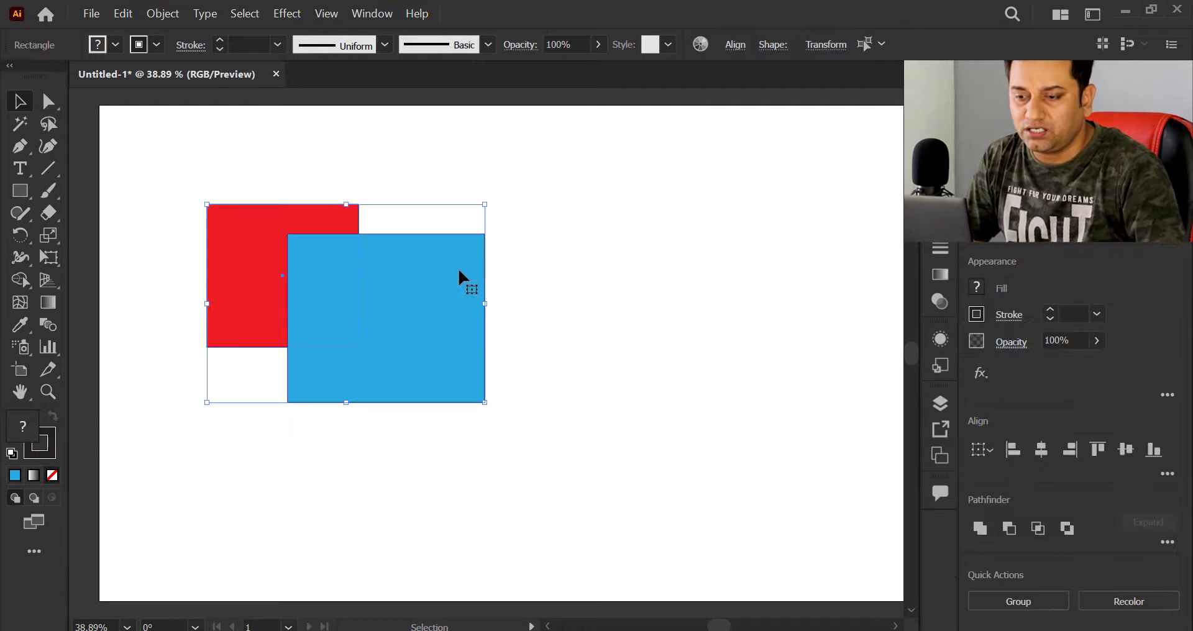
drag(237, 141, 374, 356)
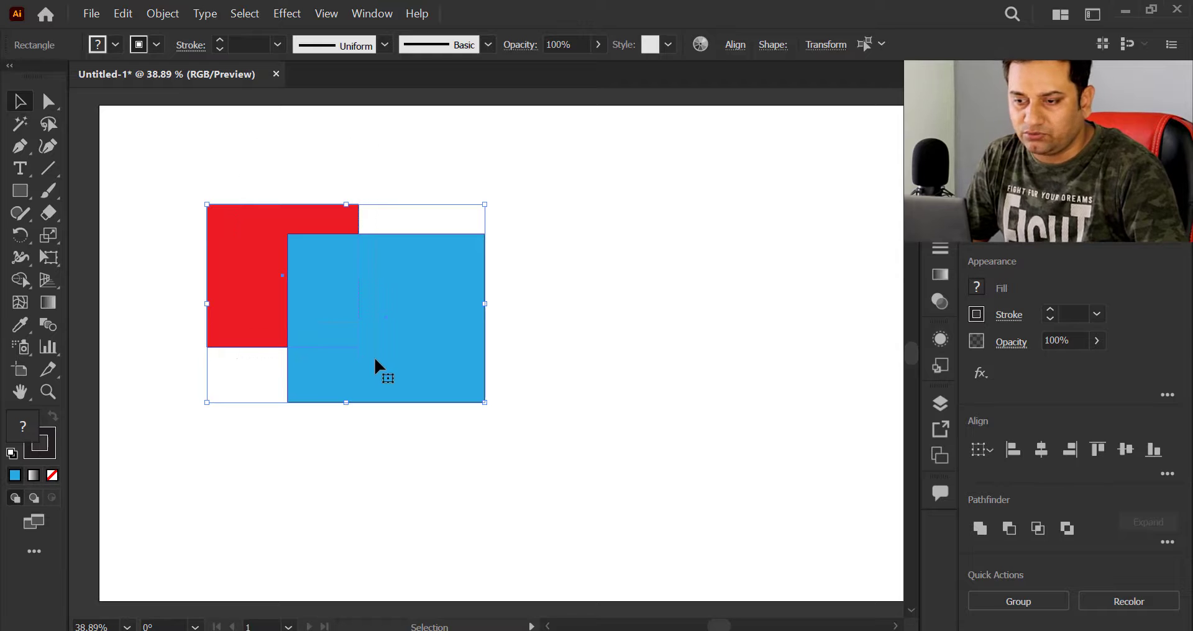
click(549, 330)
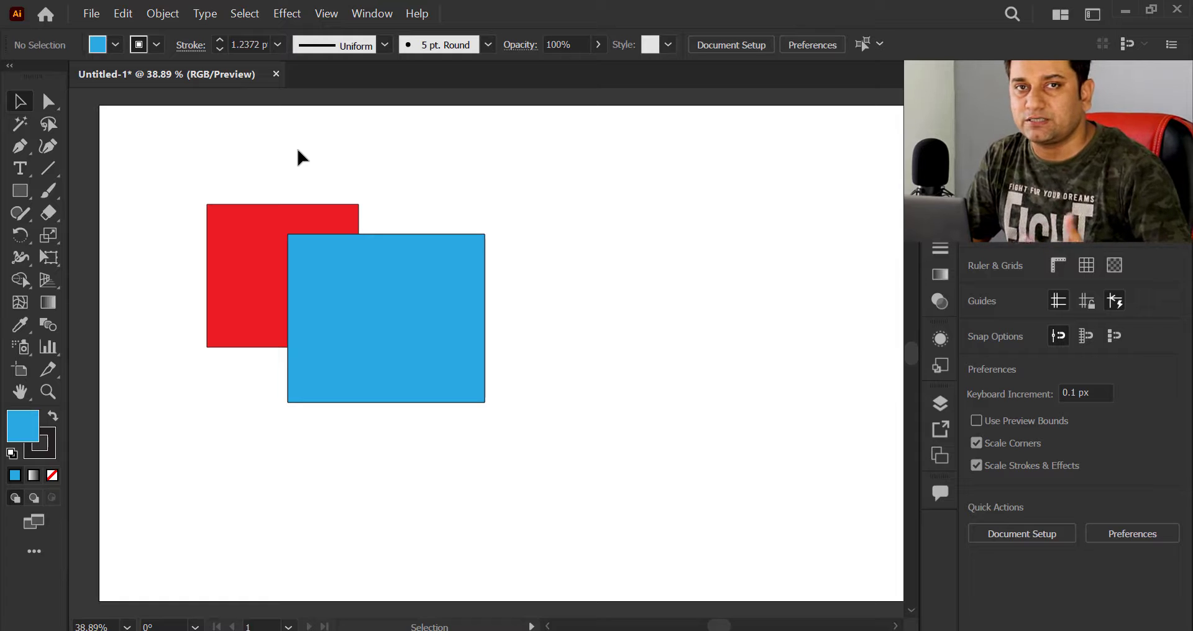
drag(246, 162, 439, 352)
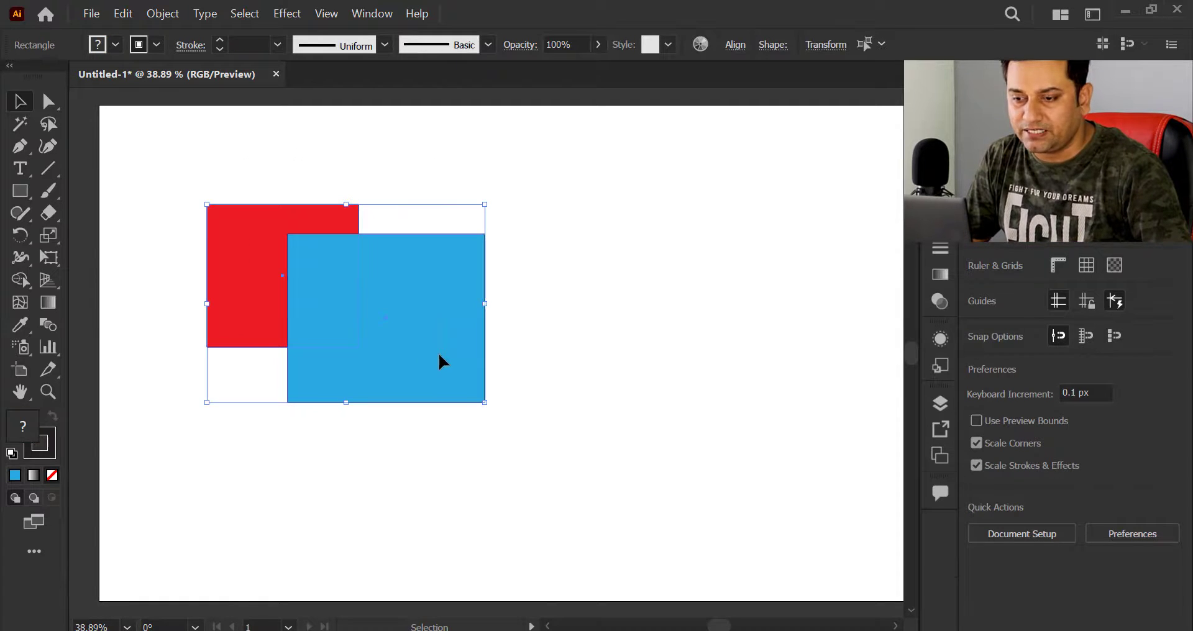
right_click(389, 300)
click(438, 390)
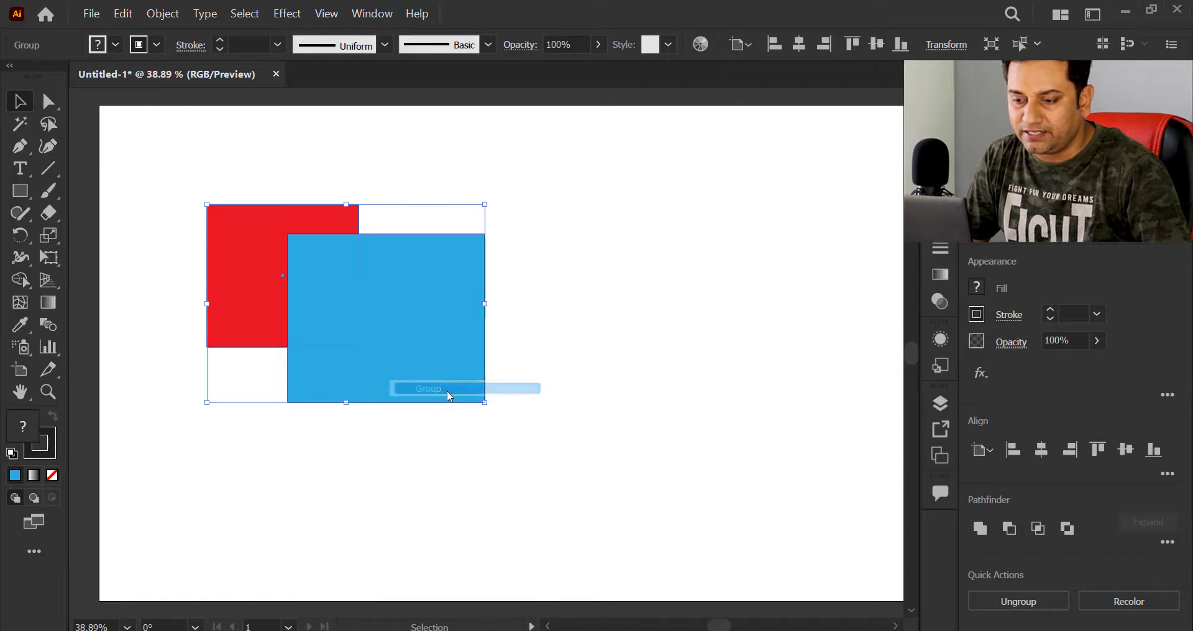
drag(310, 288, 323, 306)
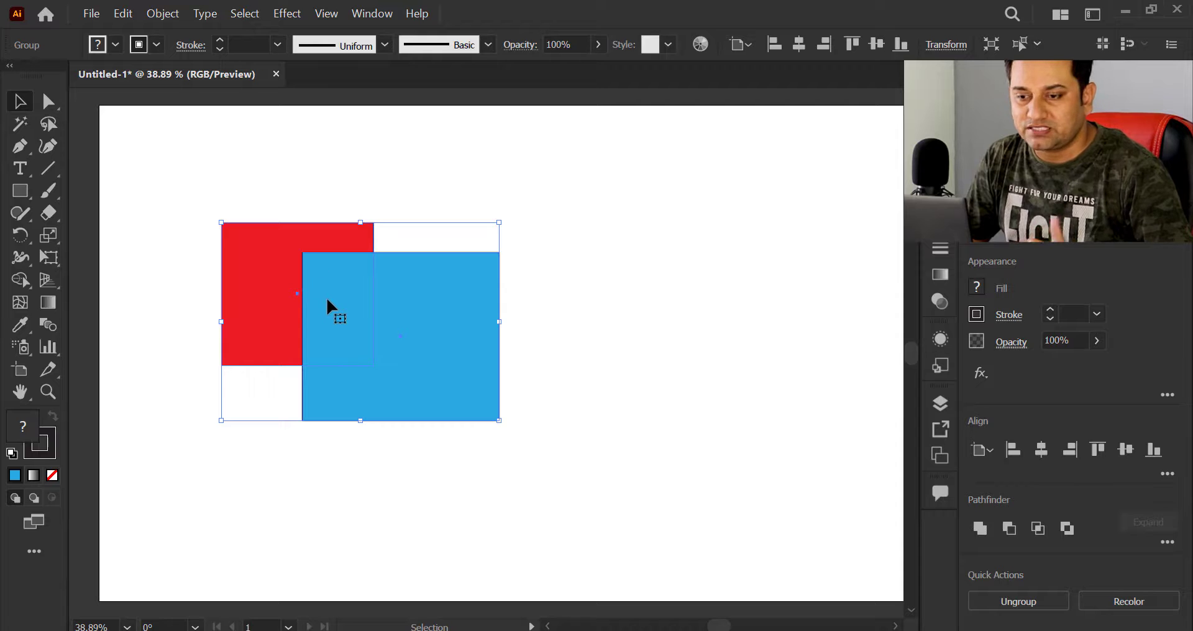
Ungroup the red and blue rectangles.
right_click(344, 296)
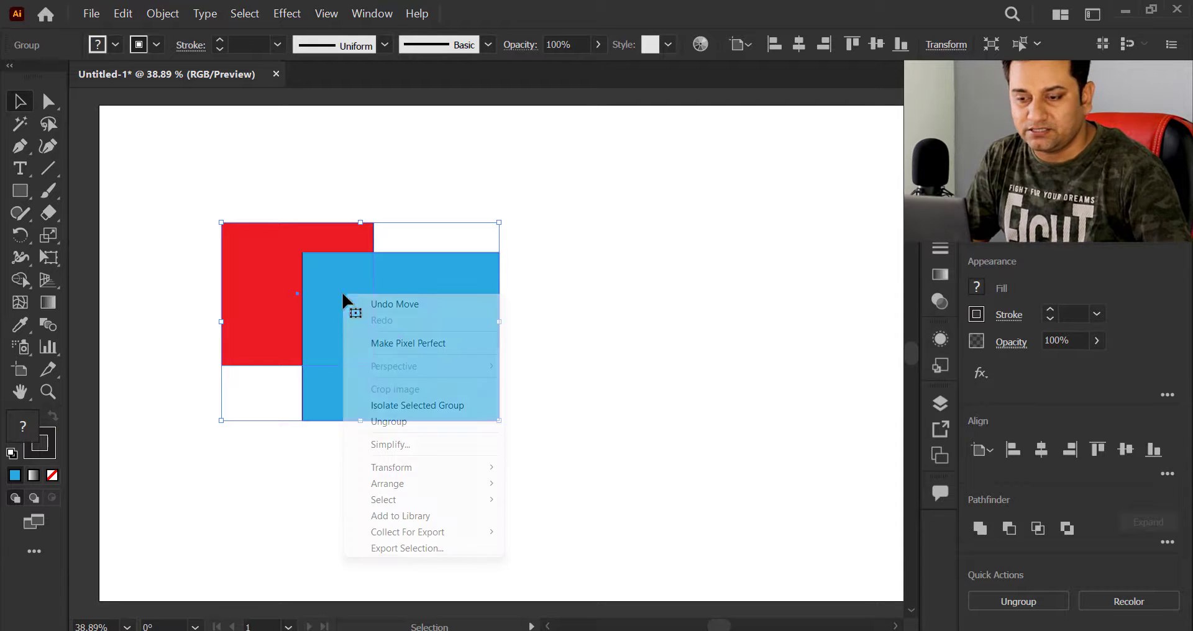
click(395, 422)
click(376, 368)
With both rectangles selected, examine the Pathfinder options and where the Pathfinder panel can be opened, and clear the selection.
drag(258, 211, 353, 320)
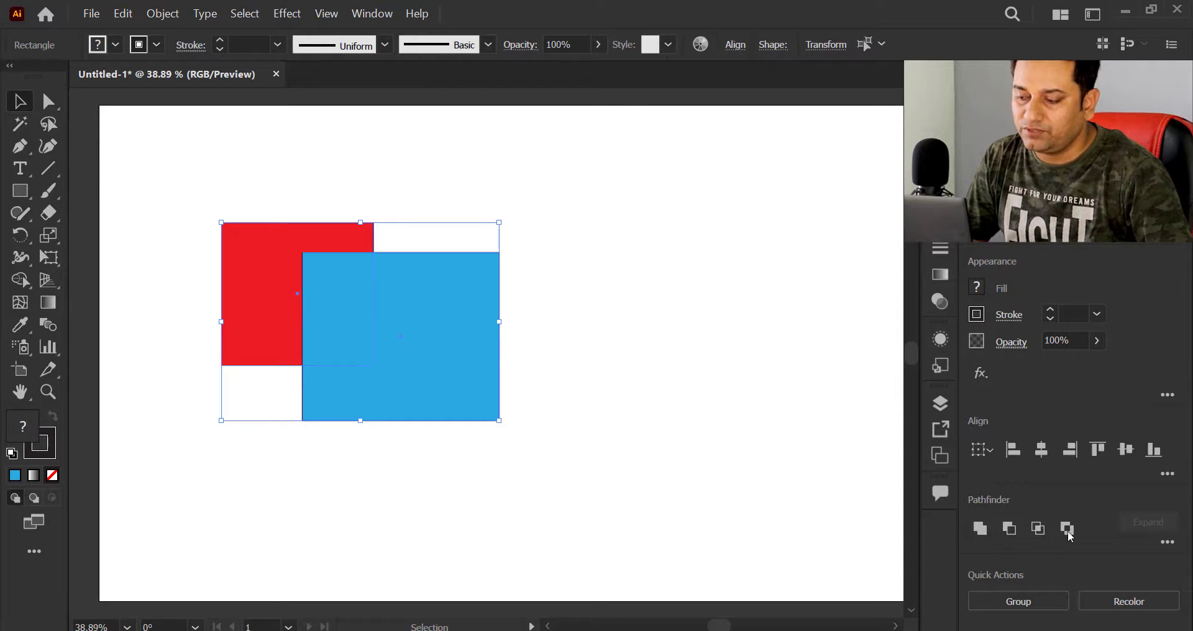
click(373, 17)
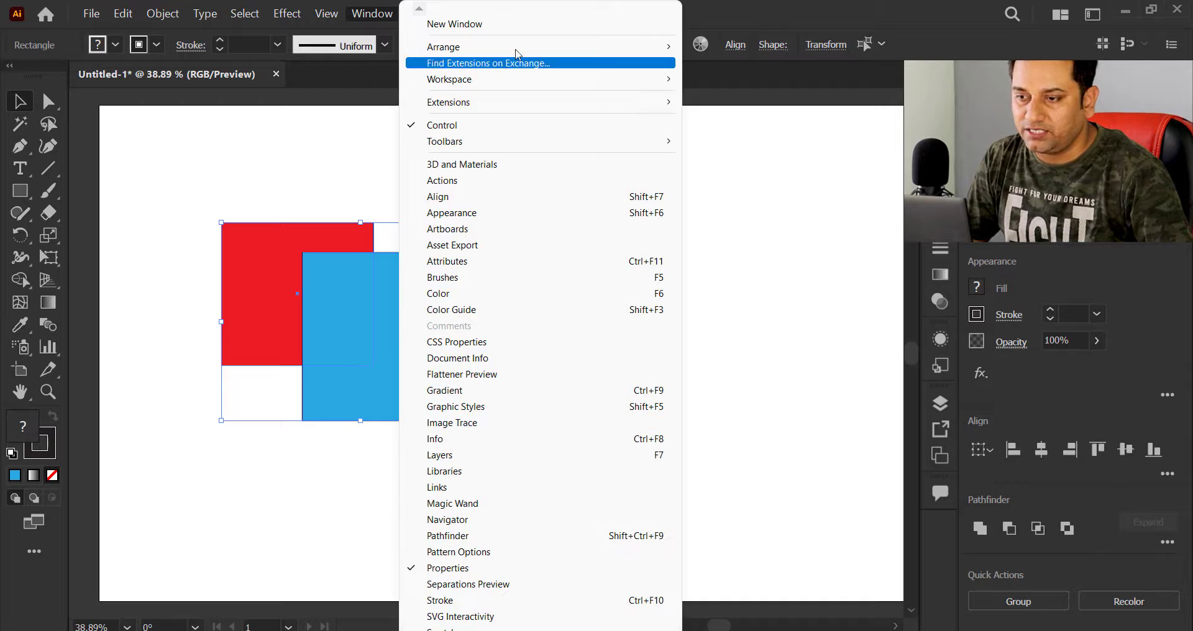
click(739, 11)
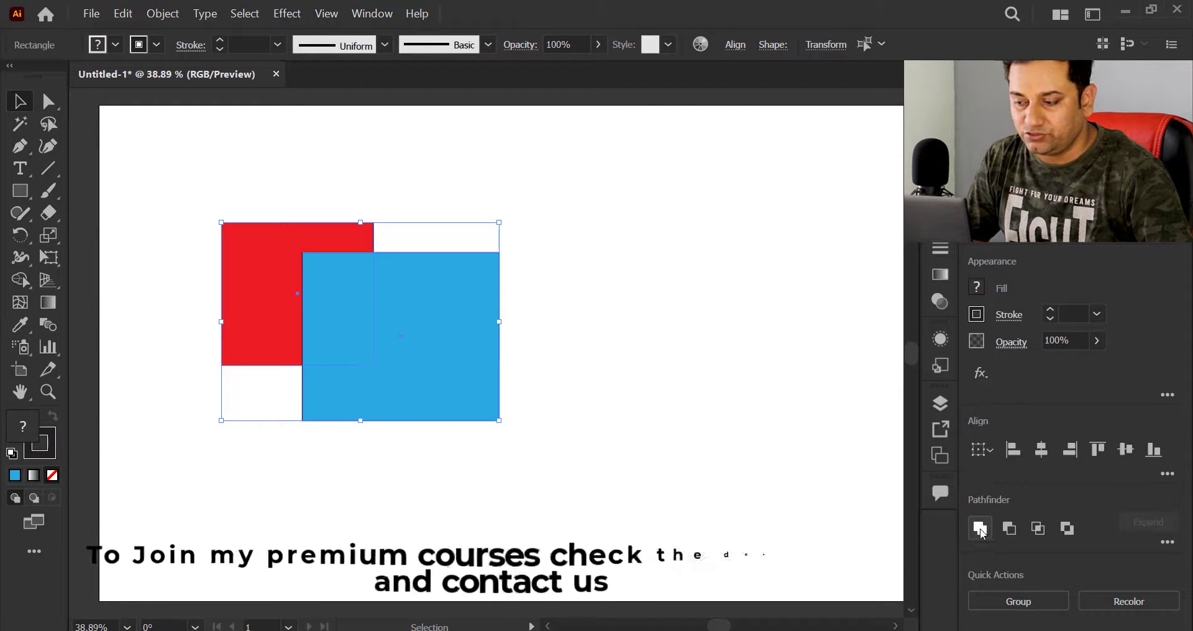
click(525, 205)
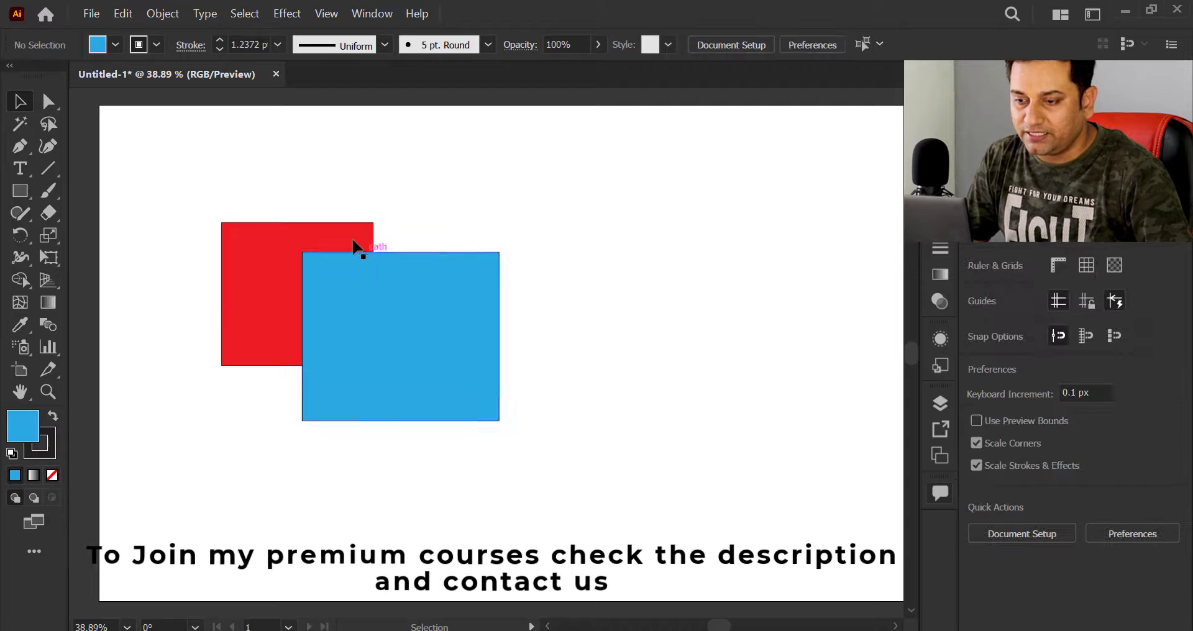
click(414, 262)
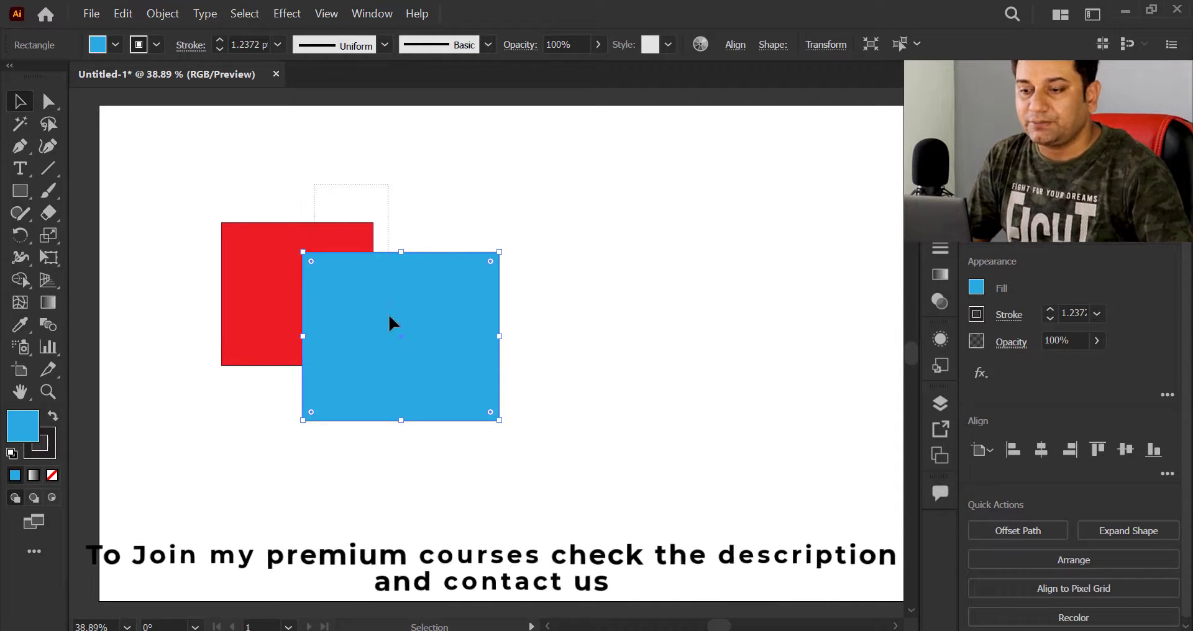
key(ctrl+a)
key(ctrl+shift+a)
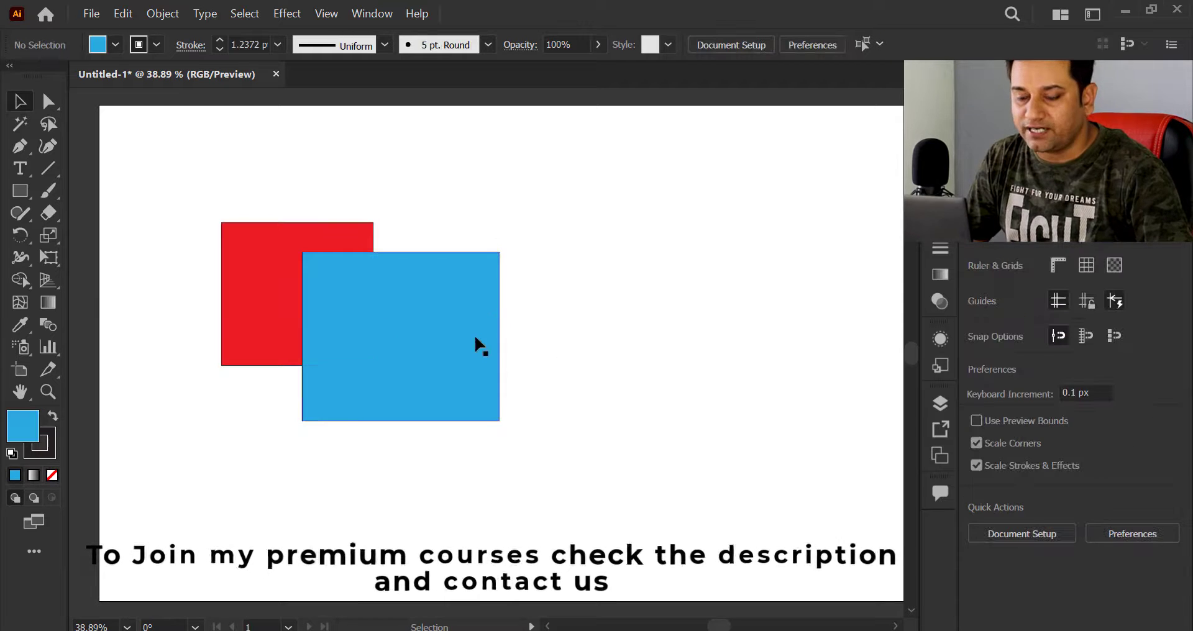
Duplicate the blue rectangle up and to the right so it overlaps the original, and unite all three rectangles with Pathfinder.
drag(406, 378, 512, 271)
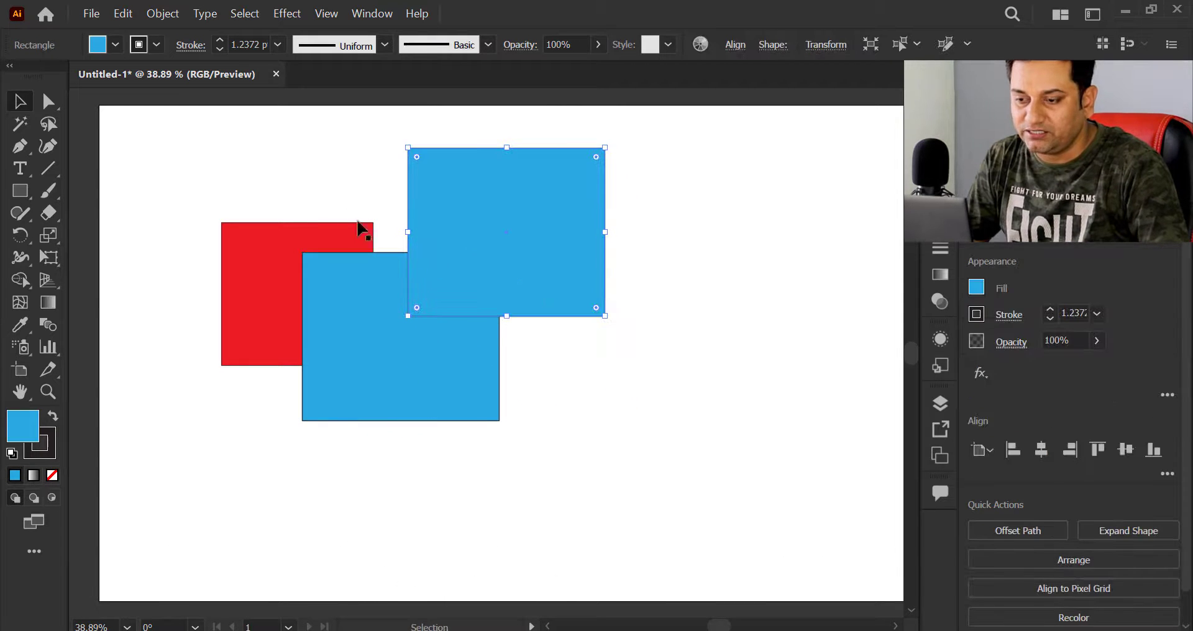
key(ctrl+a)
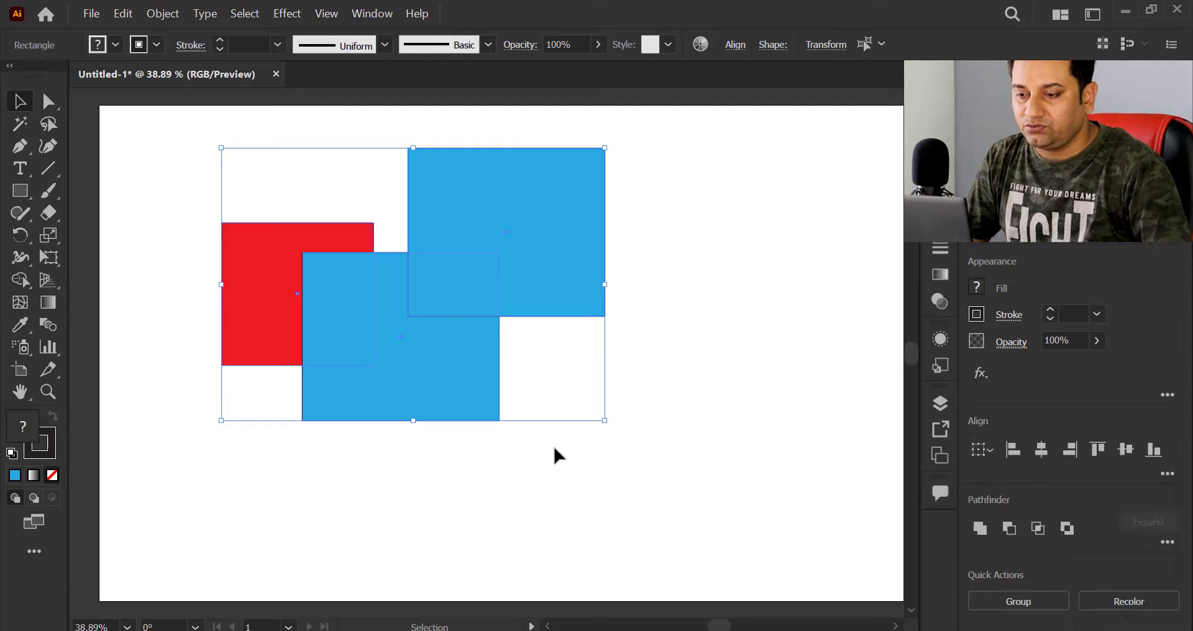
click(982, 531)
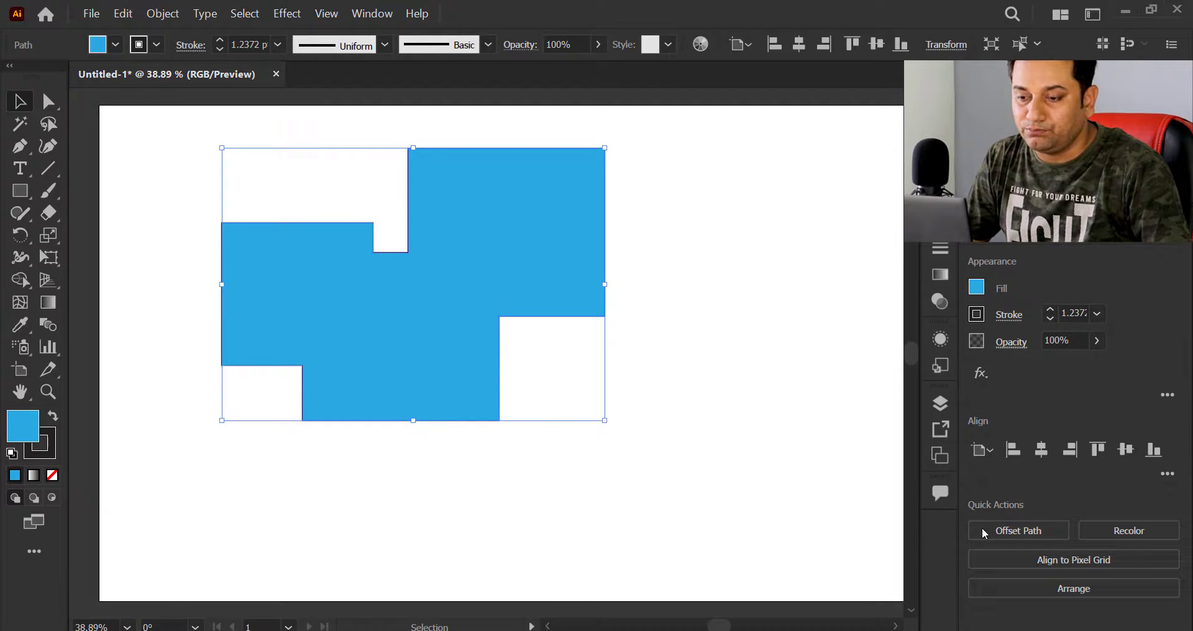
click(722, 474)
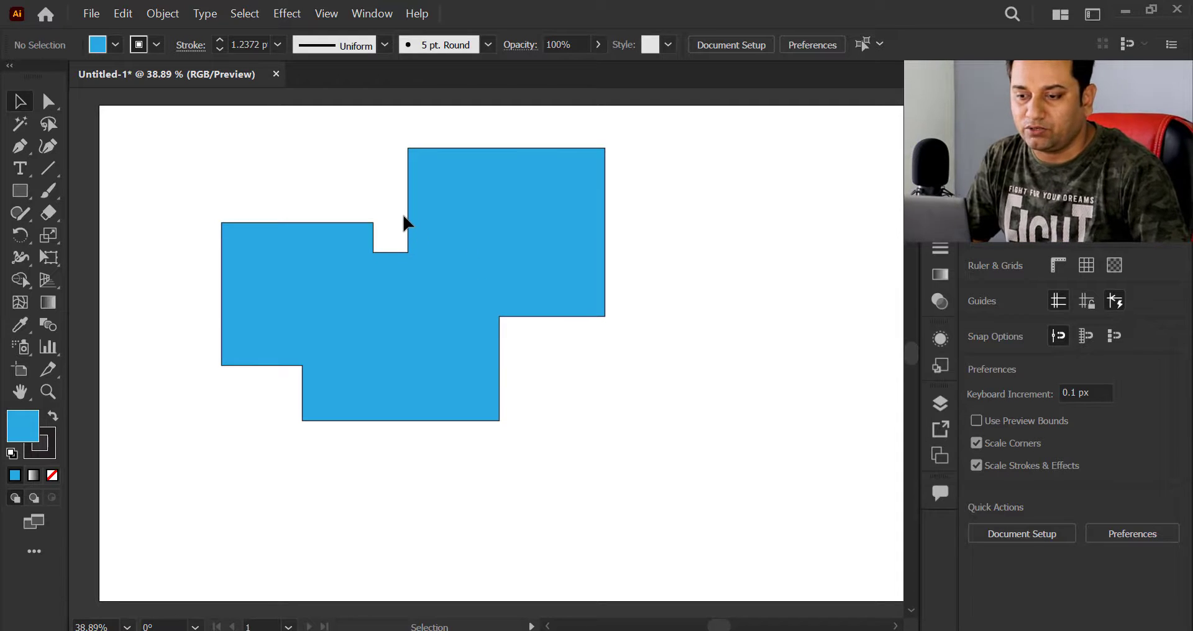
Undo the Pathfinder union and delete all three rectangles from the artboard.
key(ctrl+z)
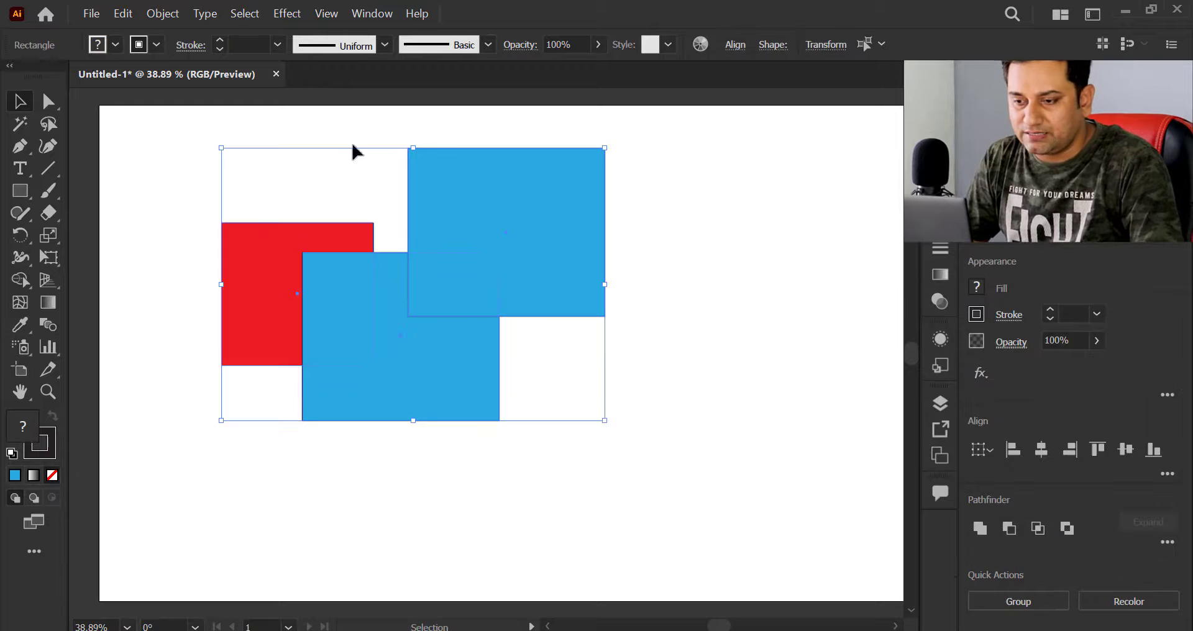
click(706, 296)
key(ctrl+a)
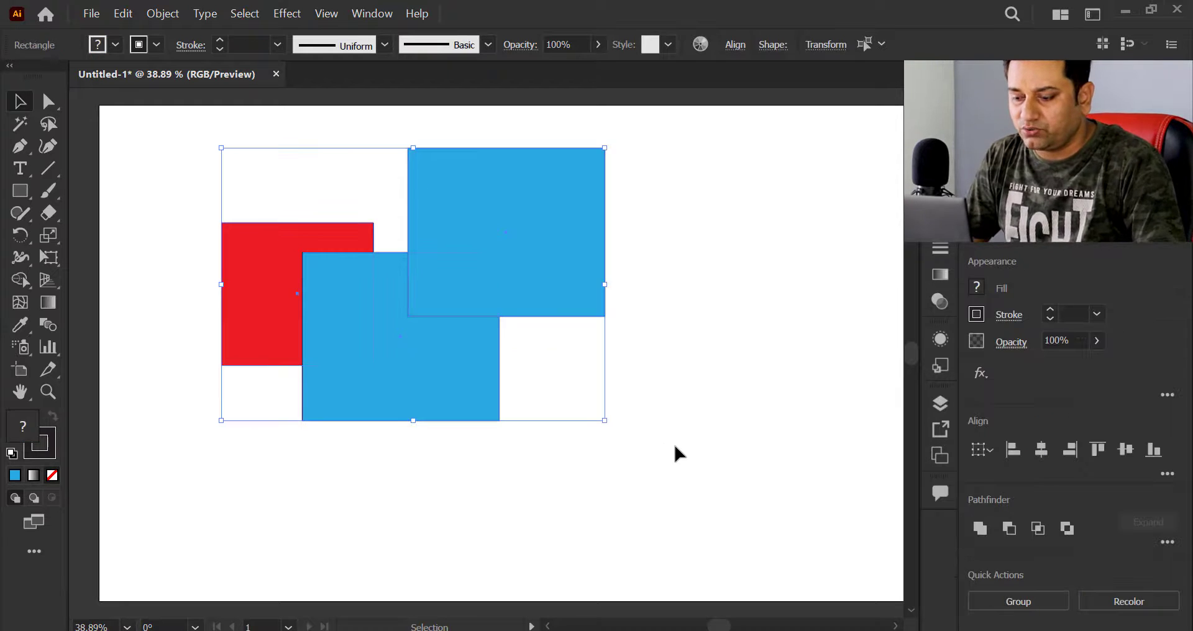
key(Delete)
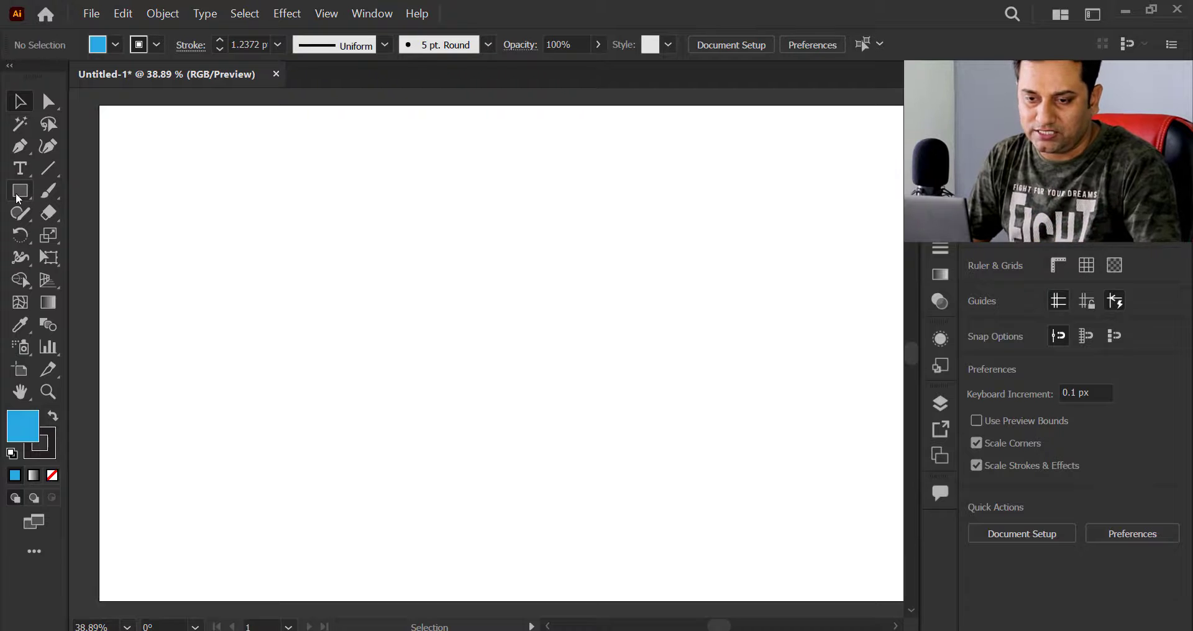
Draw a large blue circle left of the artboard's centre with the Ellipse tool.
drag(20, 191, 85, 236)
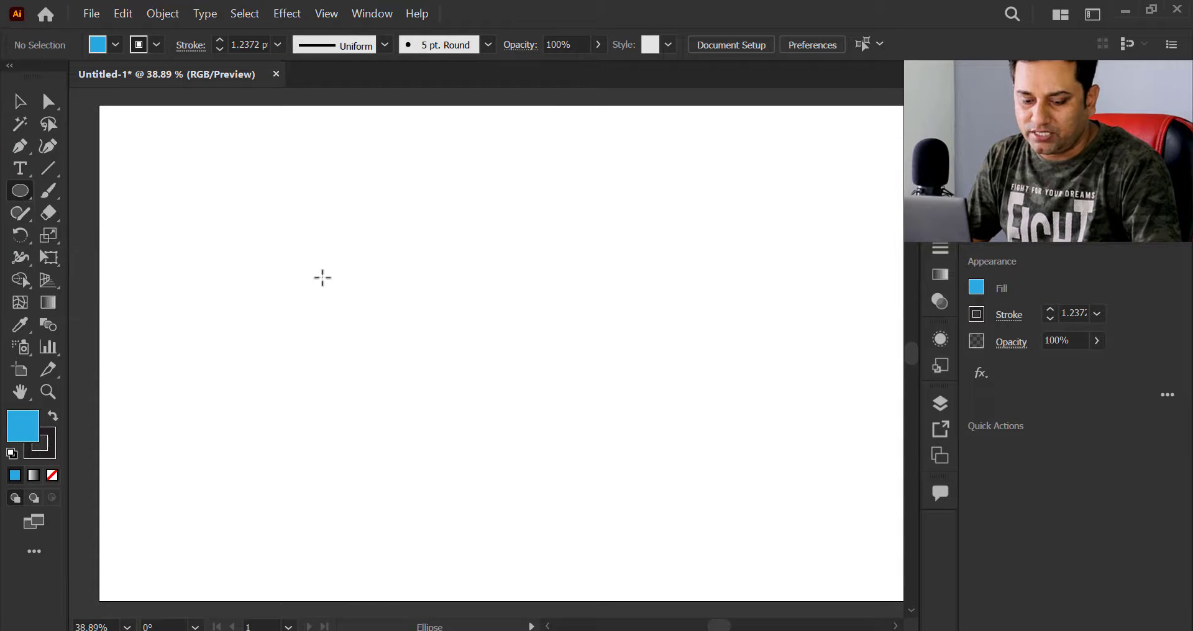
drag(294, 218, 519, 443)
key(v)
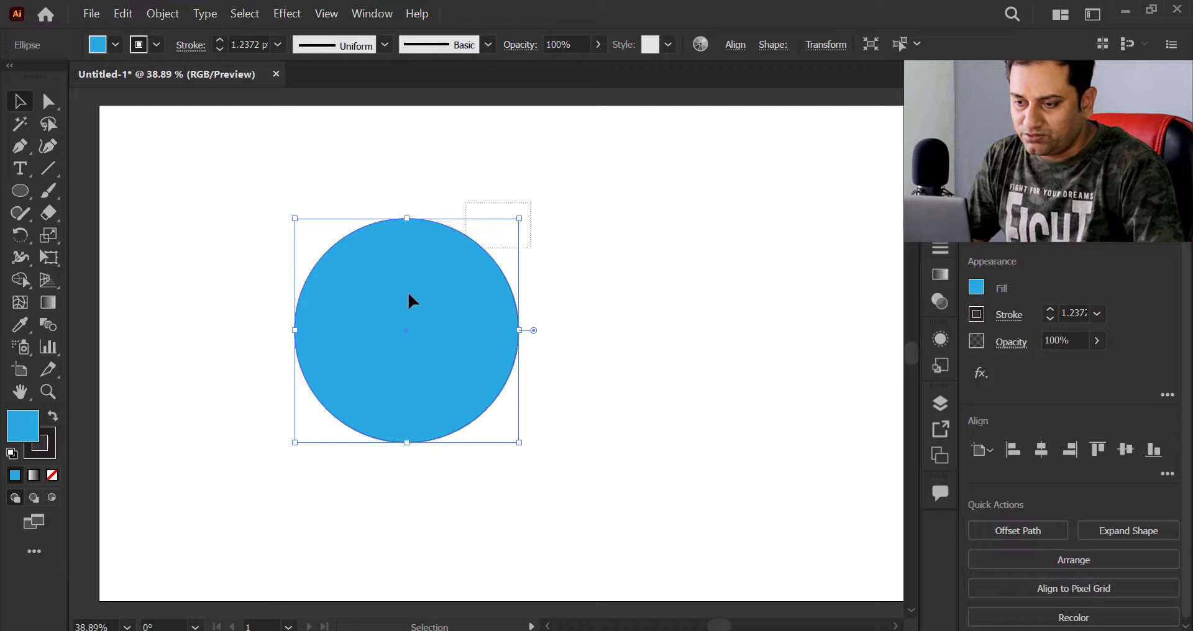
Copy the blue circle and paste the duplicate in place on top of it.
click(123, 13)
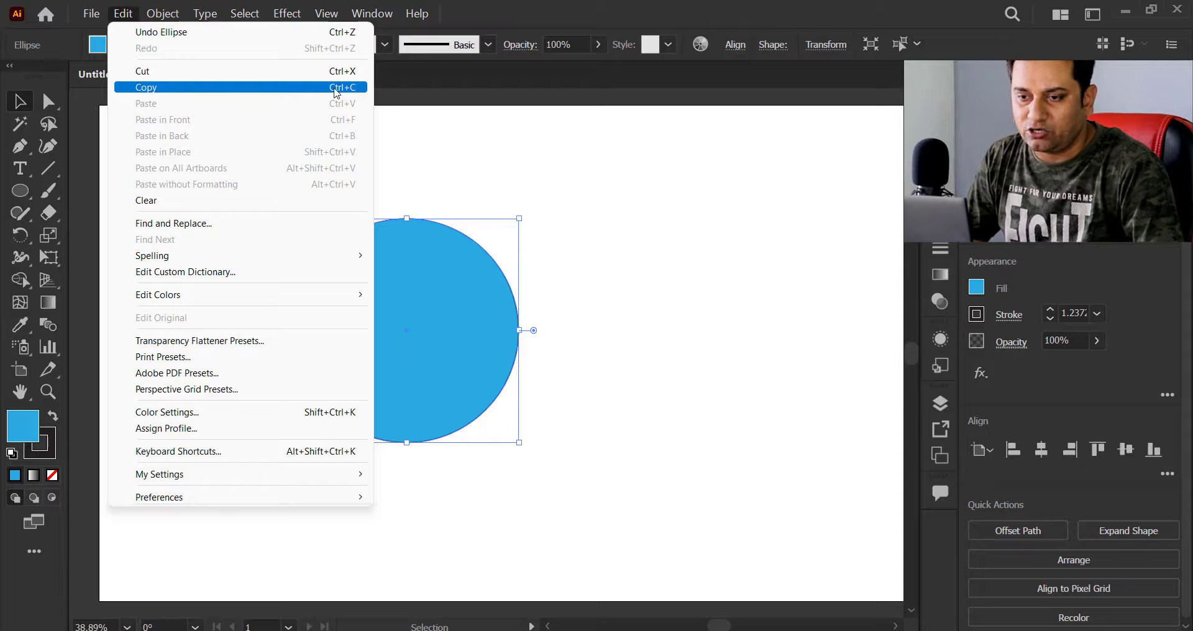
click(165, 92)
click(129, 18)
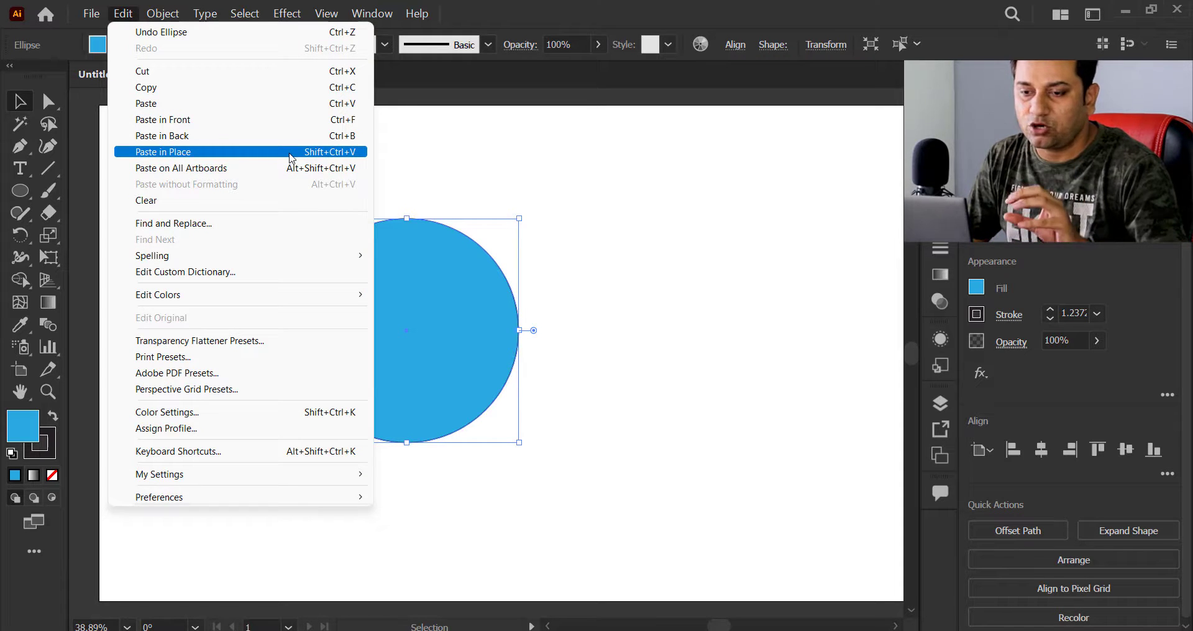
click(347, 155)
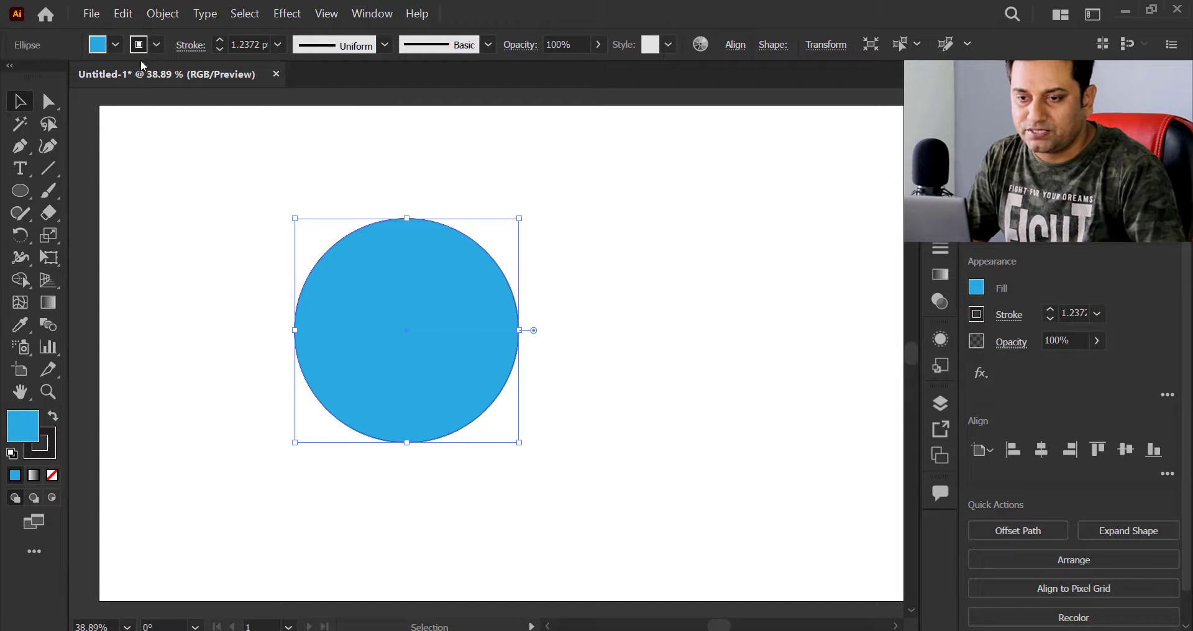
Fill the pasted circle with pink and shrink it about its centre to less than half the blue circle's diameter.
click(115, 44)
click(52, 102)
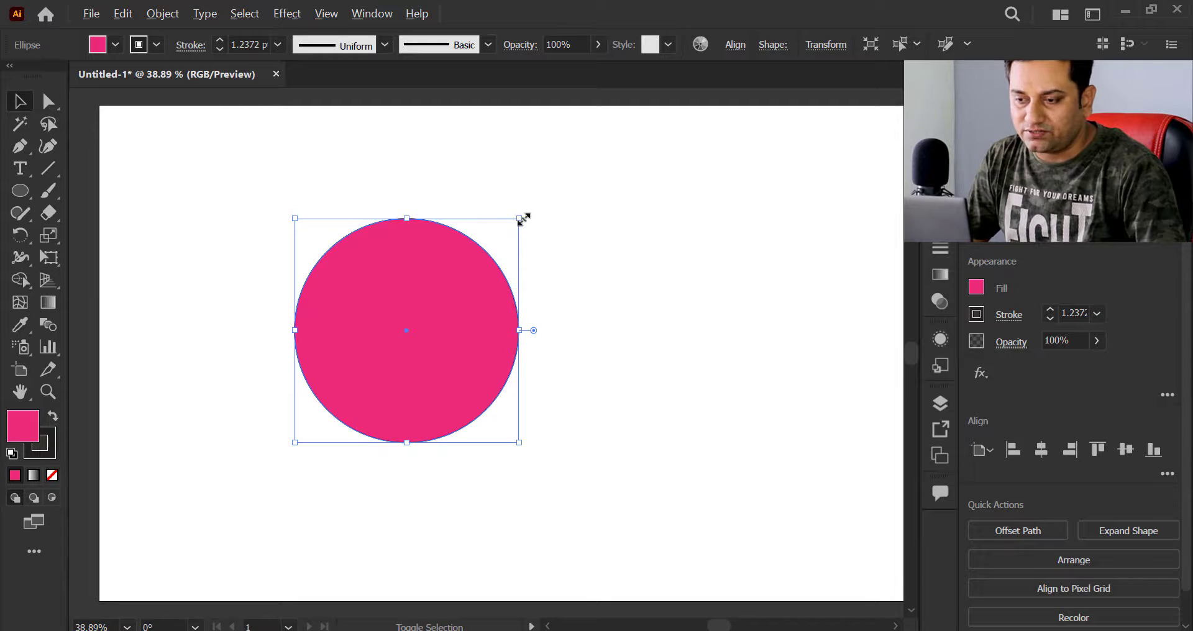
drag(522, 219, 329, 376)
click(589, 283)
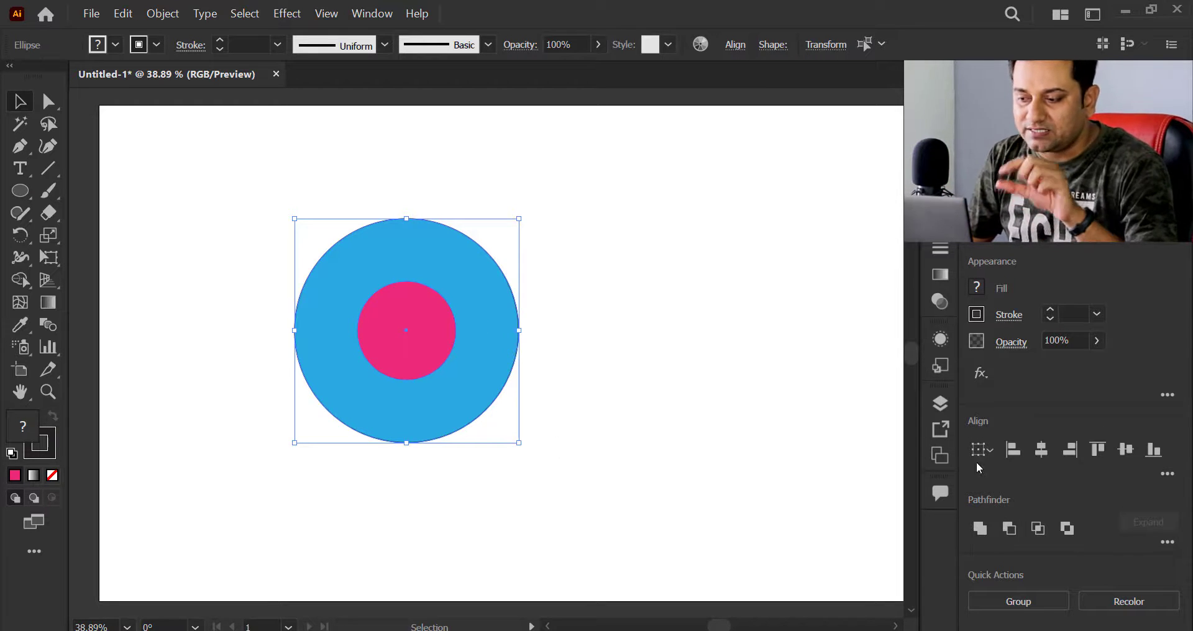
Subtract the pink circle from the blue circle with Minus Front, and duplicate the resulting ring so the copy overlaps its upper-right side.
click(1008, 529)
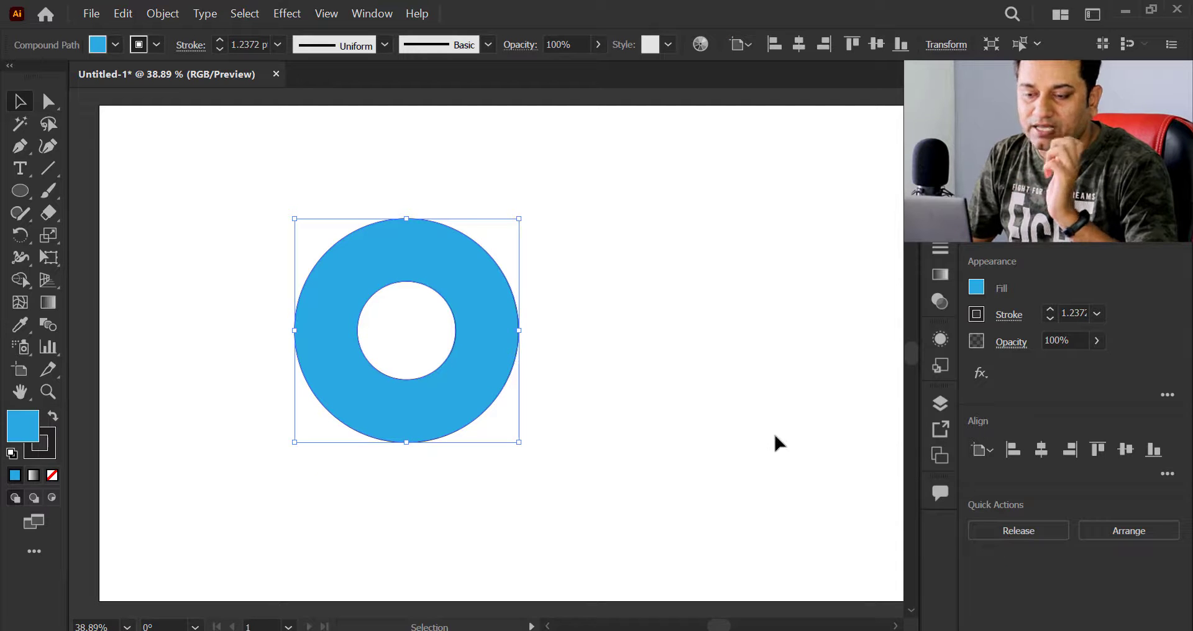
click(753, 401)
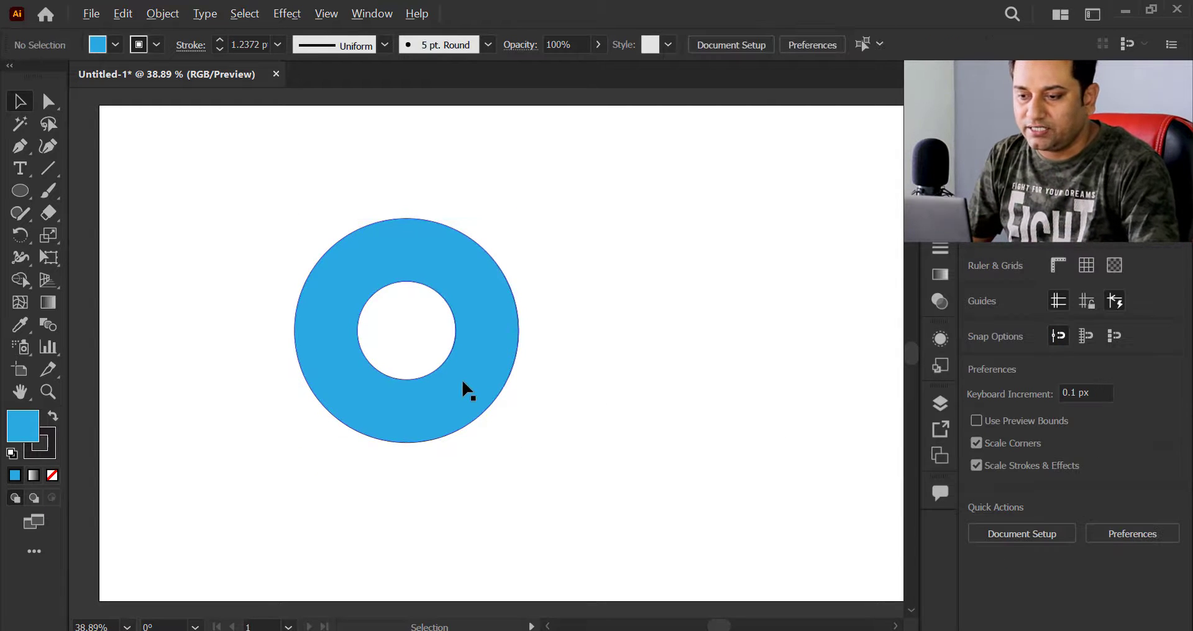
drag(465, 388, 633, 369)
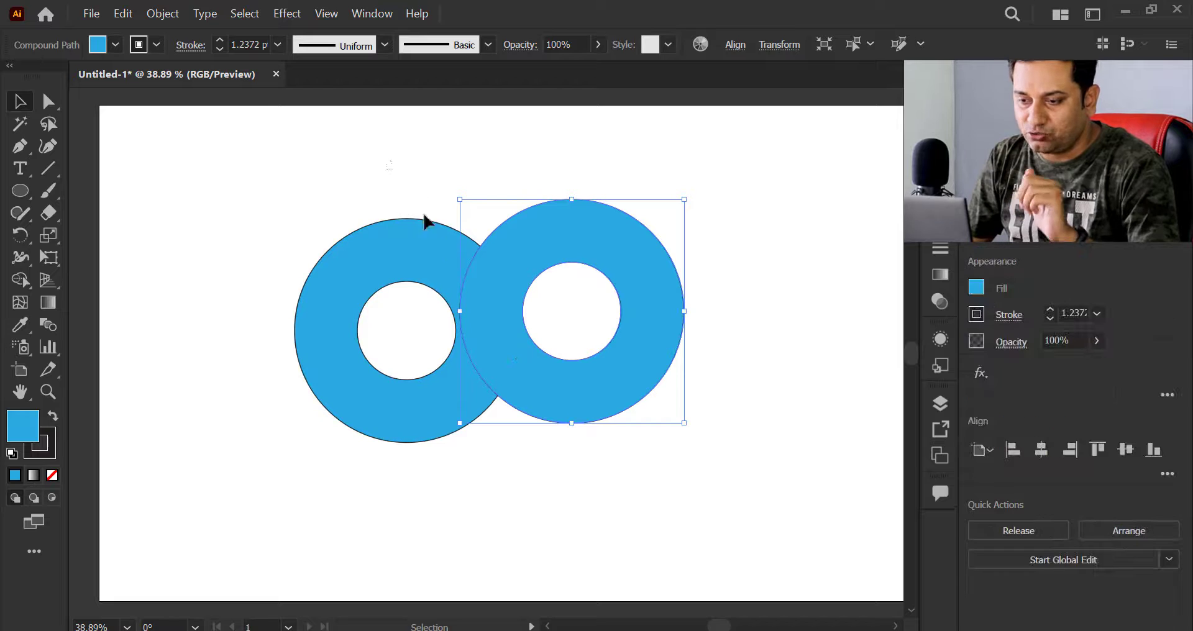
drag(386, 160, 583, 435)
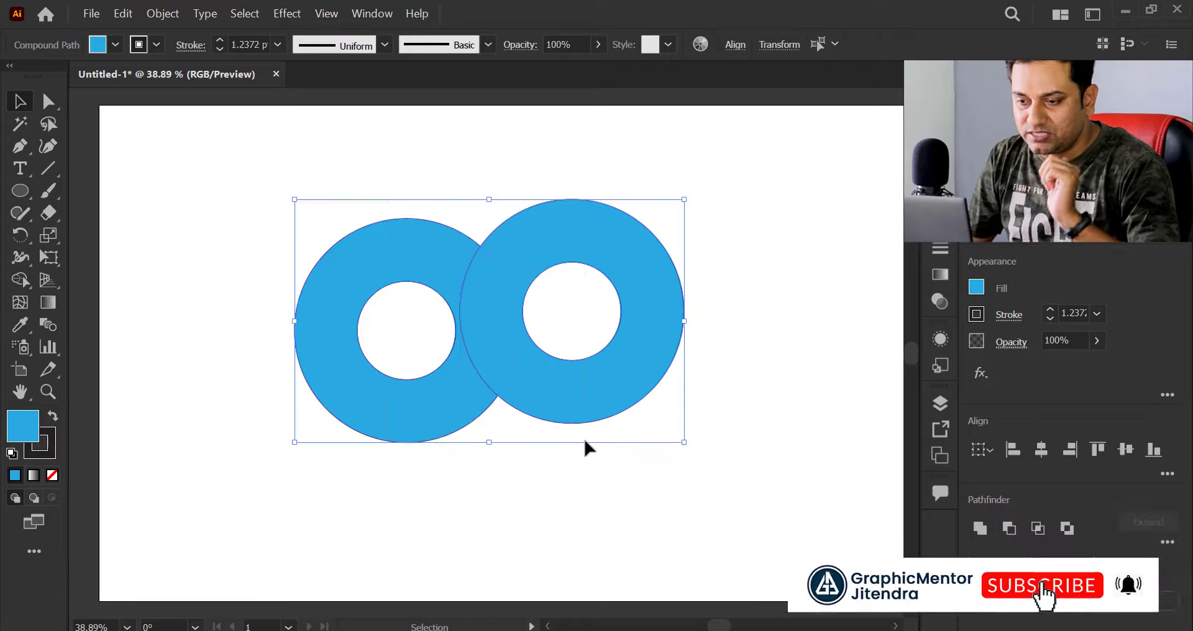
click(703, 176)
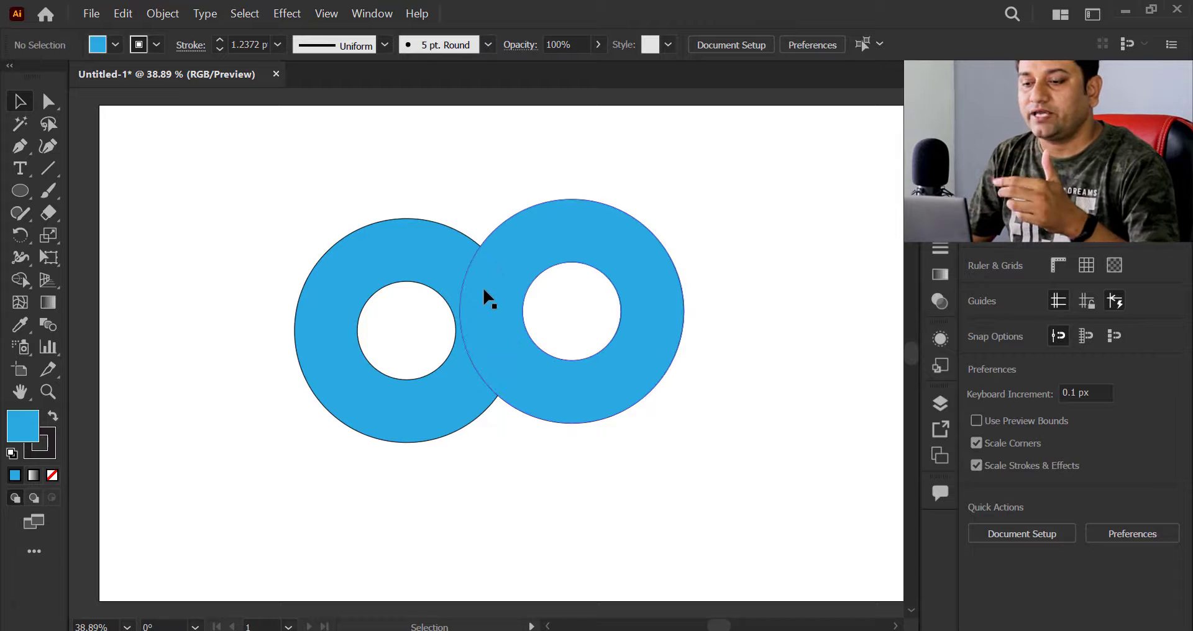
Apply Minus Front to the two overlapping blue rings, and undo the subtraction.
drag(442, 172, 545, 435)
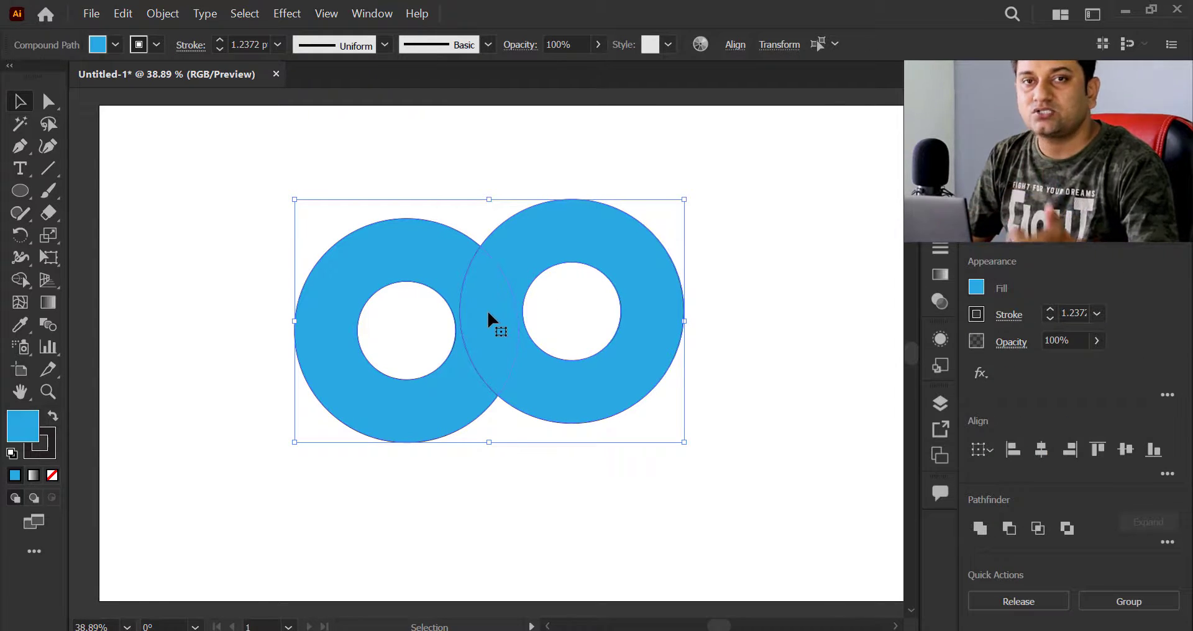
click(1010, 529)
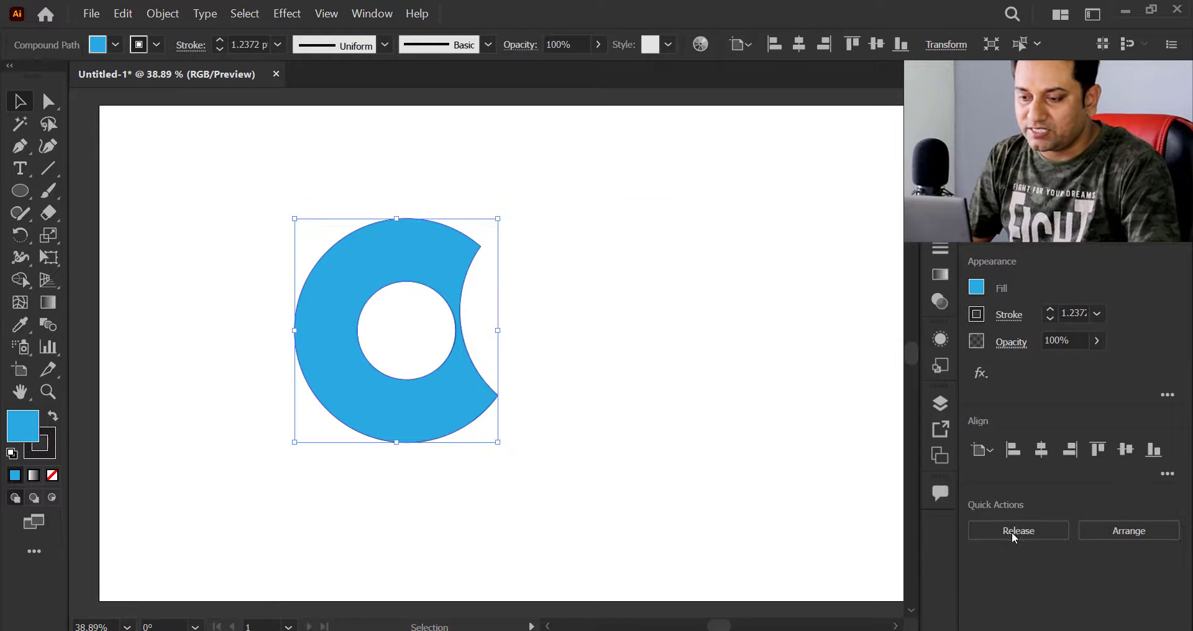
click(712, 367)
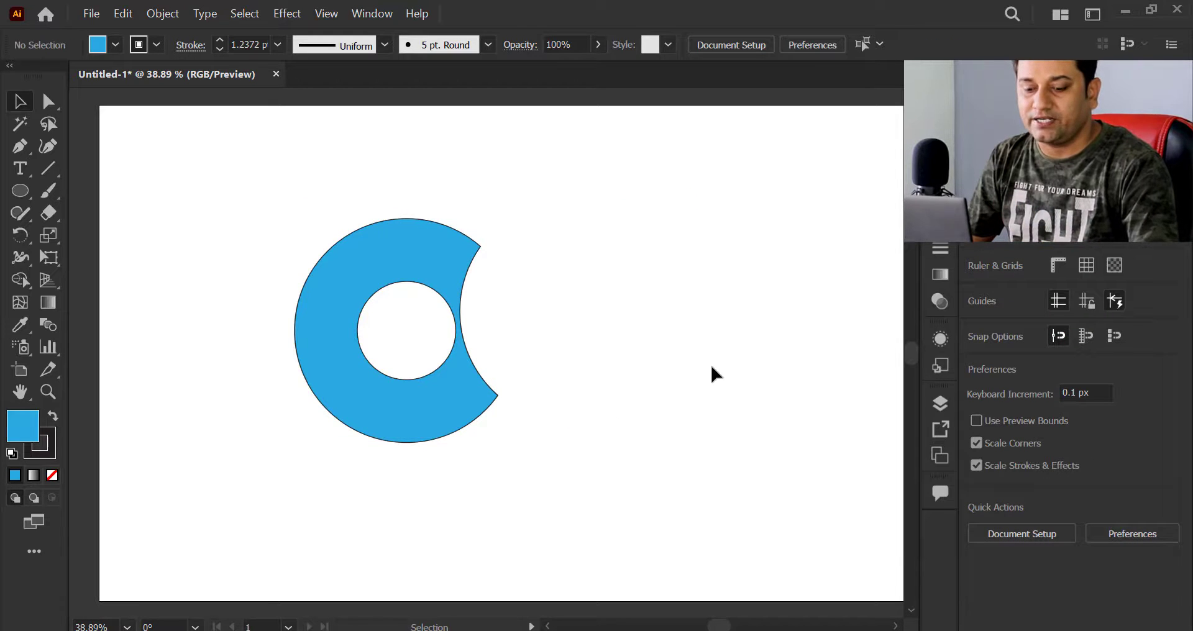
key(ctrl+z)
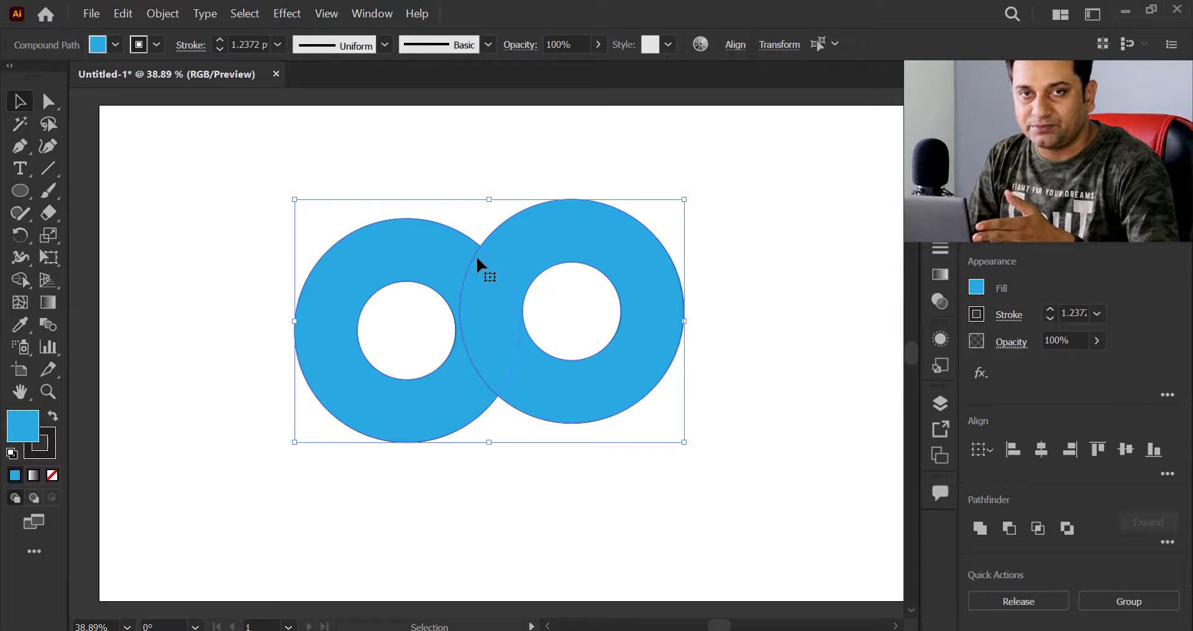
Apply the Pathfinder Intersect operation to the two overlapping blue rings, and undo it.
drag(458, 150, 529, 435)
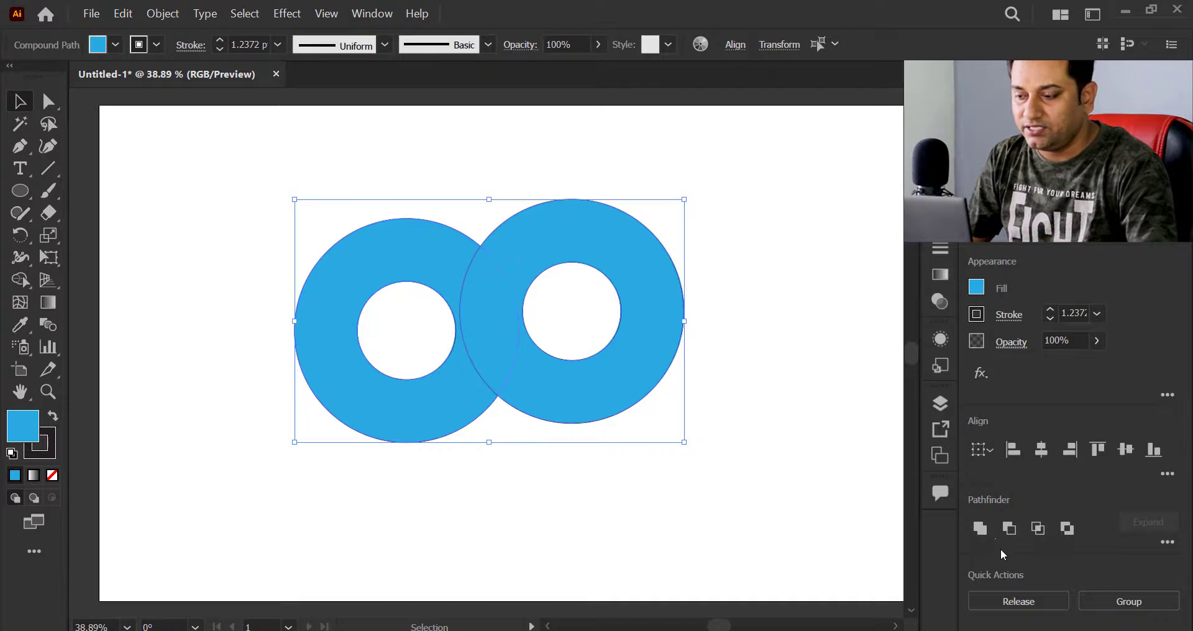
click(1037, 530)
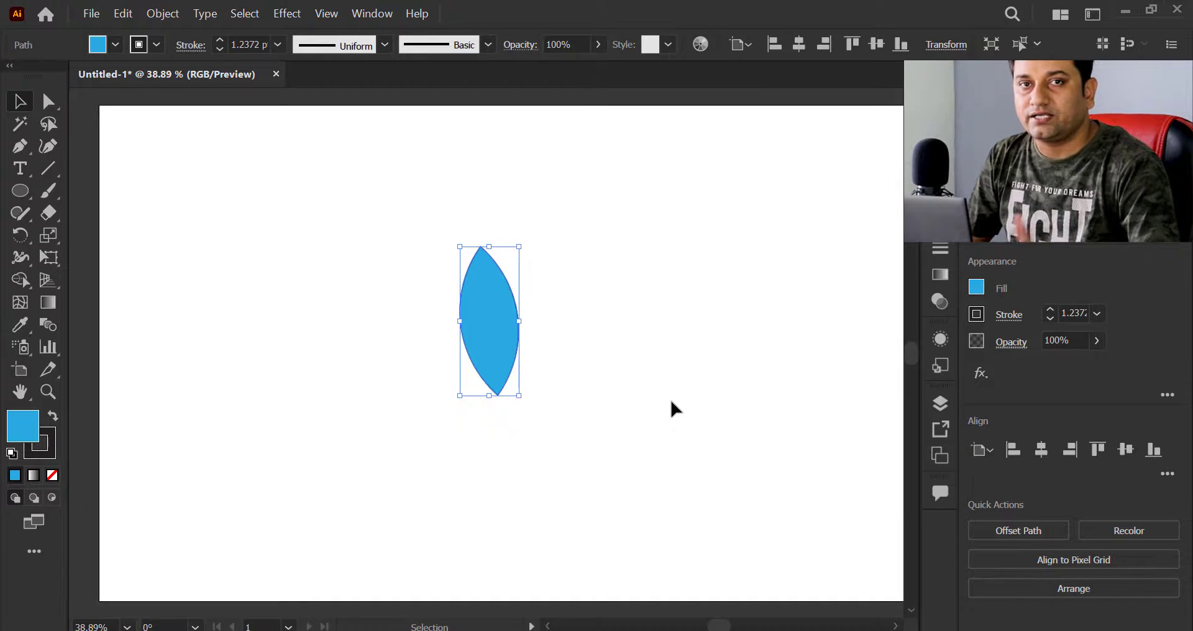
key(ctrl+z)
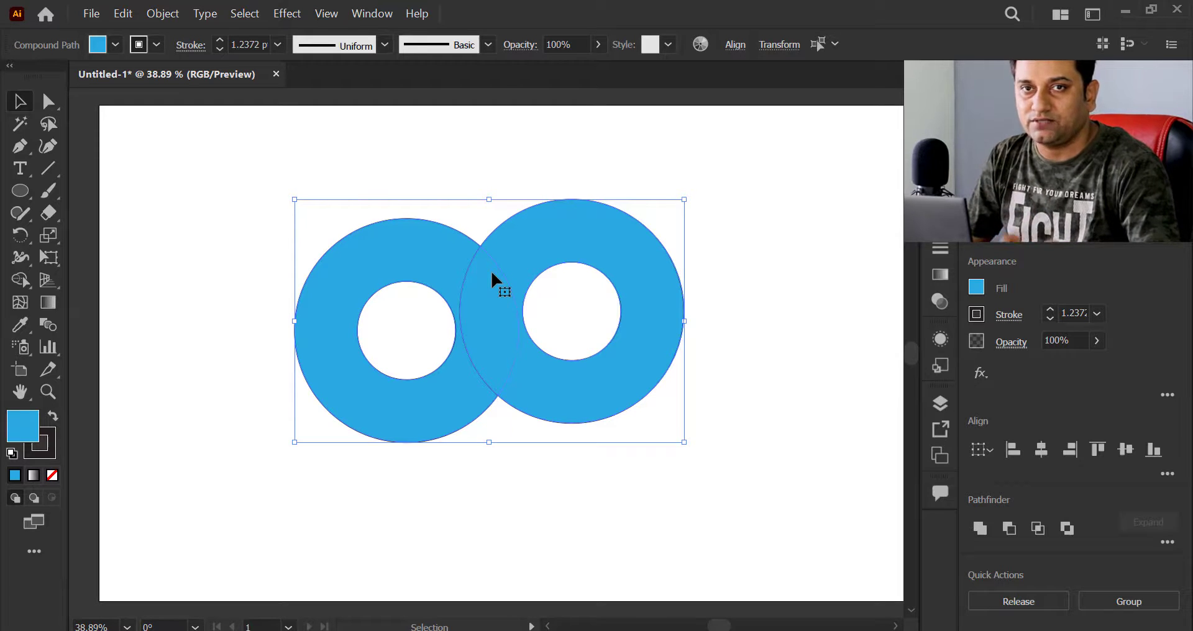
Exclude the overlap of the two blue rings with Pathfinder, and delete the resulting group from the artboard.
click(1068, 529)
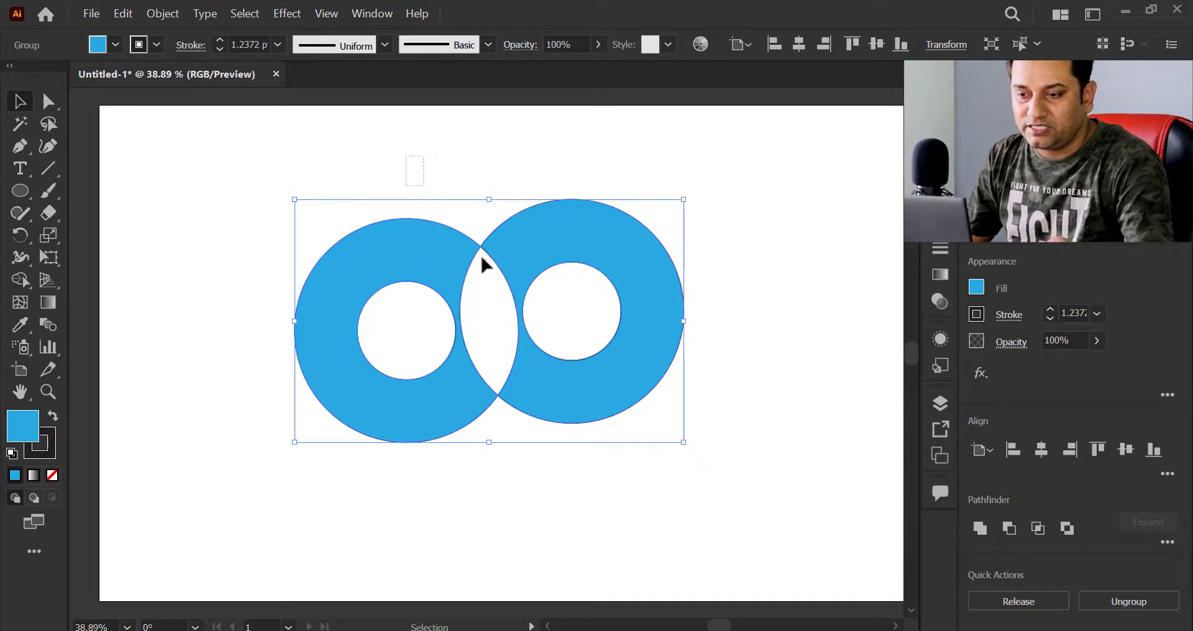
key(Delete)
Draw a large blue circle and a wide rectangle over it, placed so the rectangle covers the circle's lower half.
drag(20, 191, 100, 235)
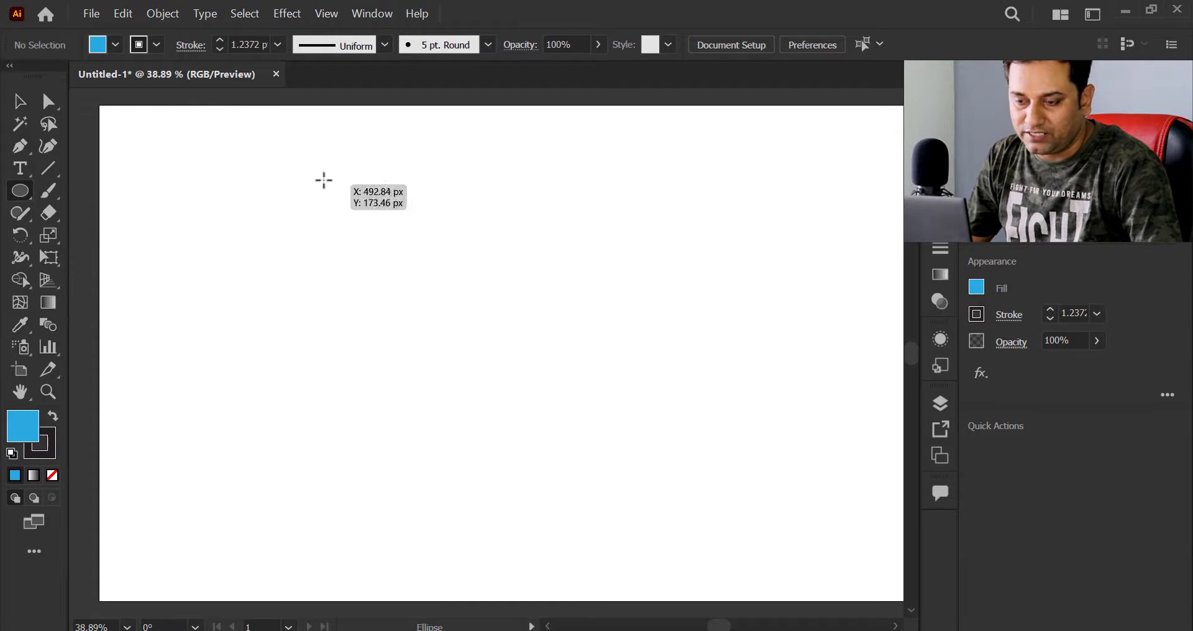
drag(322, 181, 653, 509)
drag(25, 202, 81, 196)
drag(223, 330, 740, 554)
key(v)
mouse_move(552, 414)
mouse_down()
mouse_move(550, 440)
mouse_move(550, 429)
mouse_up()
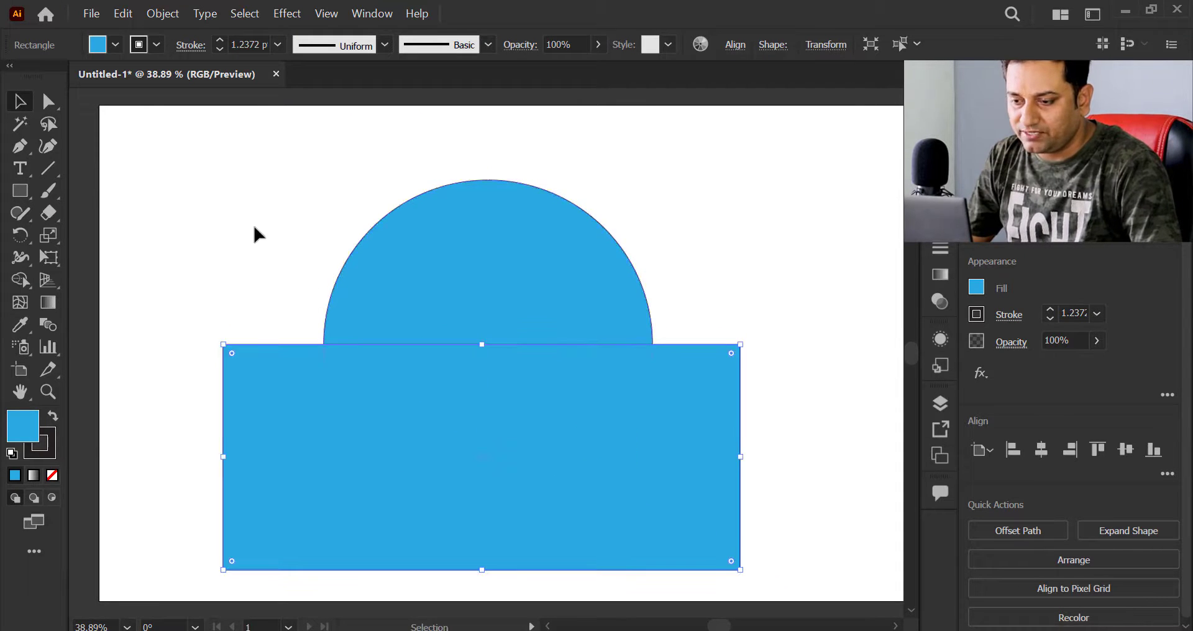
Subtract the rectangle from the blue circle with Minus Front to leave a half circle.
drag(237, 181, 584, 410)
click(1010, 528)
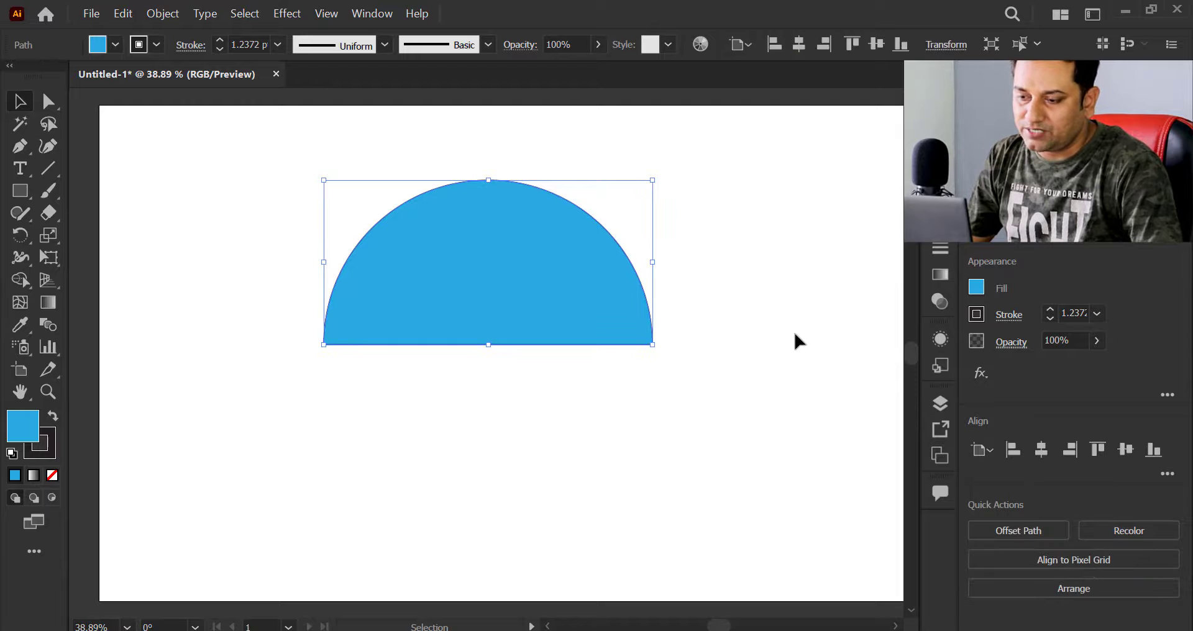
click(793, 330)
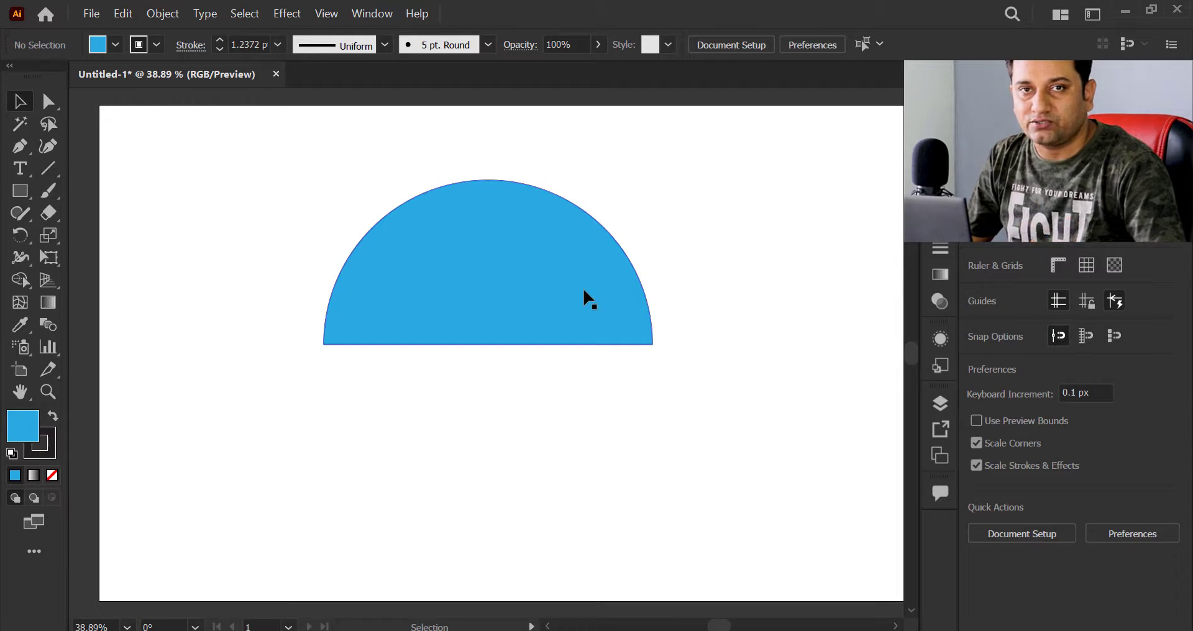
Move the blue half circle slightly around the artboard, and delete it.
drag(584, 288, 551, 309)
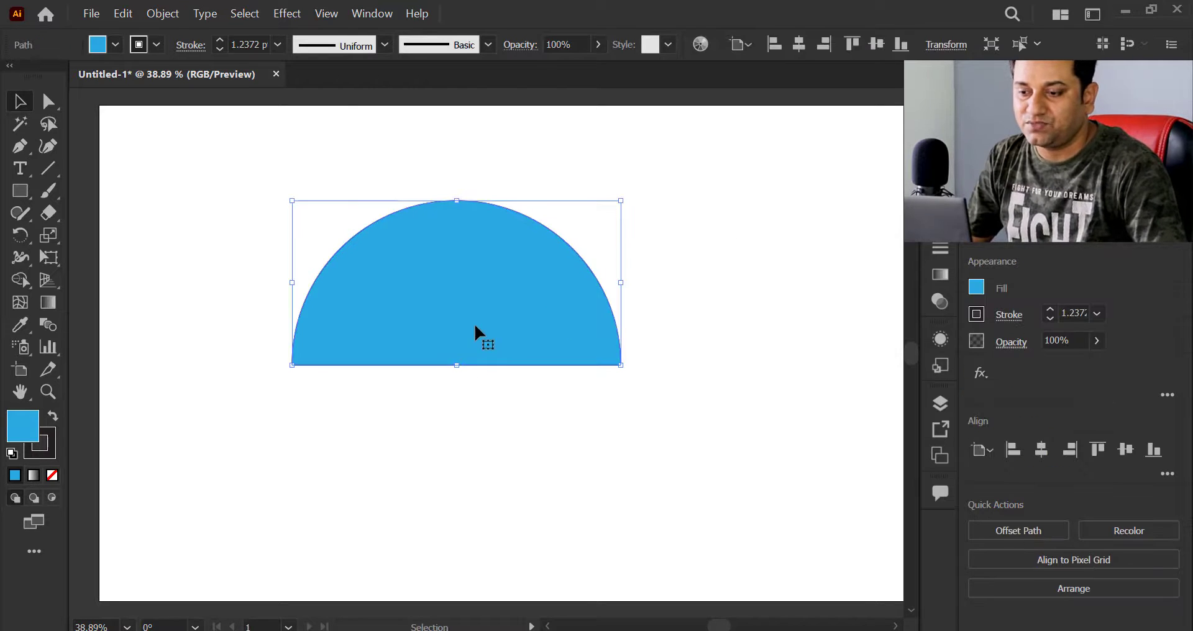
drag(481, 326, 491, 340)
drag(718, 277, 389, 418)
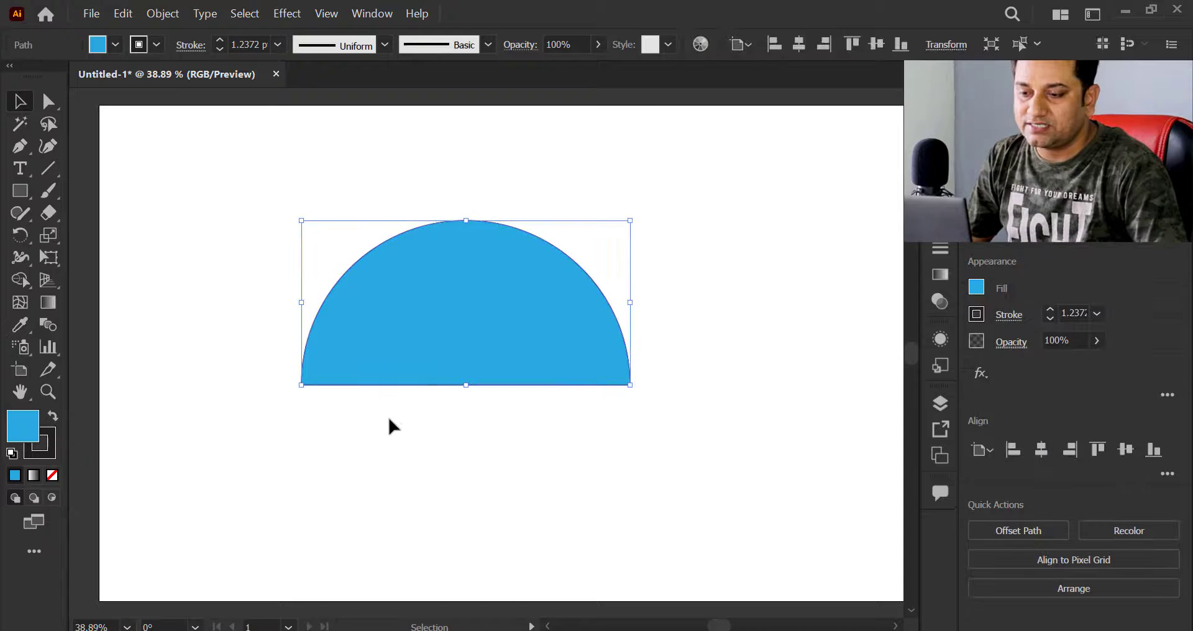
key(Delete)
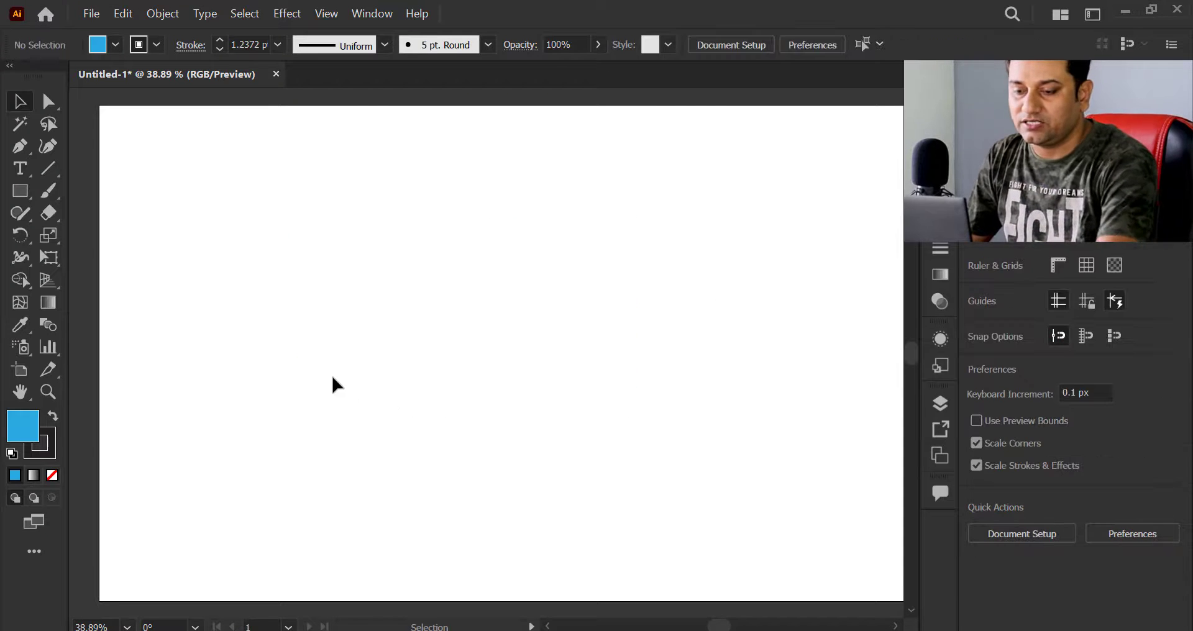
Draw two crossing diagonal lines on the artboard with the Line Segment tool.
click(52, 169)
drag(281, 244, 526, 477)
drag(222, 420, 567, 334)
key(v)
Try to apply Minus Front to the two crossing lines.
drag(360, 253, 542, 540)
click(1009, 529)
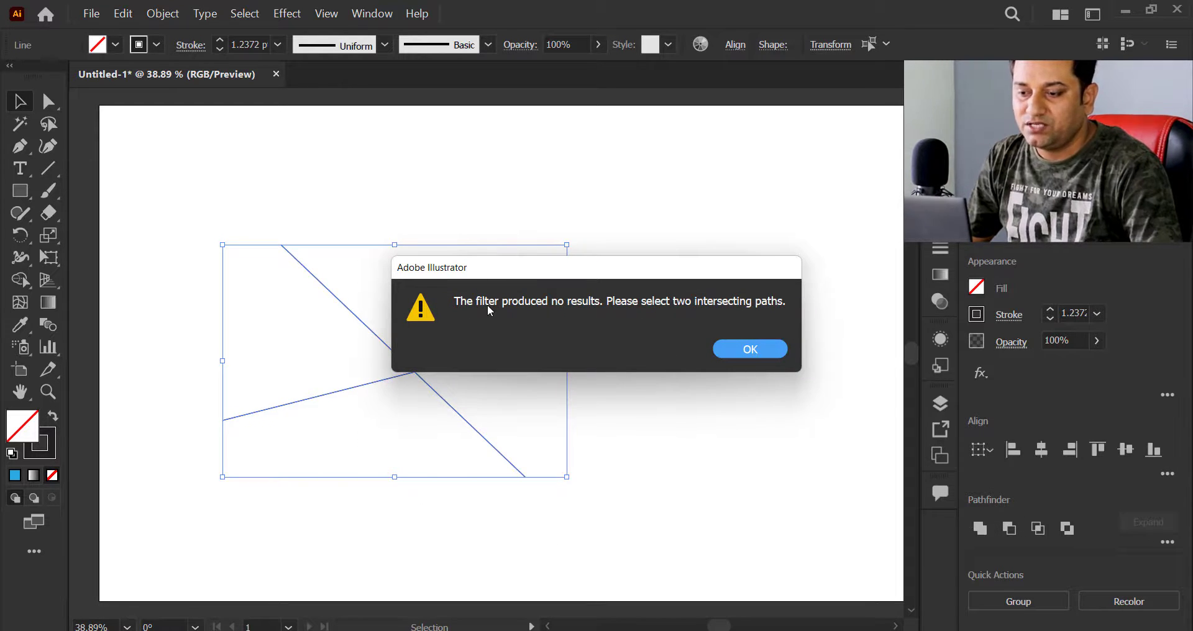
click(719, 350)
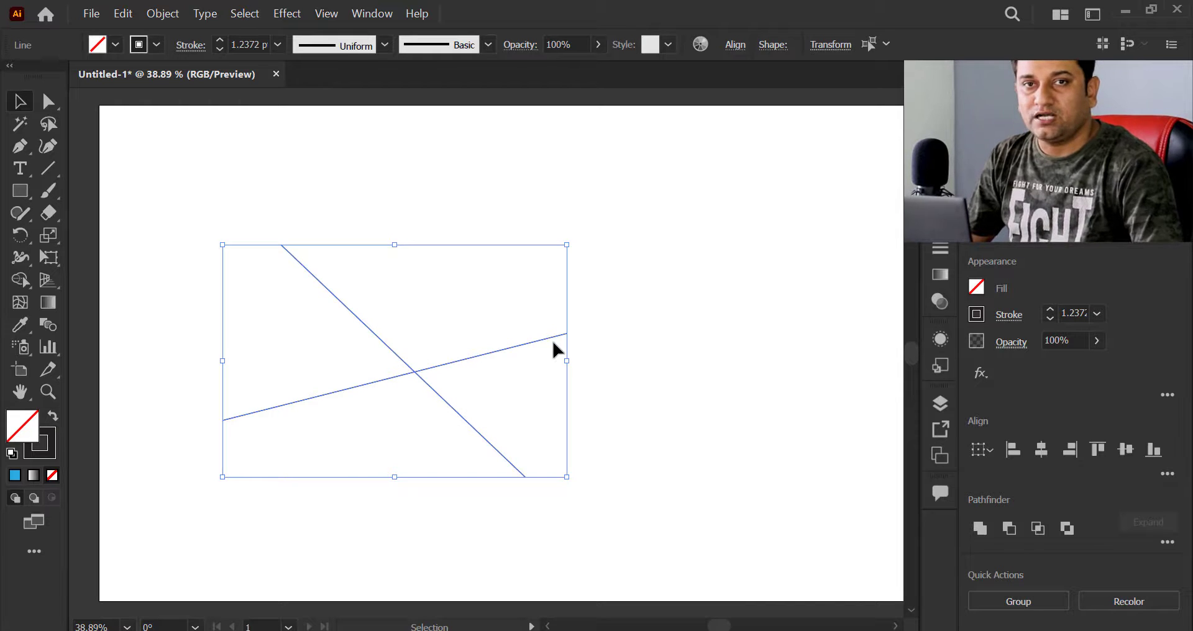
Try to unite the two crossing lines with Pathfinder.
click(980, 528)
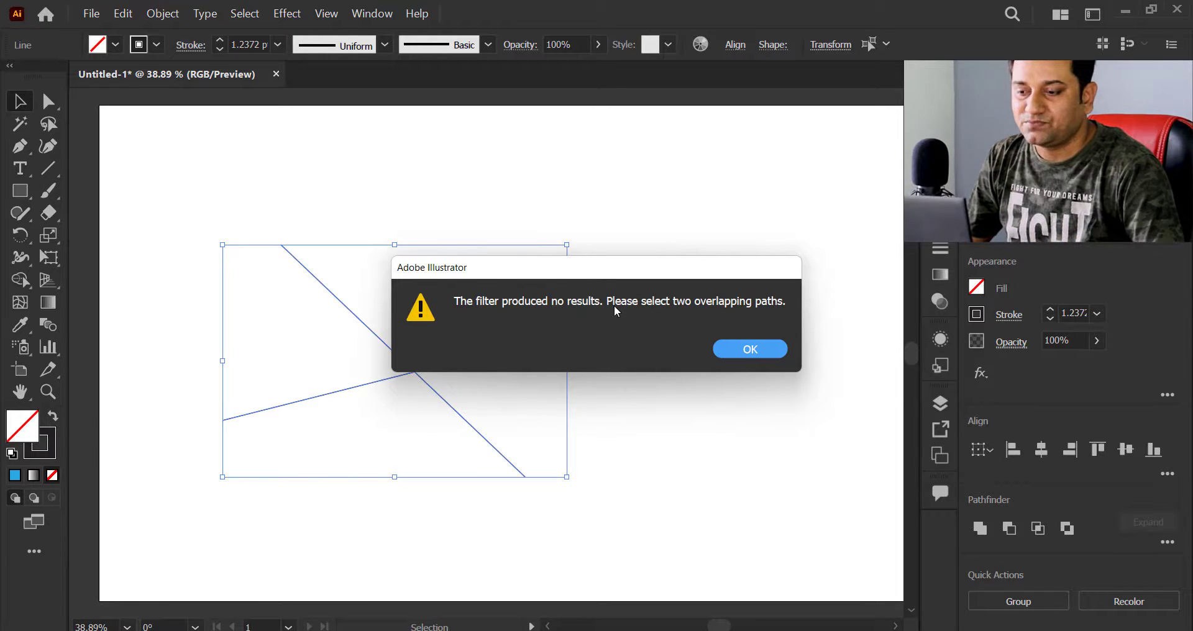
click(754, 351)
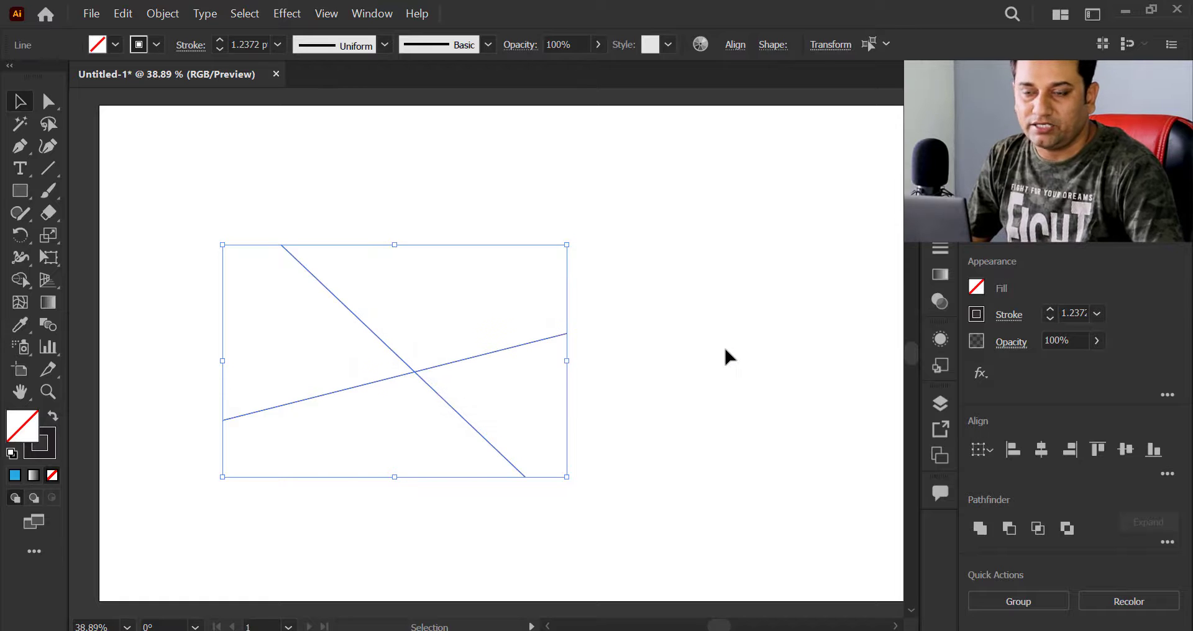
click(715, 341)
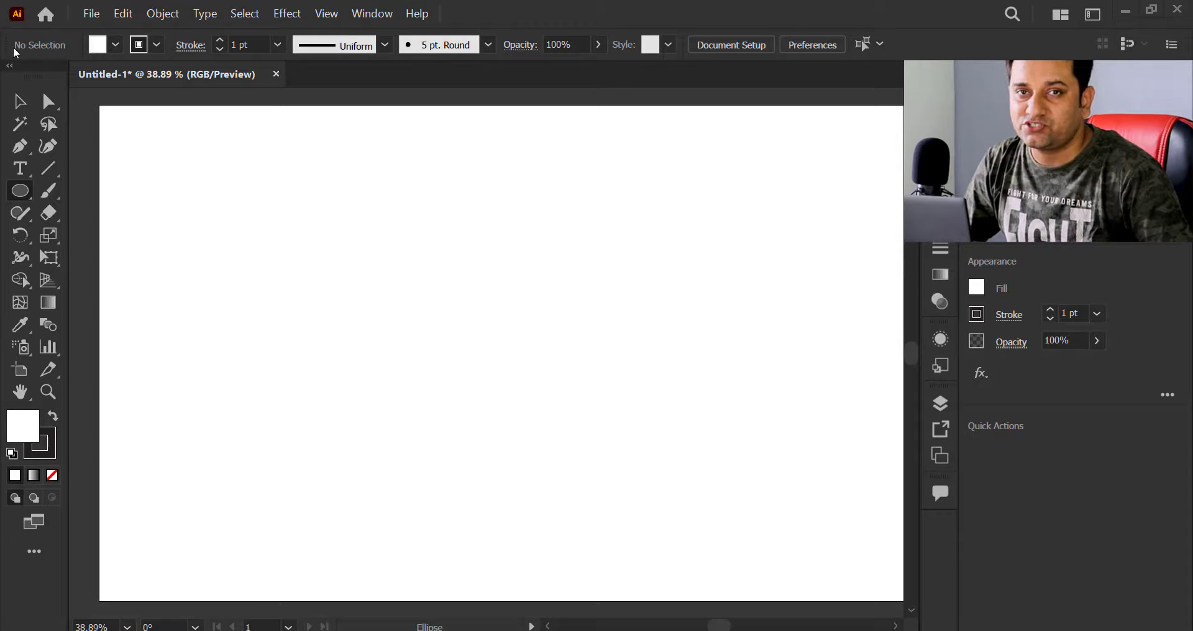
Set the fill to red and draw a large circle on the empty artboard's left half with the Ellipse tool.
click(19, 102)
click(20, 191)
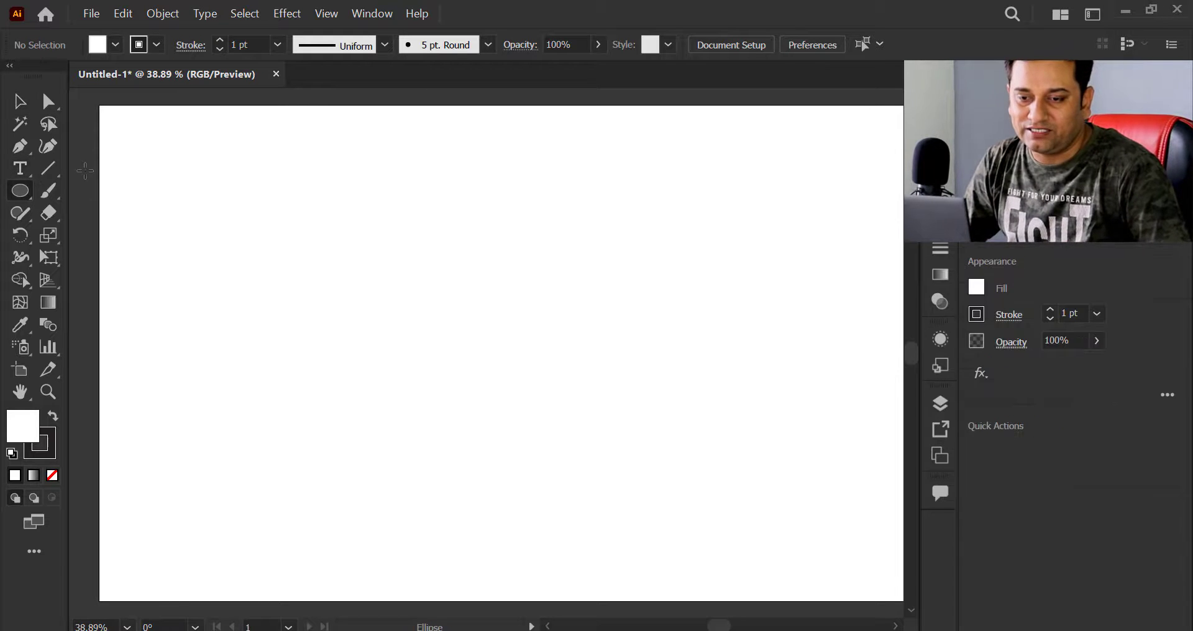
click(117, 46)
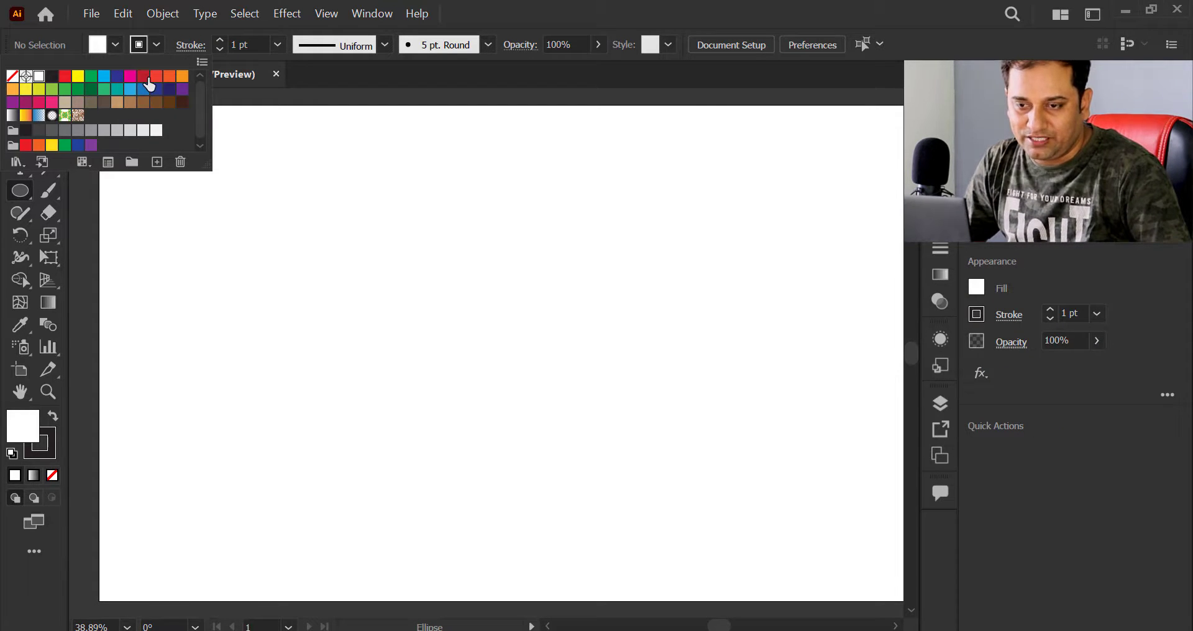
click(149, 78)
click(156, 77)
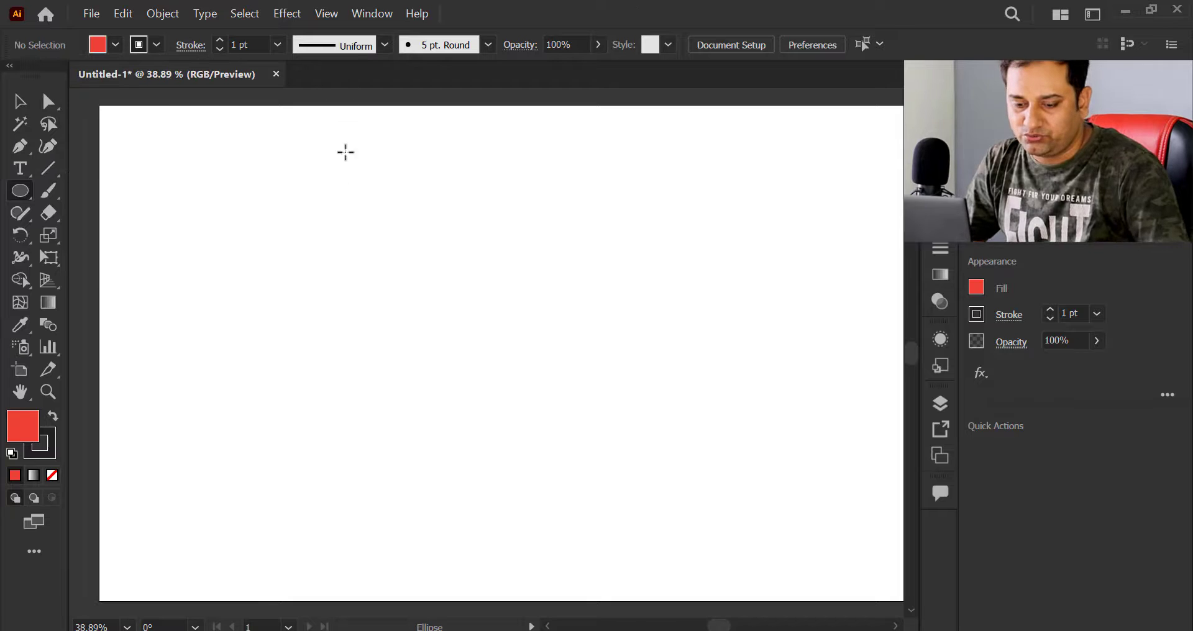
drag(253, 199, 533, 407)
key(v)
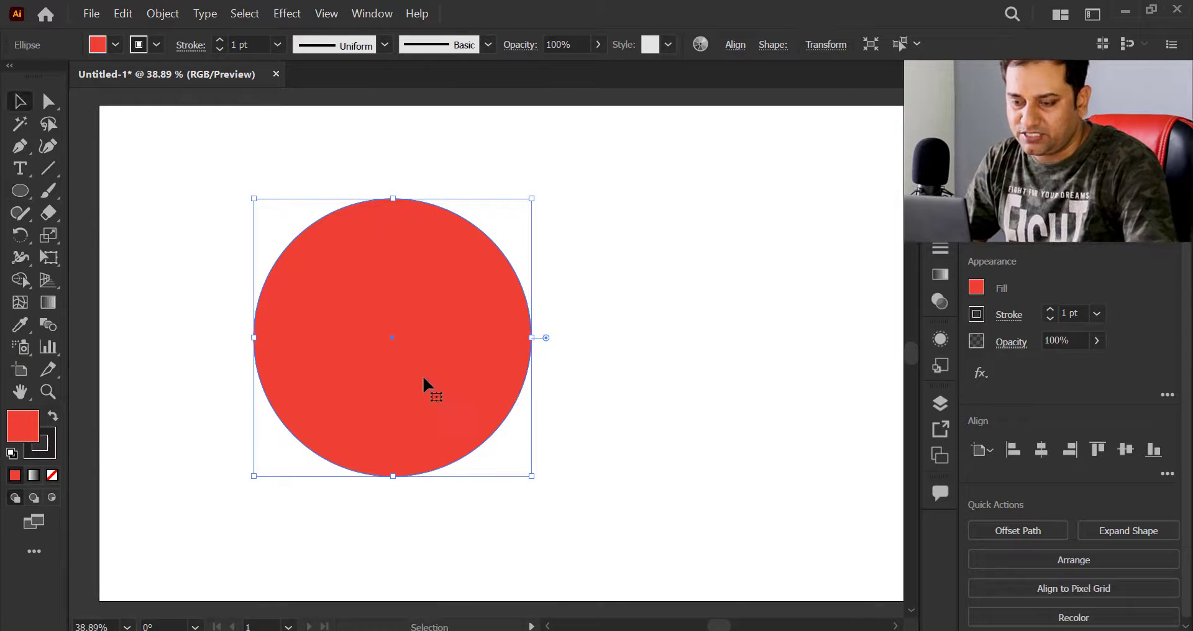
alt+drag(360, 319, 551, 320)
click(781, 202)
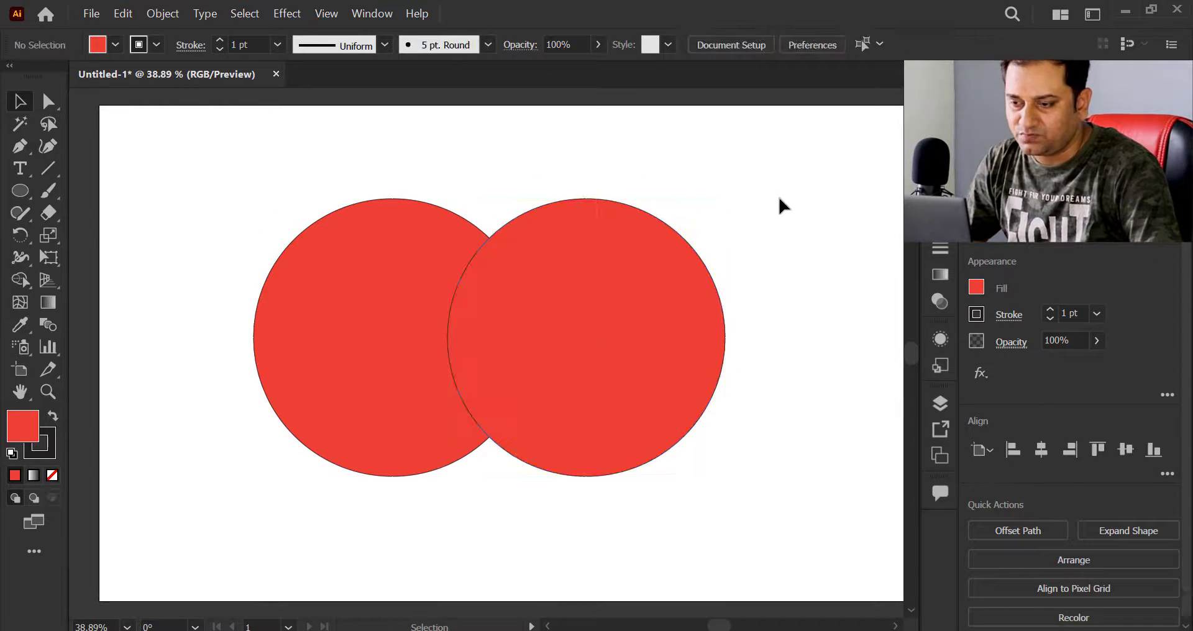
mouse_move(624, 319)
mouse_down()
mouse_move(605, 308)
mouse_move(632, 326)
mouse_move(618, 332)
mouse_up()
key(Delete)
Duplicate the red circle horizontally to the right so the copy overlaps the original.
drag(415, 341, 542, 338)
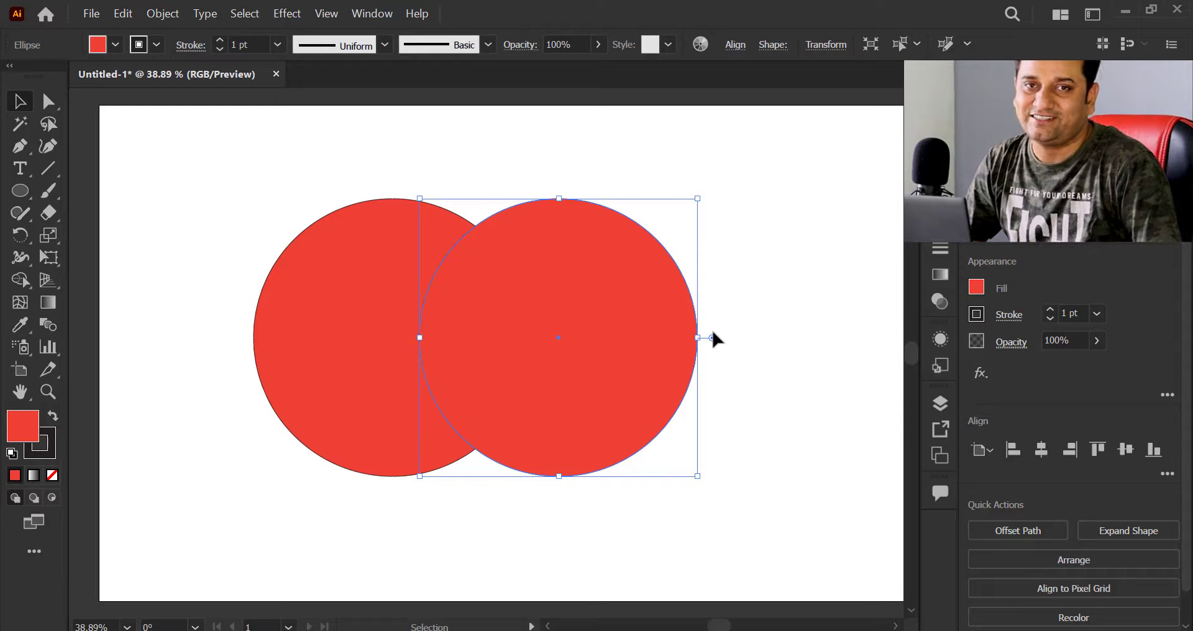
Merge the two overlapping red circles into a single shape with the Shape Builder tool.
drag(721, 212, 328, 400)
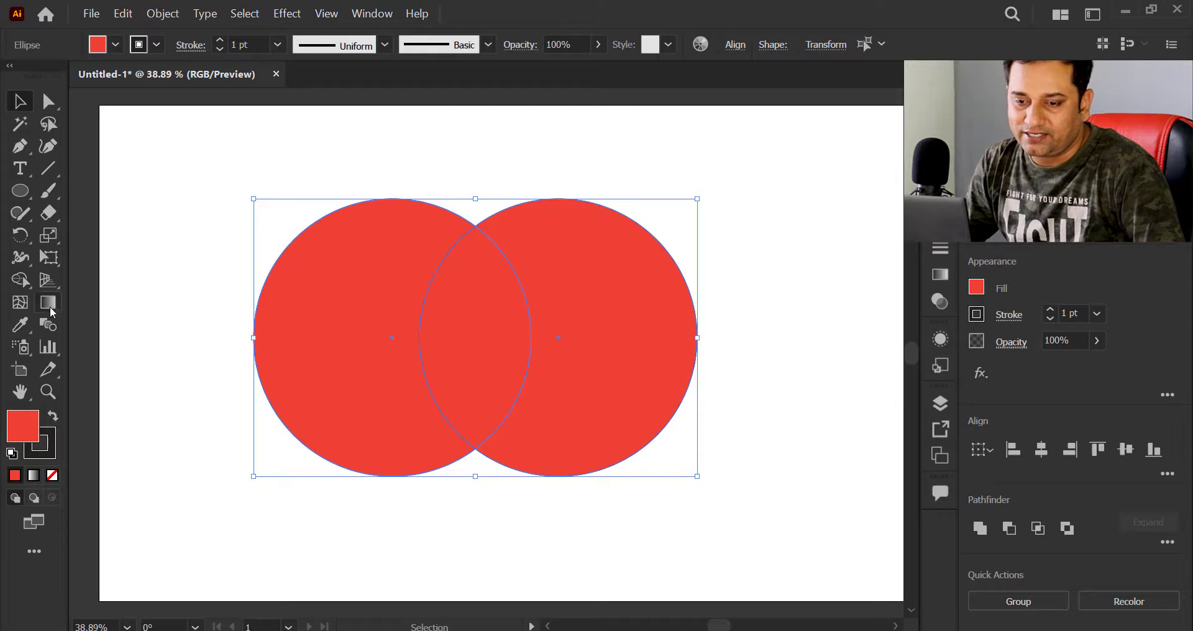
click(15, 282)
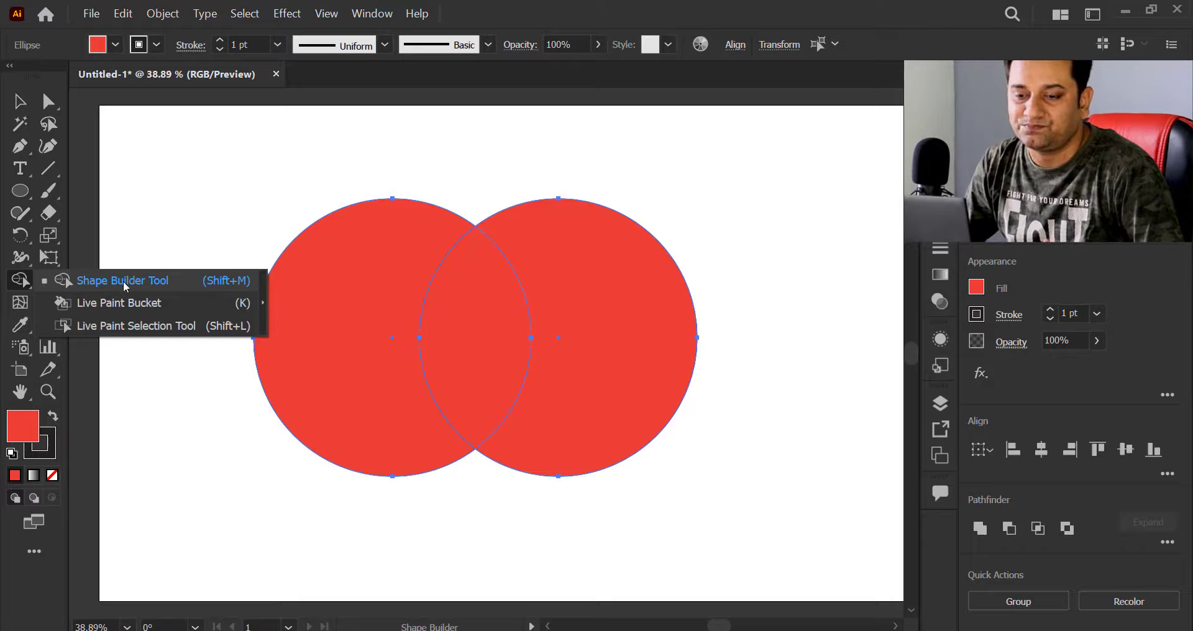
click(161, 286)
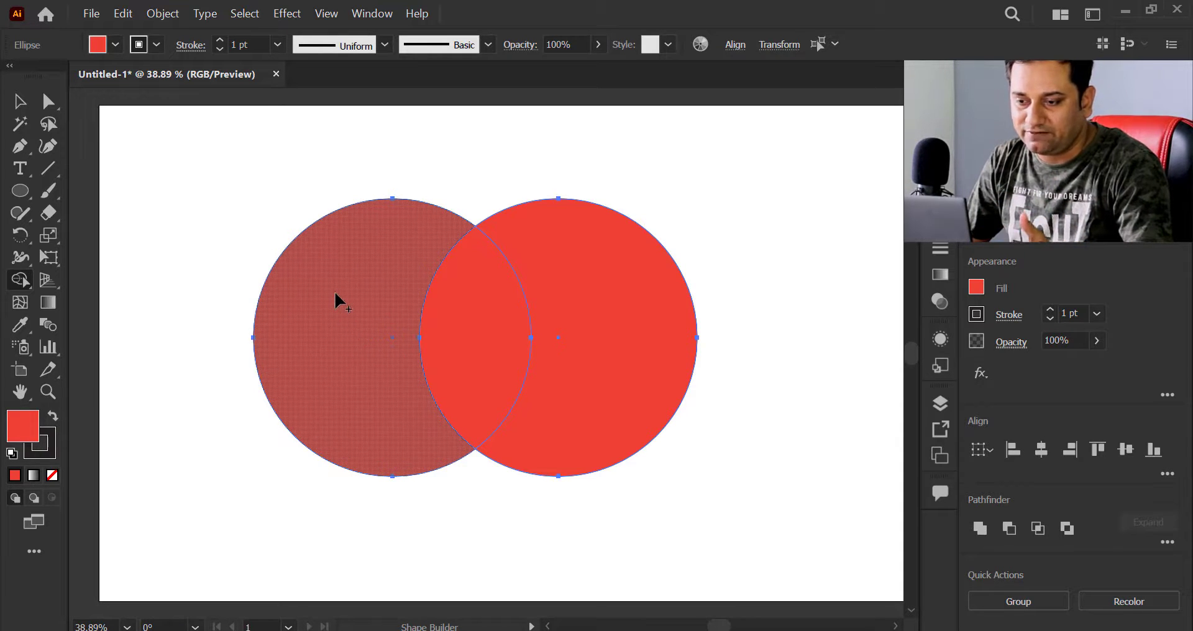
drag(335, 295, 600, 311)
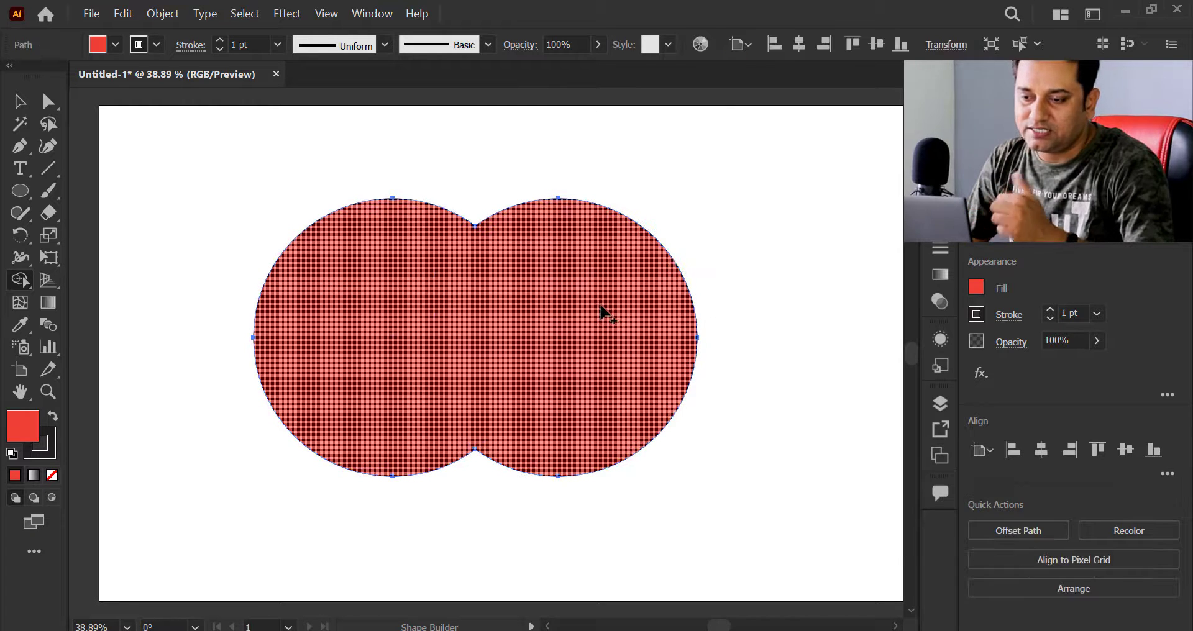
Change the merged double-circle shape's fill from the swatches to yellow.
click(20, 102)
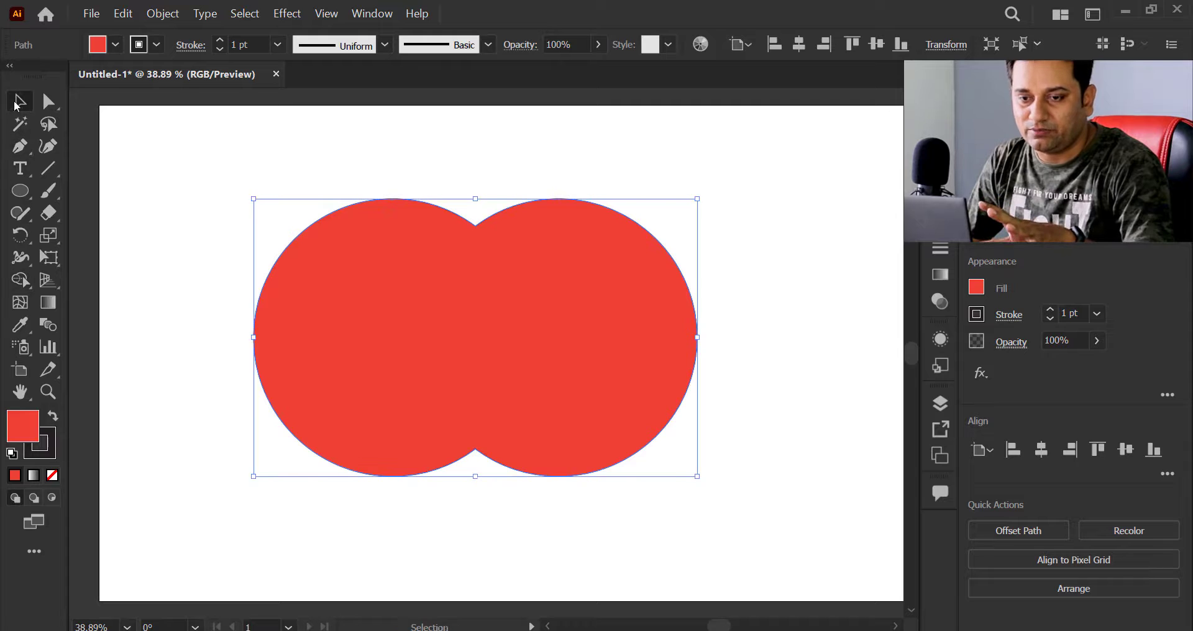
click(186, 232)
click(372, 346)
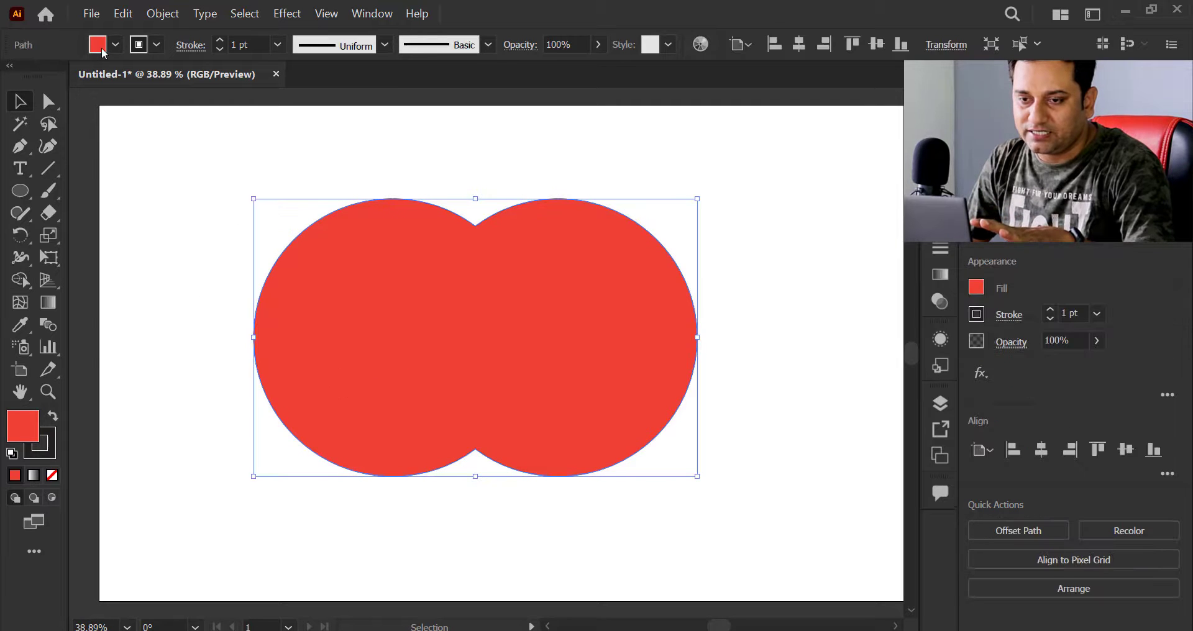
click(101, 49)
click(52, 143)
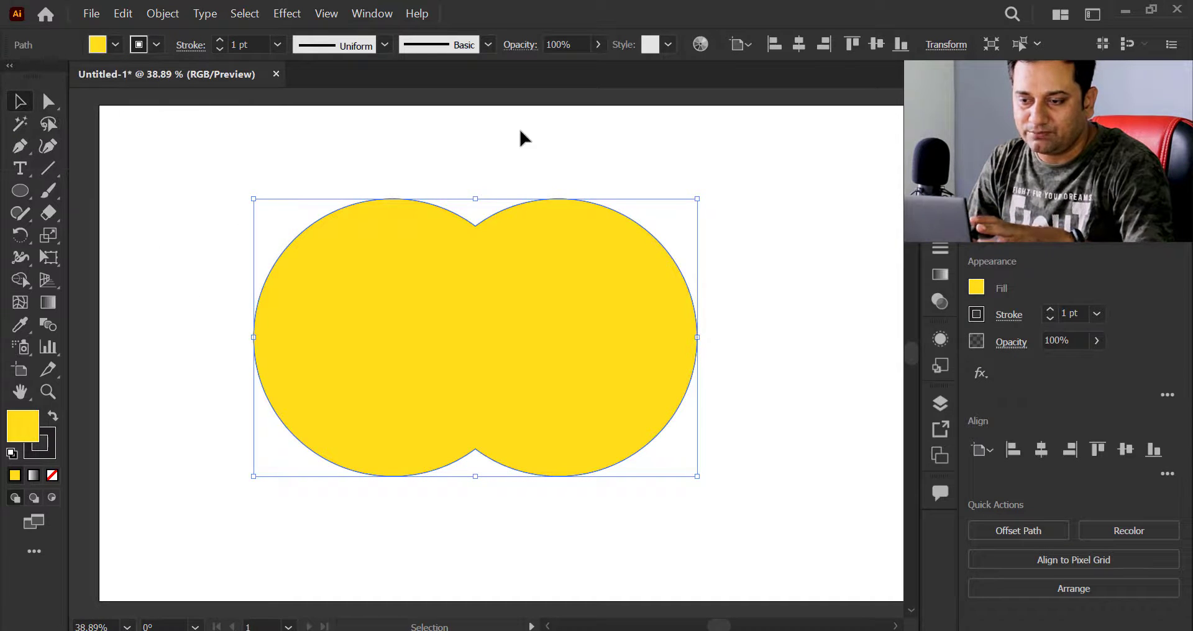
click(535, 121)
click(414, 408)
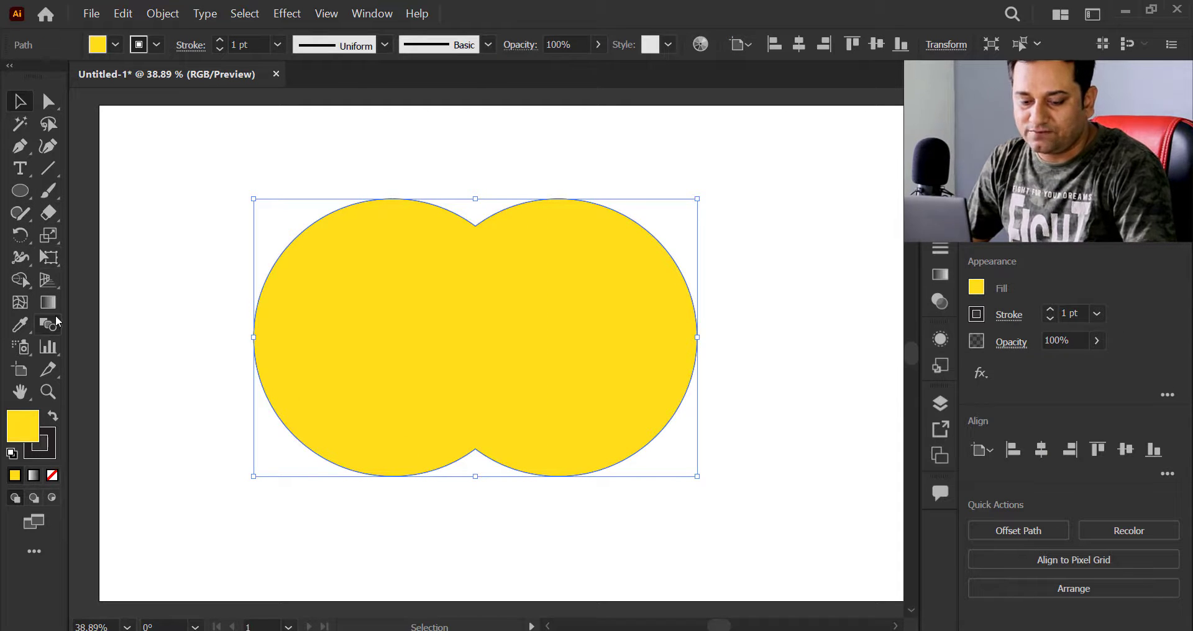
Undo the yellow fill and the Shape Builder merge, restoring the two overlapping red circles.
key(ctrl+z)
key(ctrl+z)
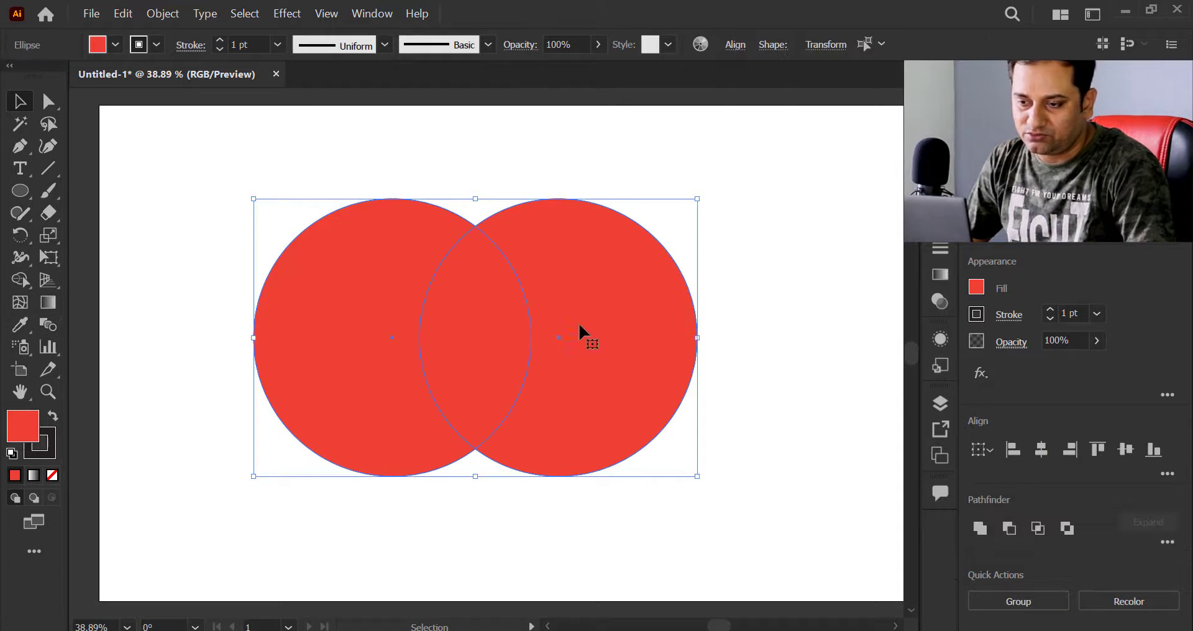
click(398, 165)
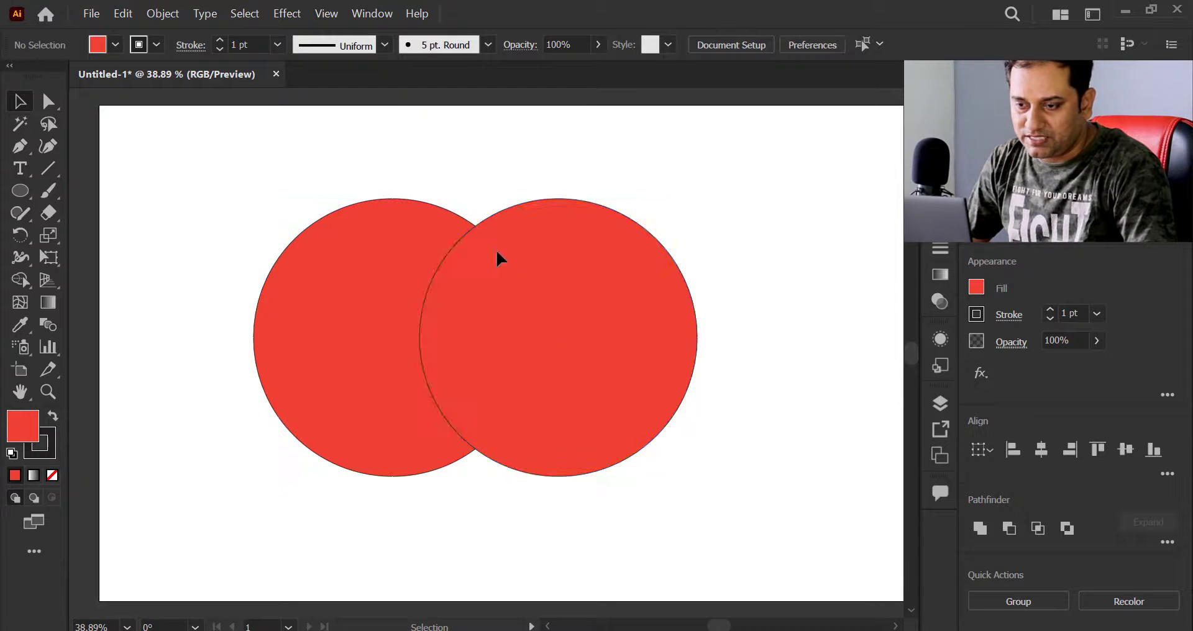
click(517, 300)
drag(408, 145, 563, 311)
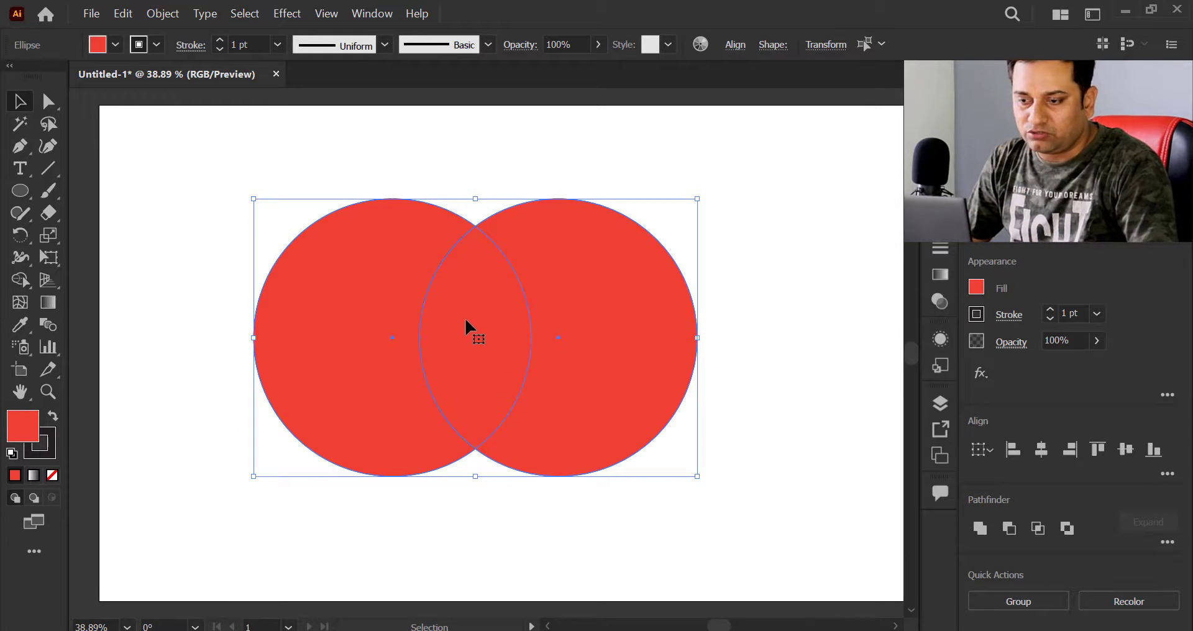
click(777, 230)
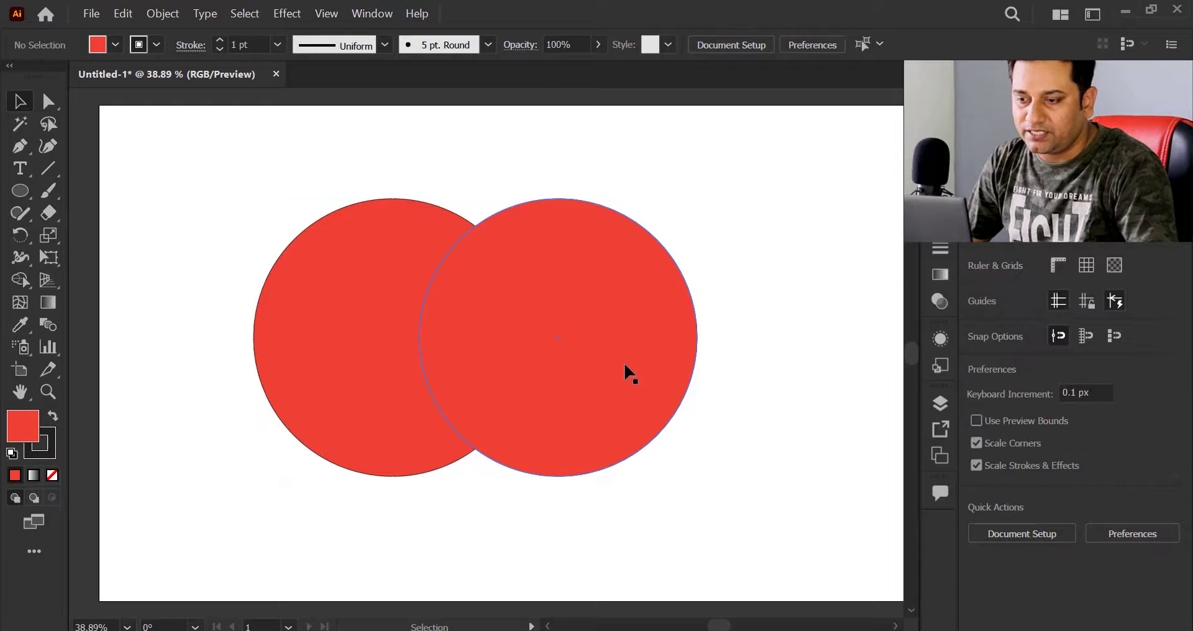
Shrink the right-hand circle to about half its diameter and centre both circles on each other horizontally and vertically.
click(616, 346)
mouse_move(696, 474)
mouse_down()
mouse_move(607, 480)
mouse_move(567, 496)
mouse_up()
shift+click(431, 372)
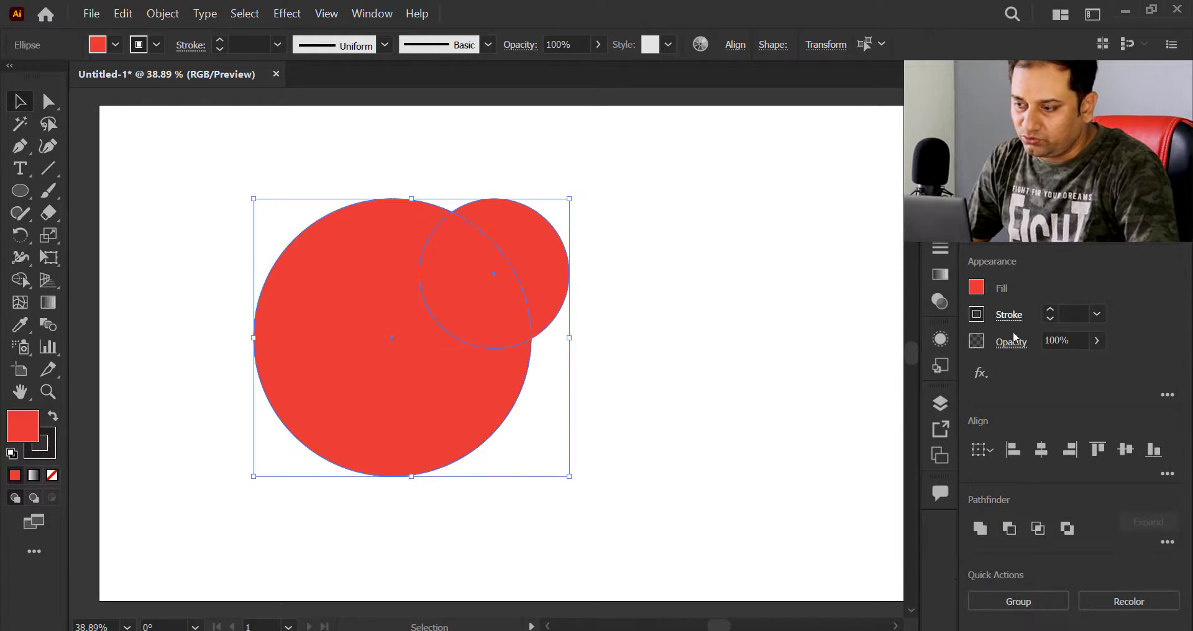
click(1042, 450)
click(1125, 450)
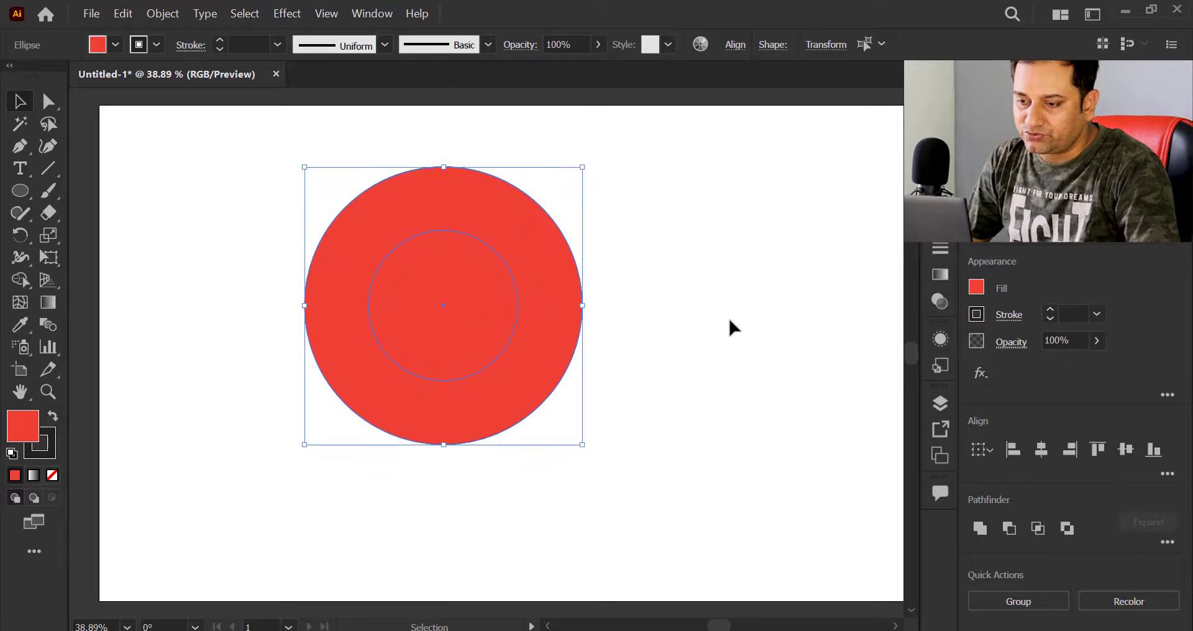
Fill the small inner circle with grey.
click(727, 315)
click(491, 321)
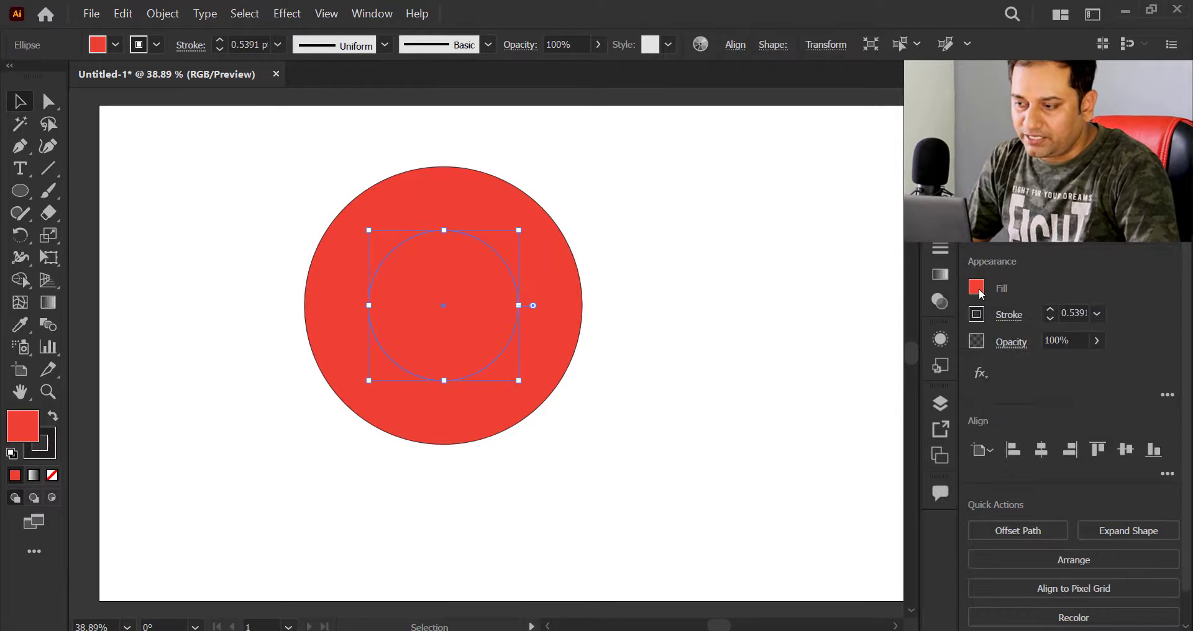
click(977, 288)
click(865, 408)
Cut the grey inner circle out of the red circle with the Shape Builder tool.
drag(618, 202, 322, 399)
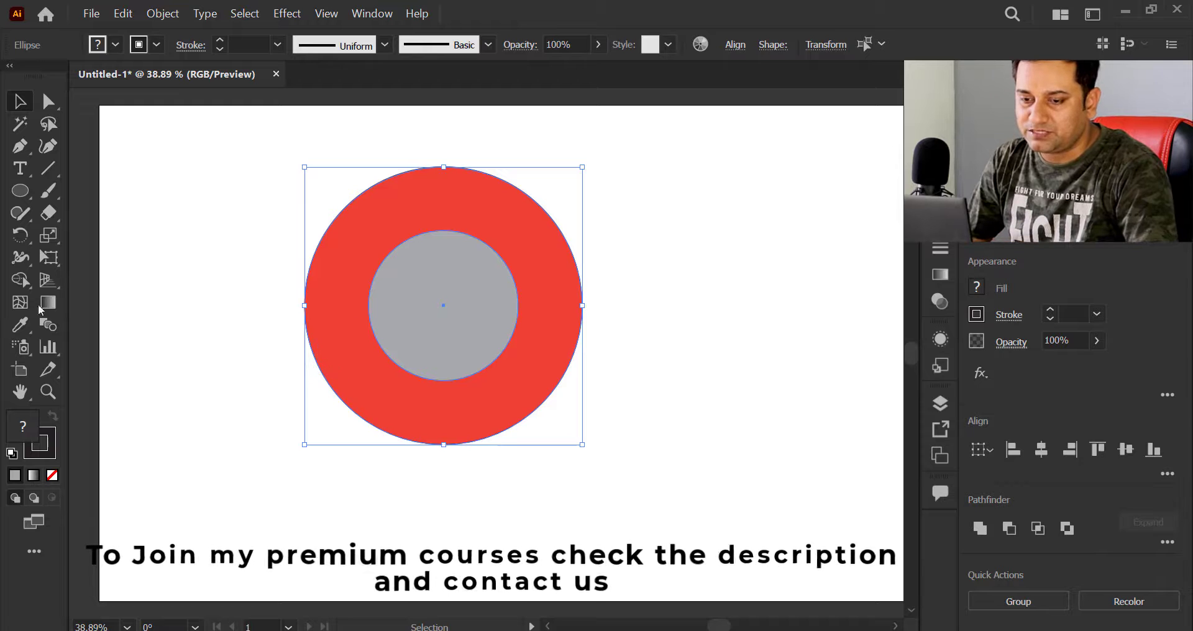
click(19, 280)
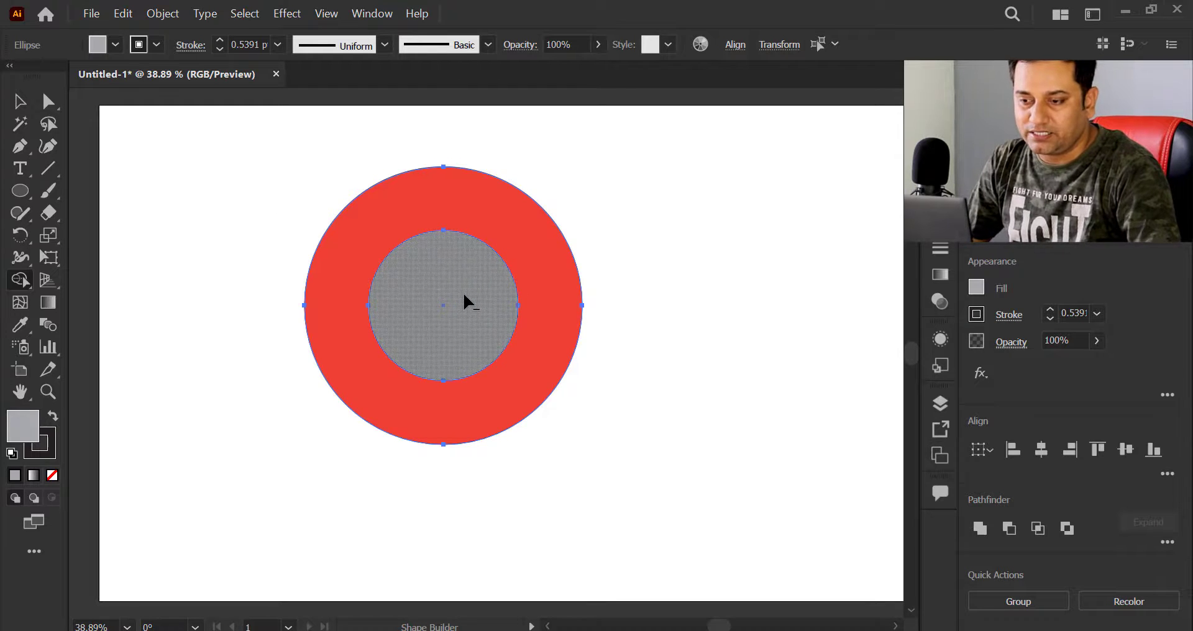
alt+click(423, 301)
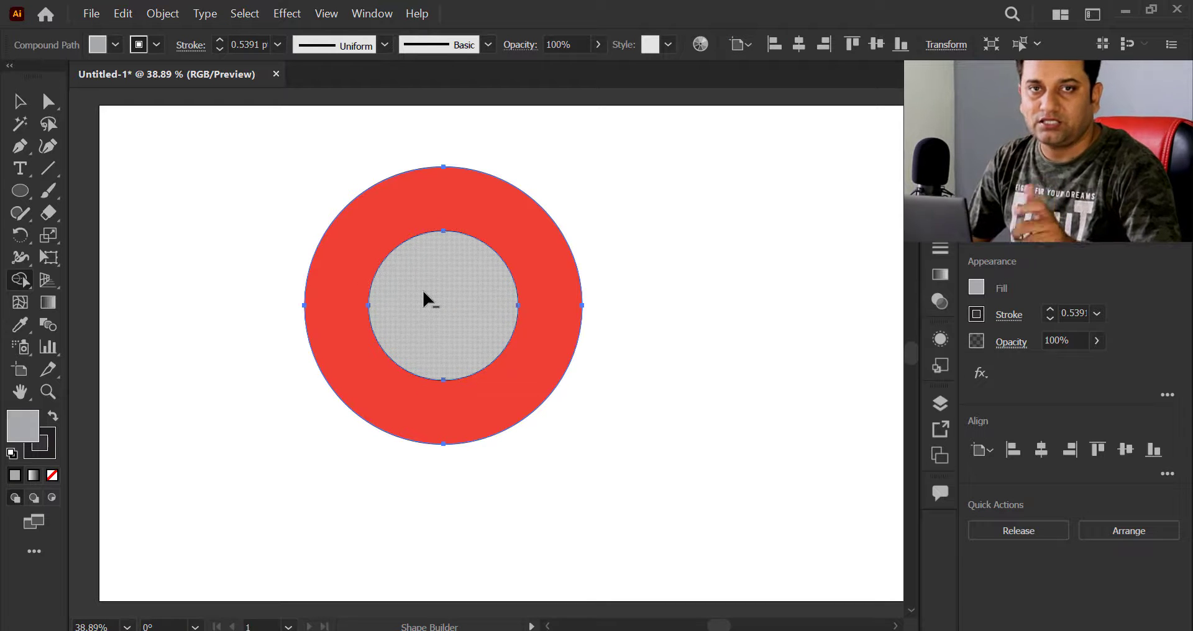
Undo the Shape Builder cut of the inner circle and deselect both circles.
key(v)
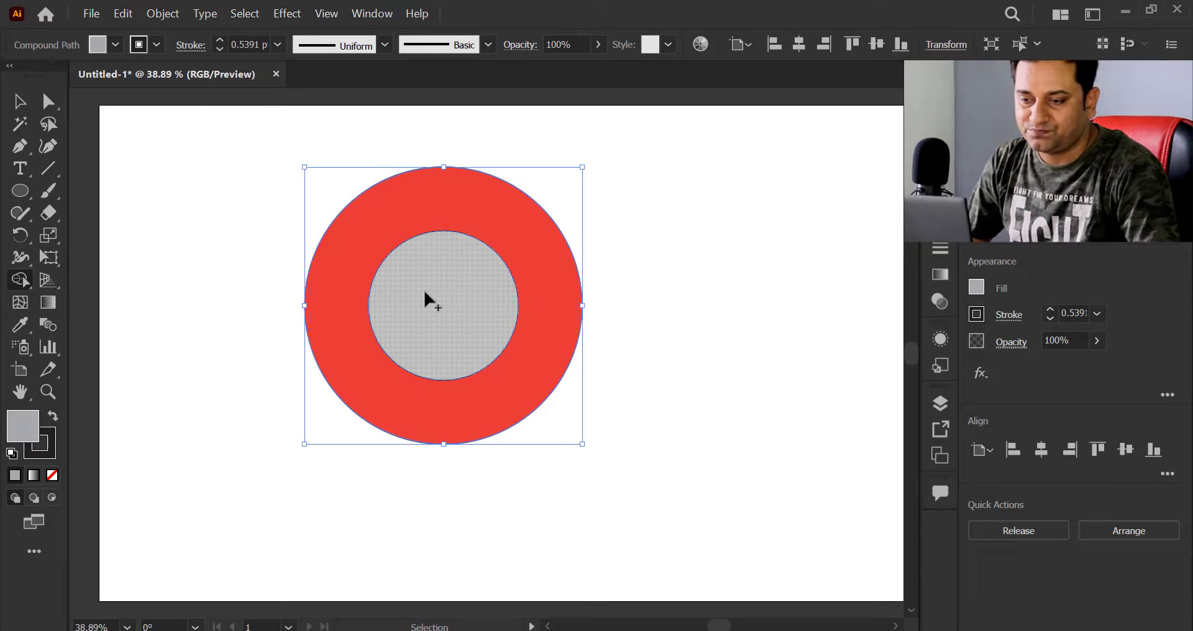
key(ctrl+z)
click(676, 270)
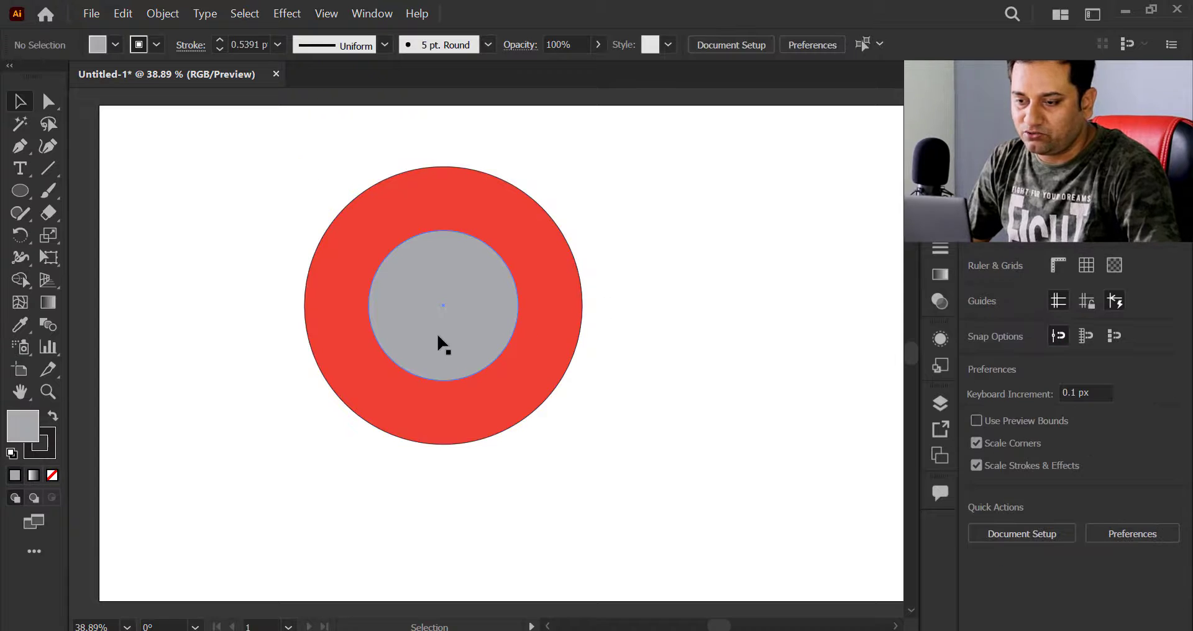
Move the grey circle to the red circle's upper-right edge and place a duplicate over its lower-left edge.
drag(439, 341, 579, 261)
alt+drag(597, 229, 333, 407)
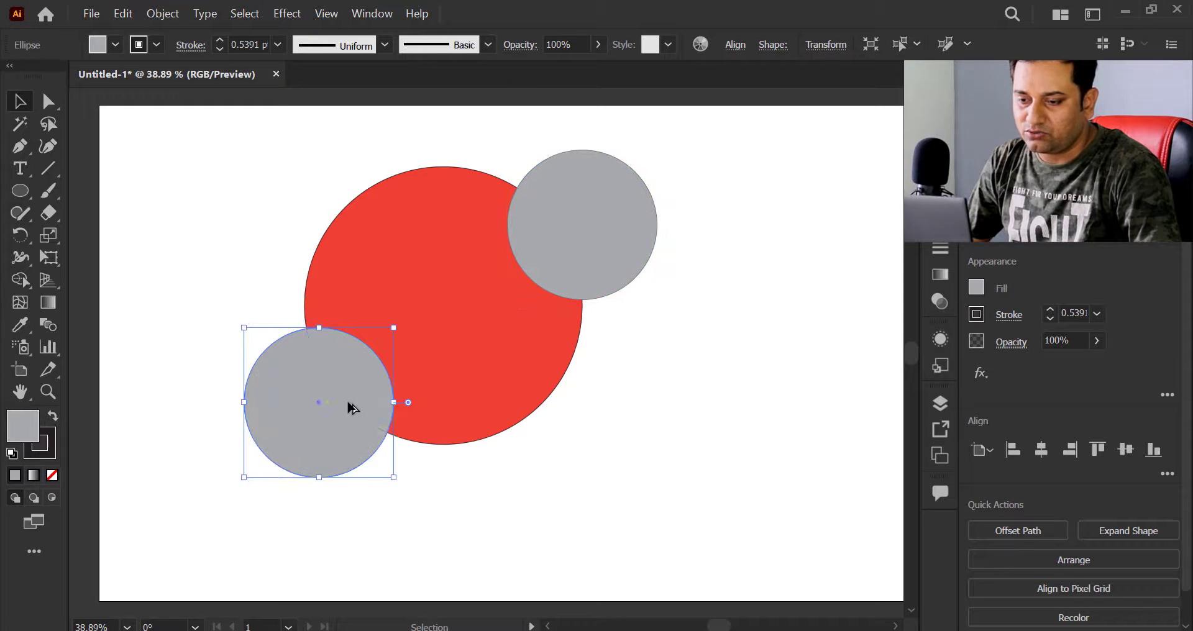
click(565, 378)
Subtract both grey circles, including their overlaps, from the red circle with the Shape Builder tool.
drag(248, 156, 719, 511)
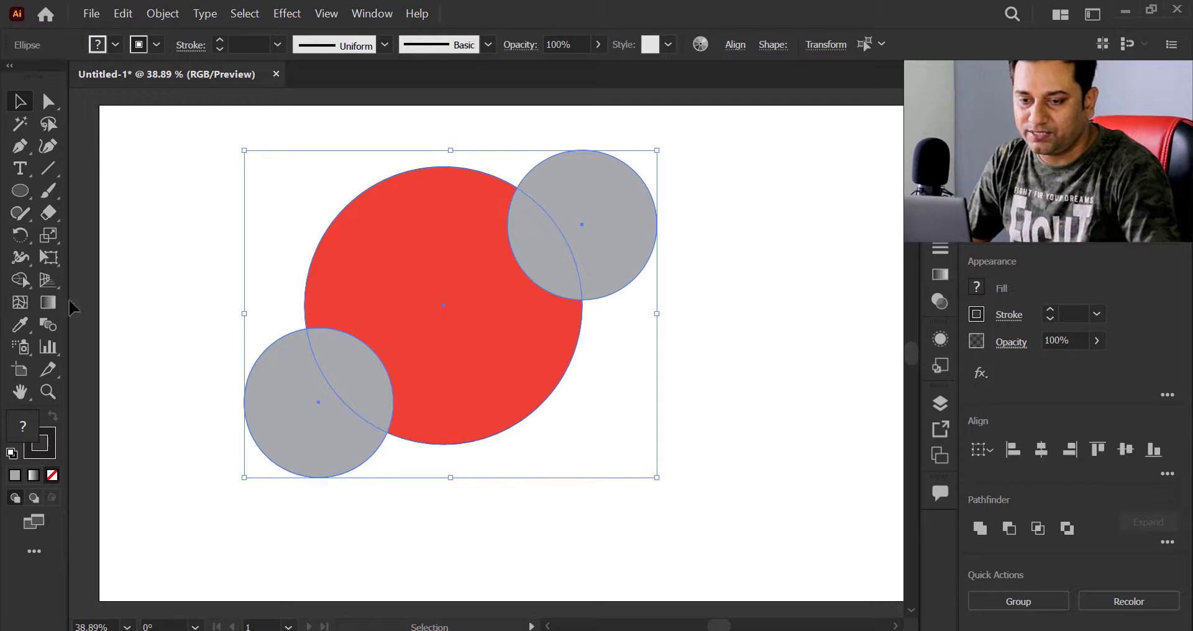
click(24, 287)
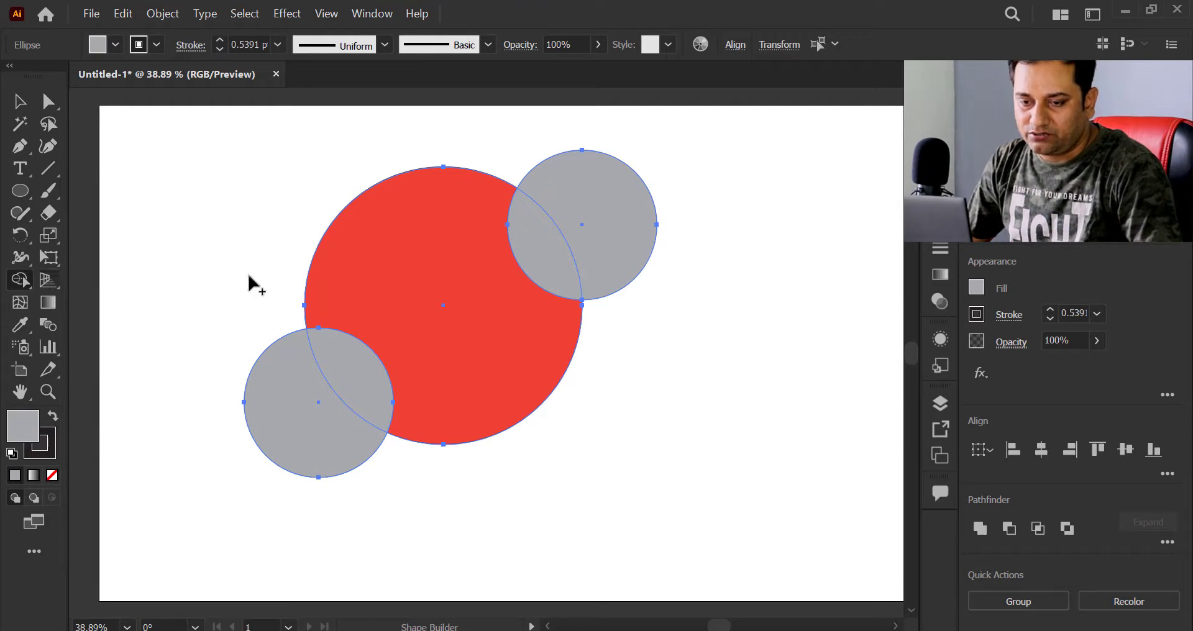
mouse_move(179, 310)
mouse_down()
mouse_move(286, 373)
mouse_move(335, 371)
mouse_up()
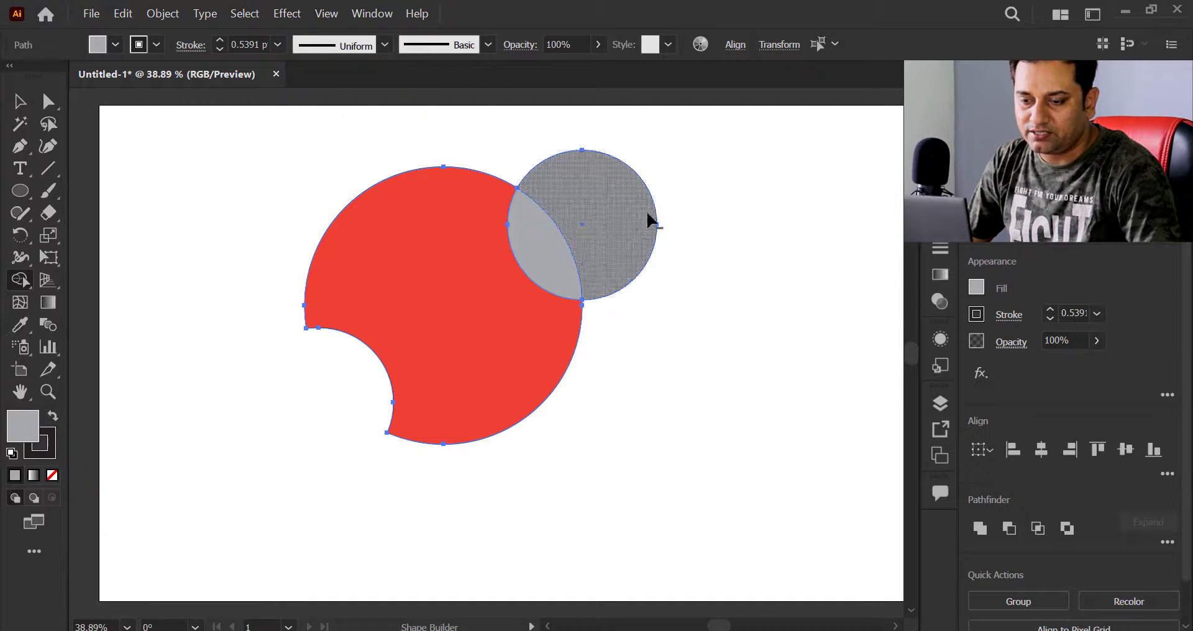
drag(719, 185, 547, 245)
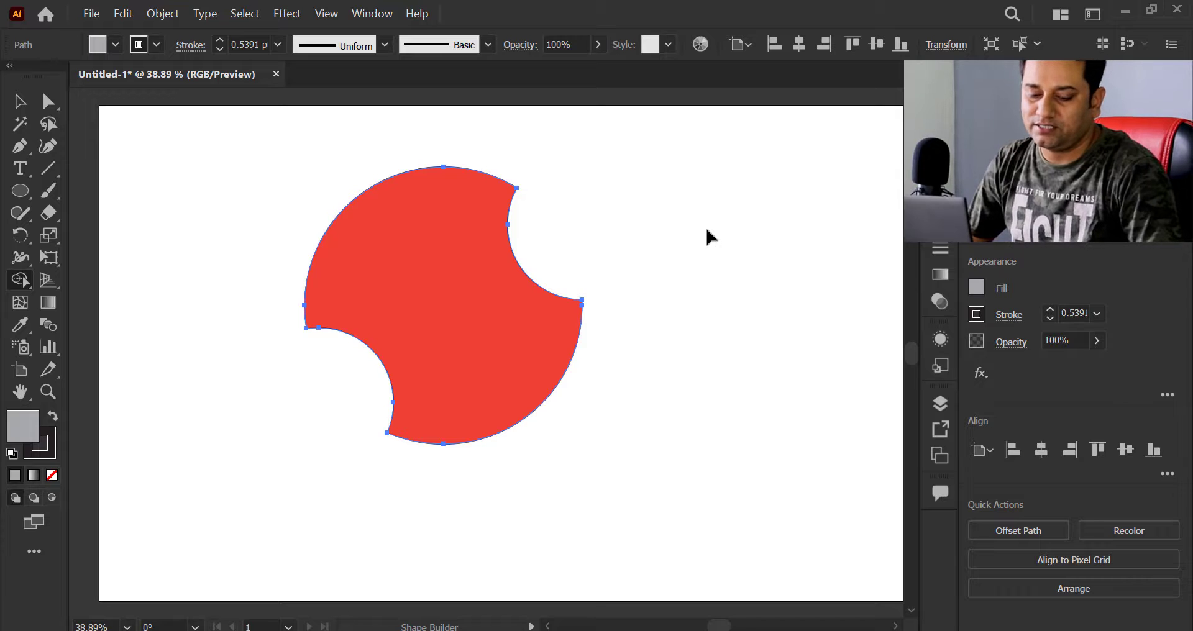
Undo both Shape Builder subtractions and reselect all three circles.
key(ctrl+z)
key(ctrl+z)
key(ctrl+z)
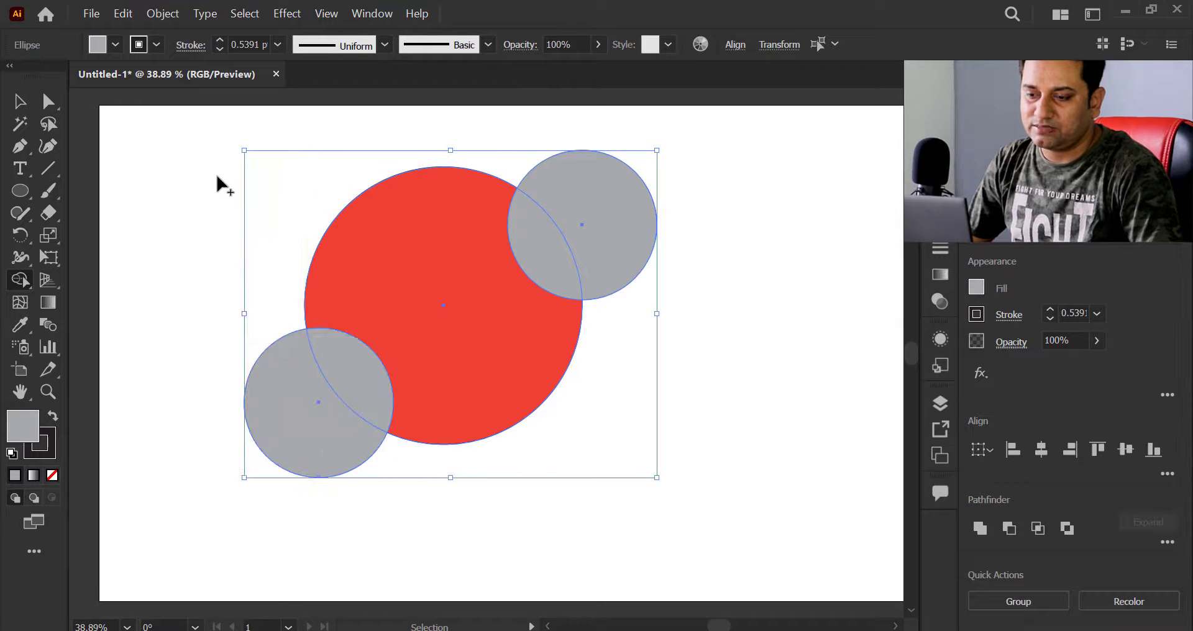
click(20, 102)
click(106, 177)
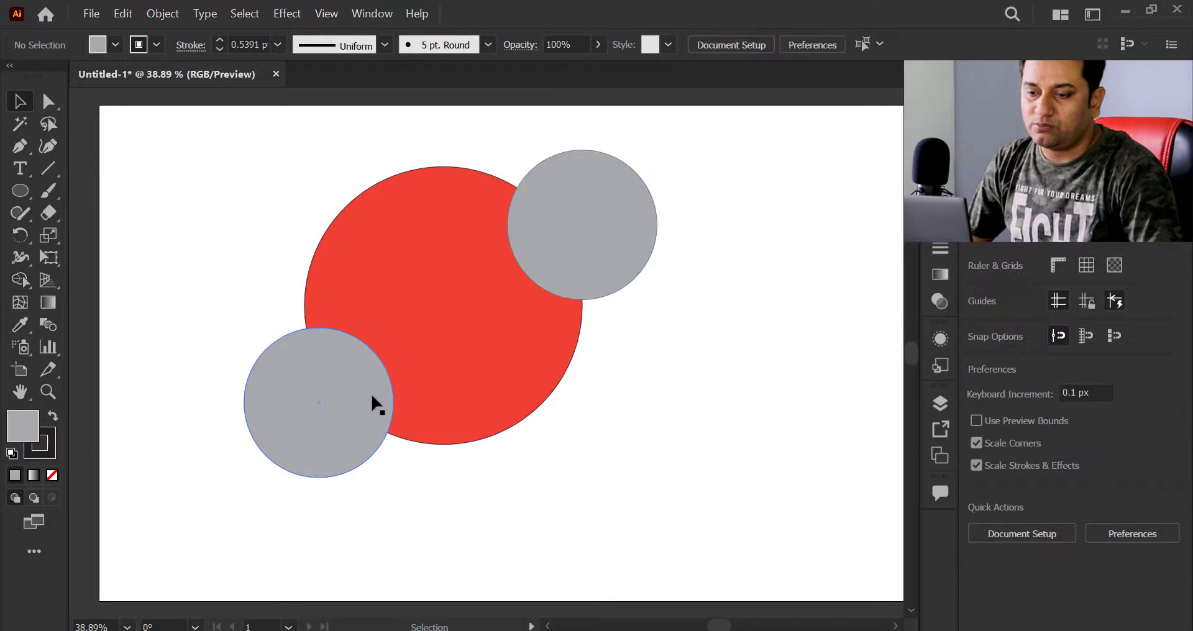
drag(263, 175, 626, 432)
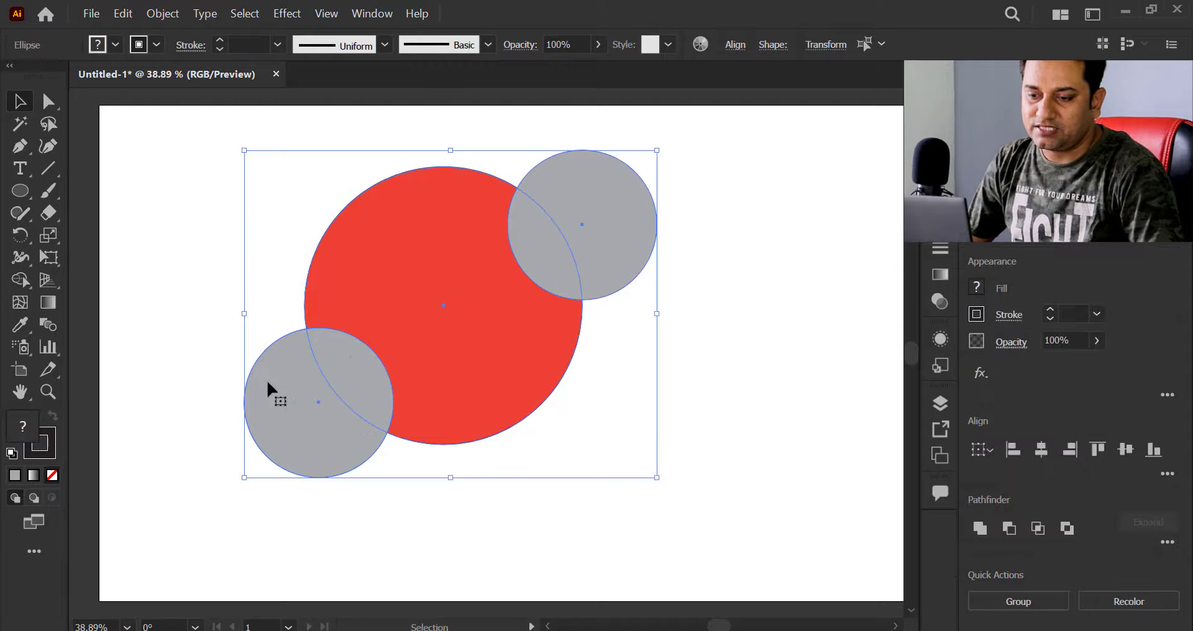
Delete the grey circle at the red circle's upper-right edge.
click(769, 420)
click(632, 269)
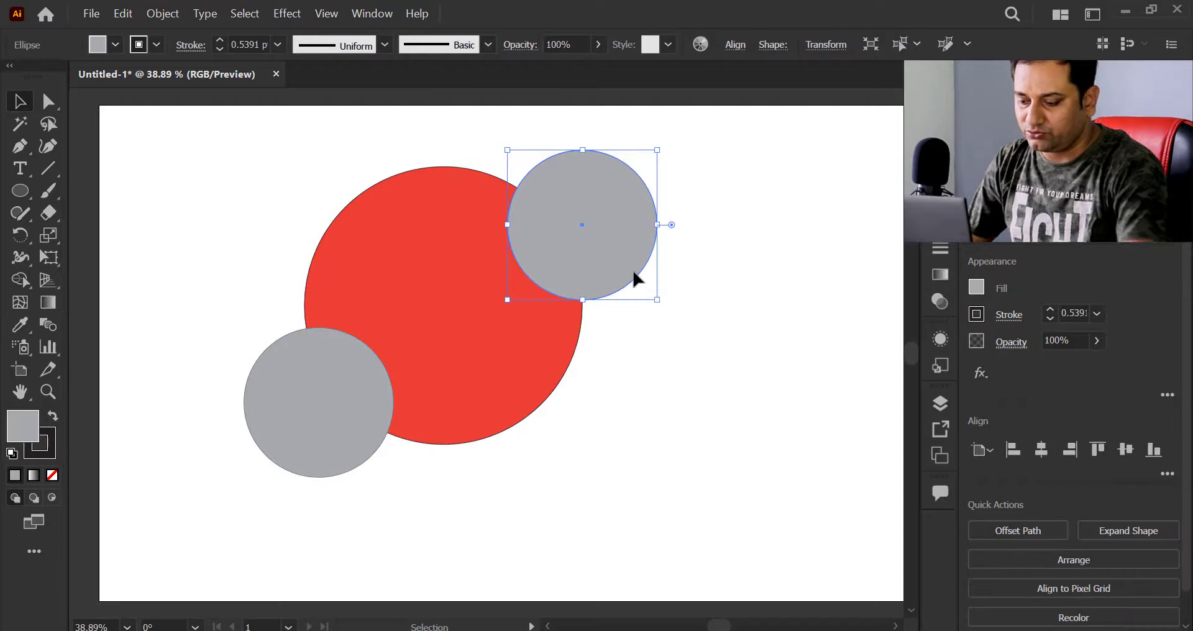
key(Delete)
Remove the non-overlapping parts of the grey and red circles with the Shape Builder tool, keeping only their intersection.
drag(284, 256, 474, 468)
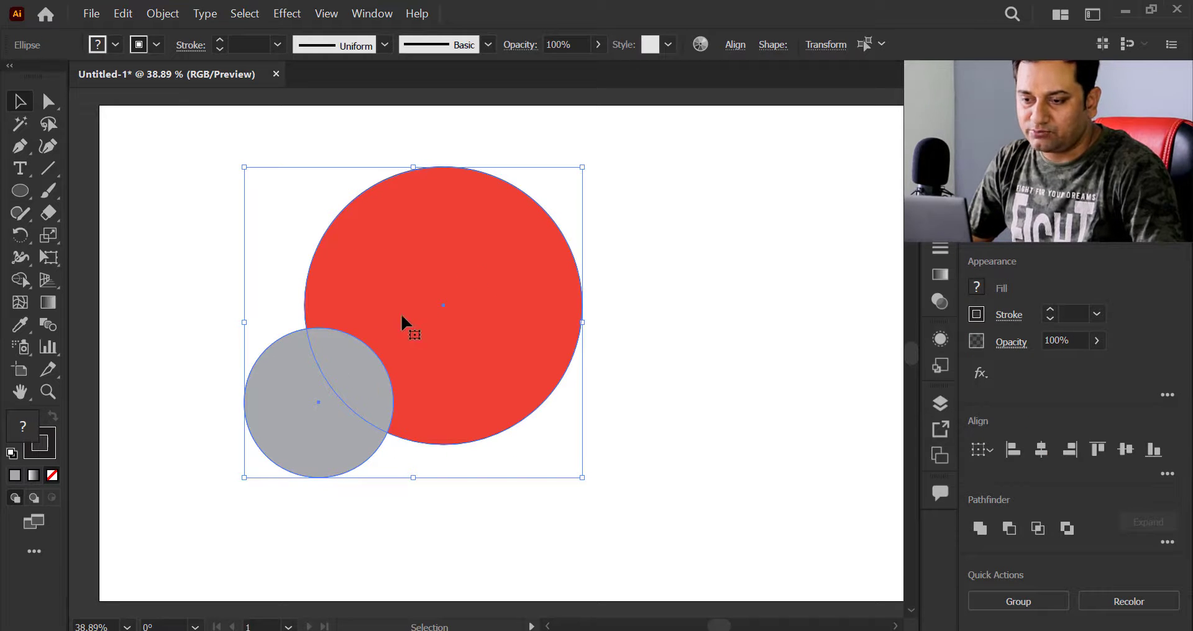
click(20, 280)
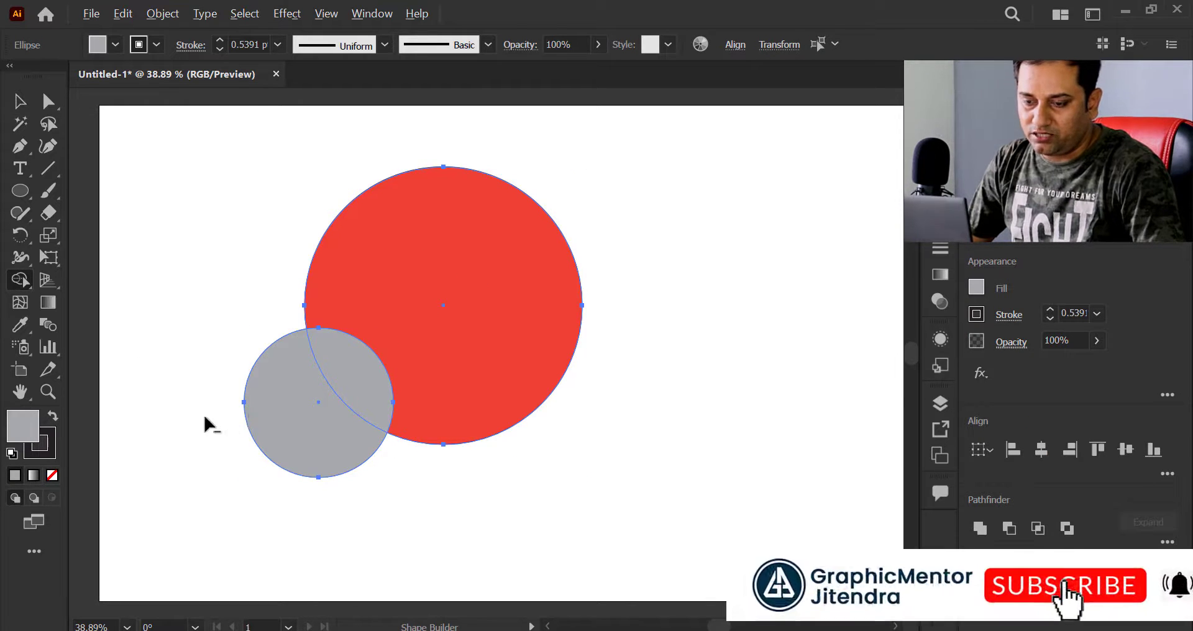
alt+click(261, 411)
alt+click(410, 241)
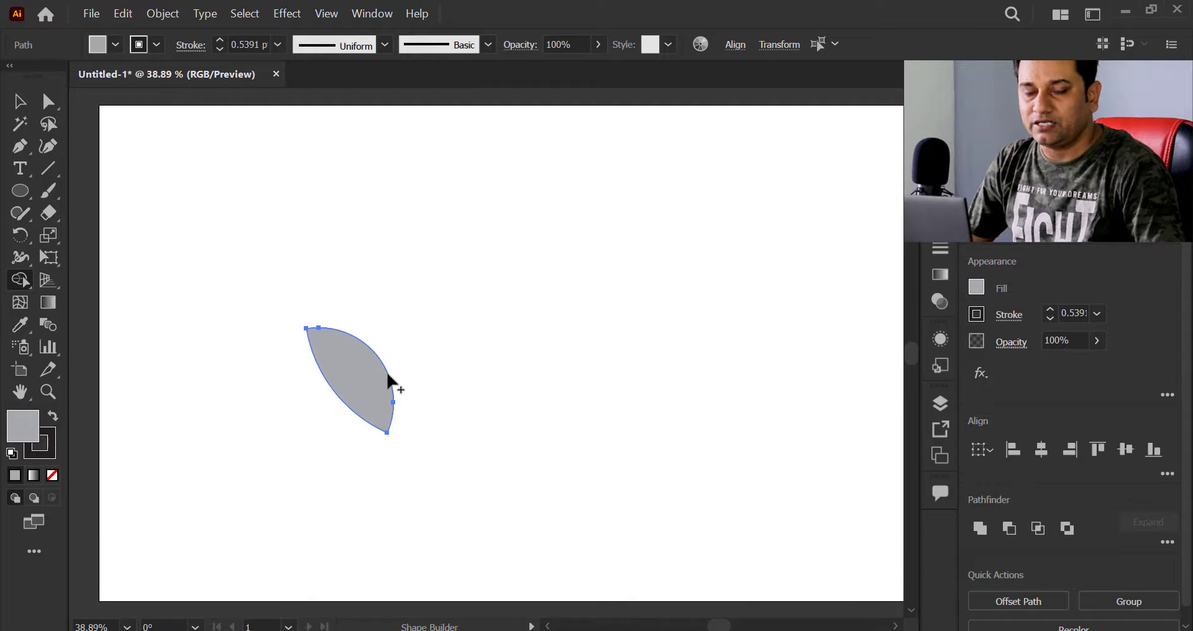
Undo those removals and cut out only the overlap between the grey and red circles with the Shape Builder tool.
key(ctrl+z)
key(ctrl+z)
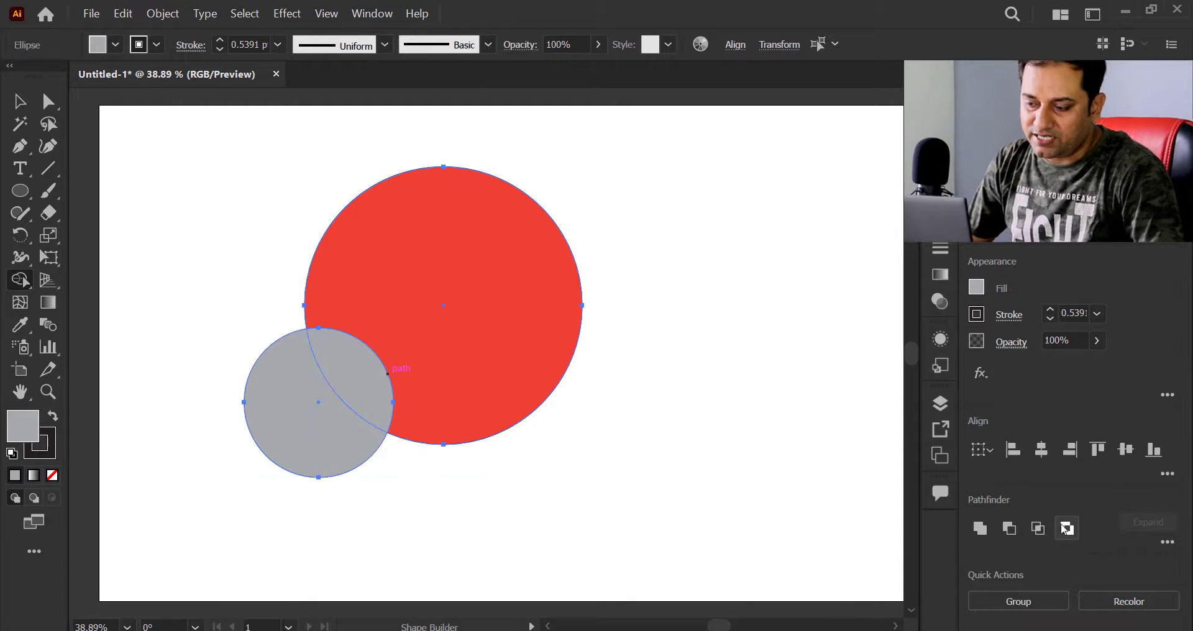
alt+click(356, 384)
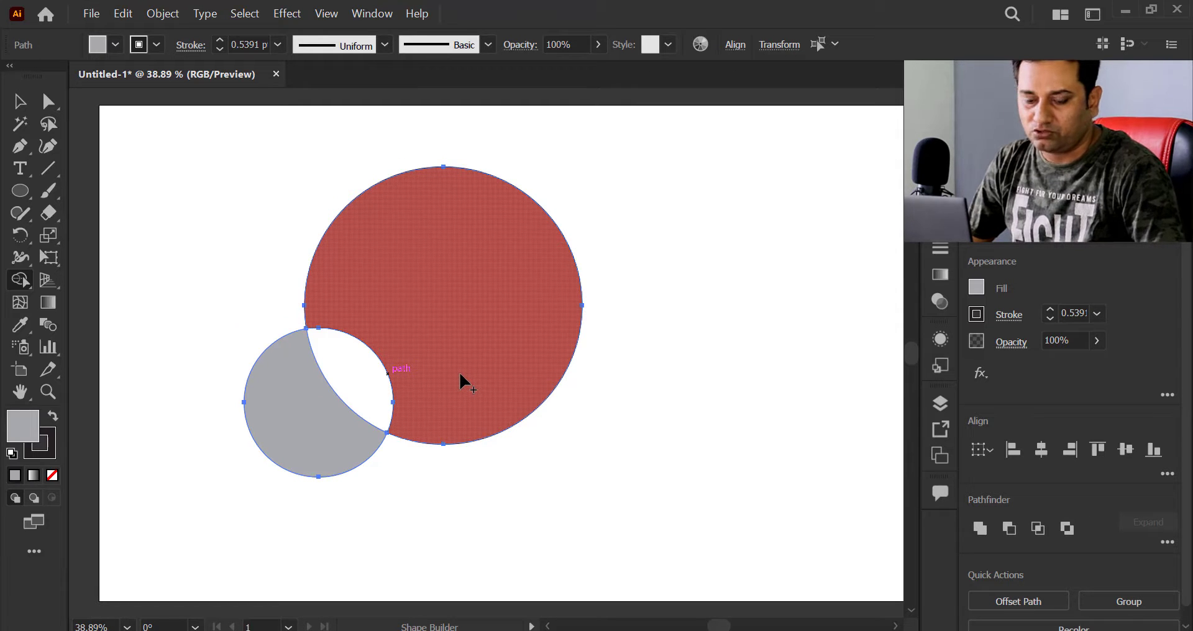
Undo the overlap removal and the deletion of the second grey circle, and deselect everything.
key(ctrl+z)
key(ctrl+z)
key(v)
click(228, 229)
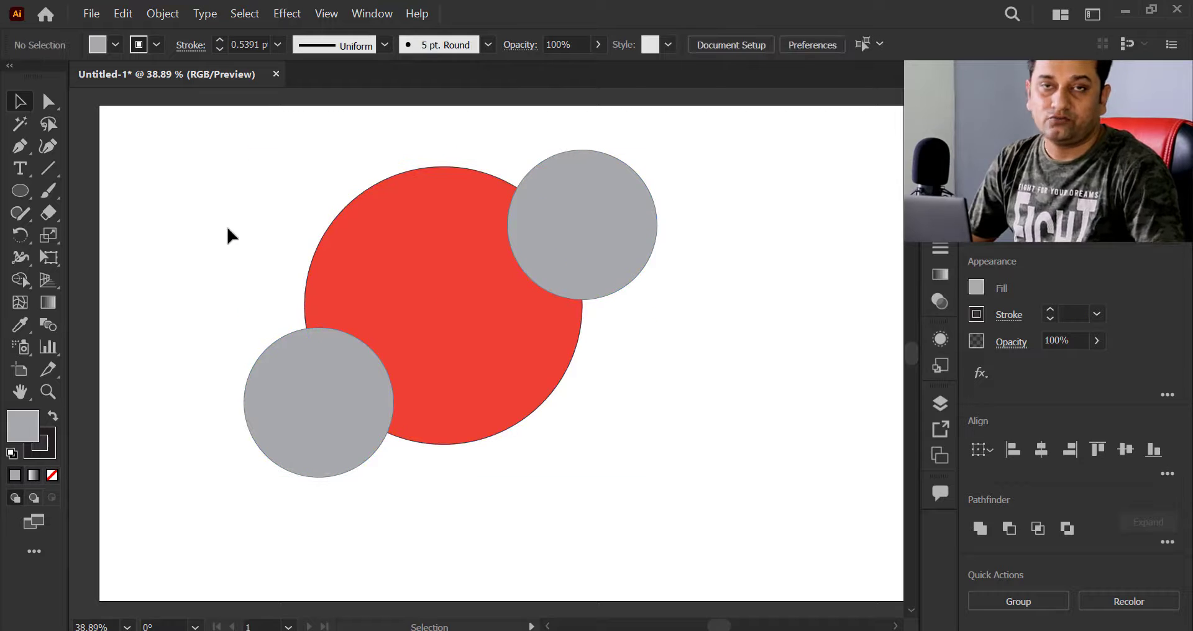
Remove the upper-right grey circle from the artboard.
drag(231, 152, 606, 475)
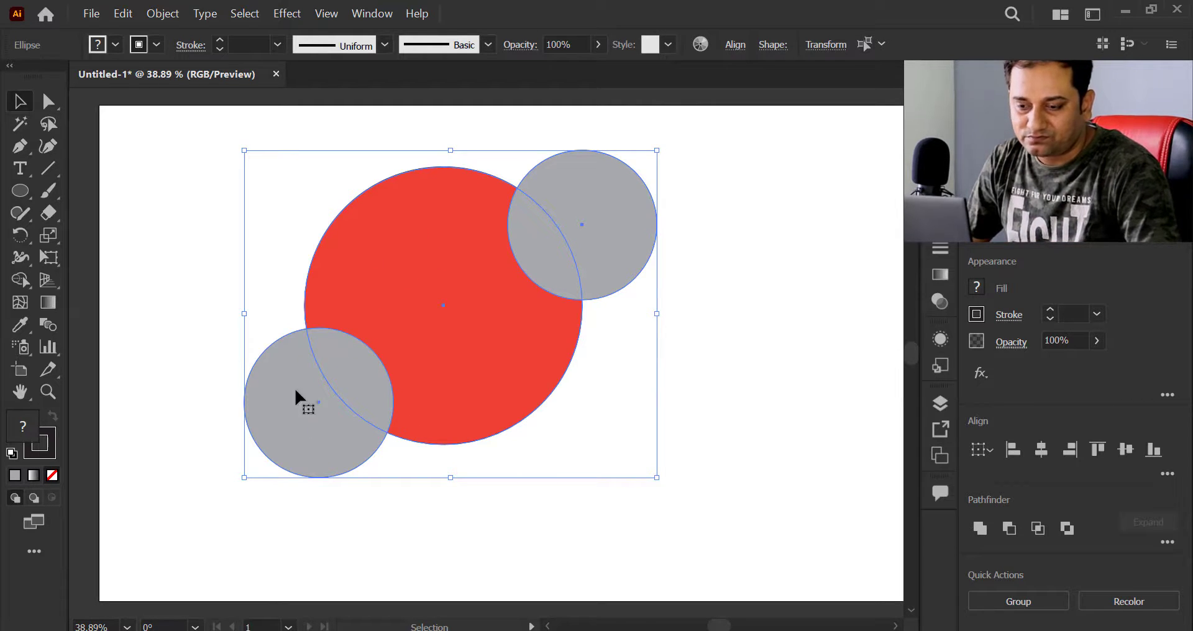
click(302, 502)
click(567, 235)
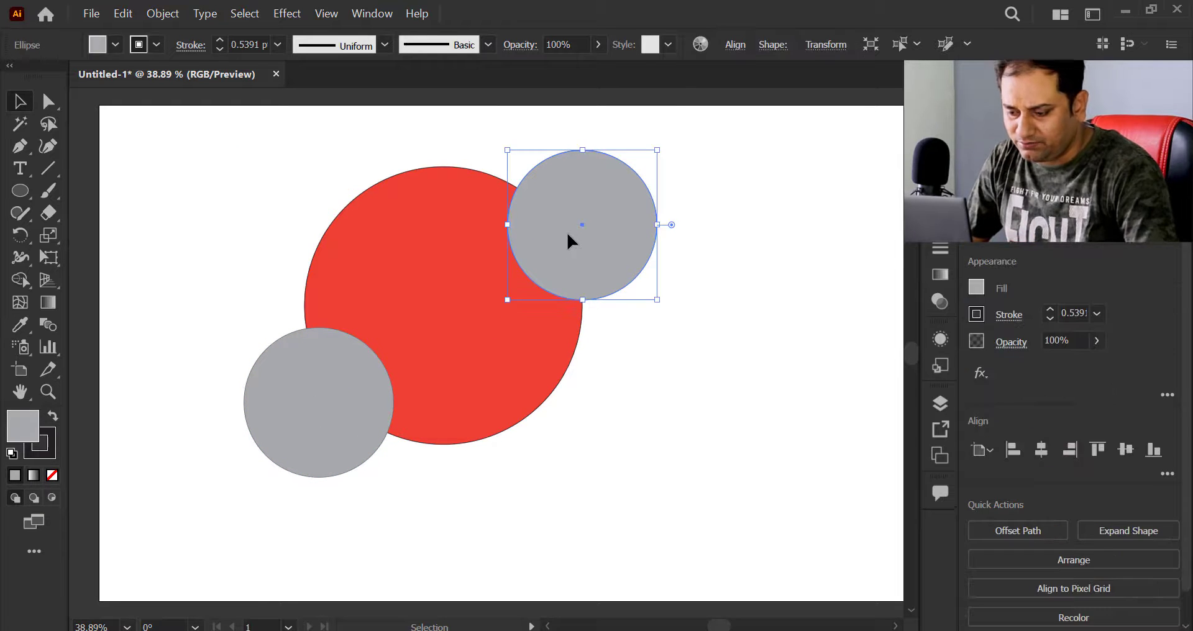
key(Delete)
Move the remaining grey circle to overlap the red circle's left edge and select both circles.
drag(304, 450, 268, 358)
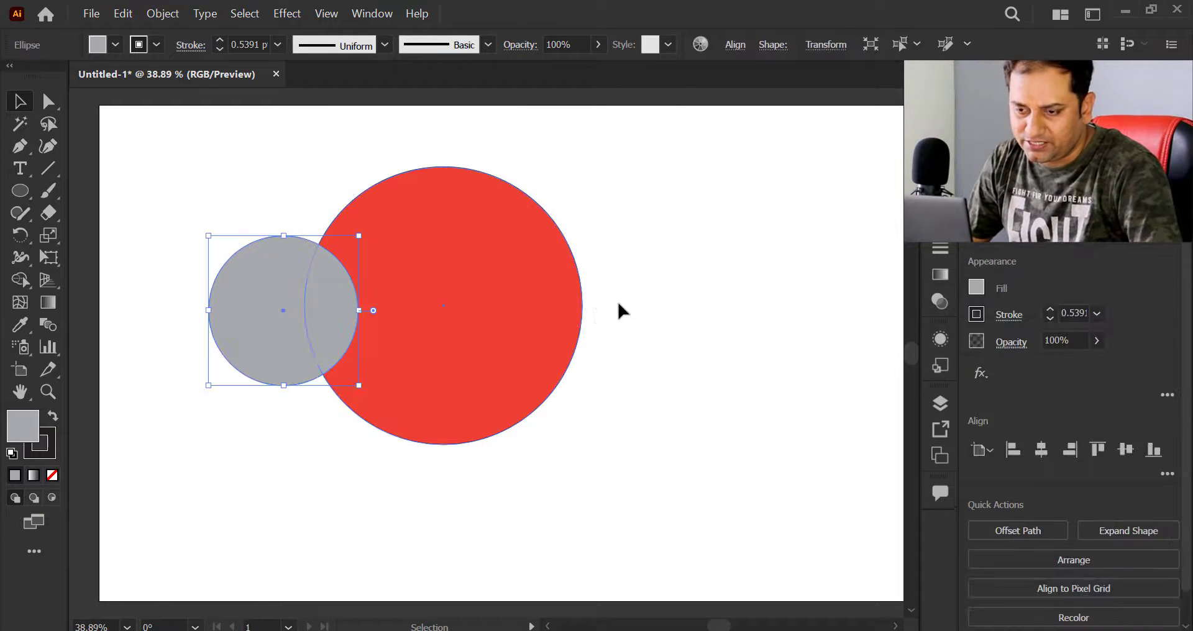
click(618, 309)
drag(453, 452, 298, 374)
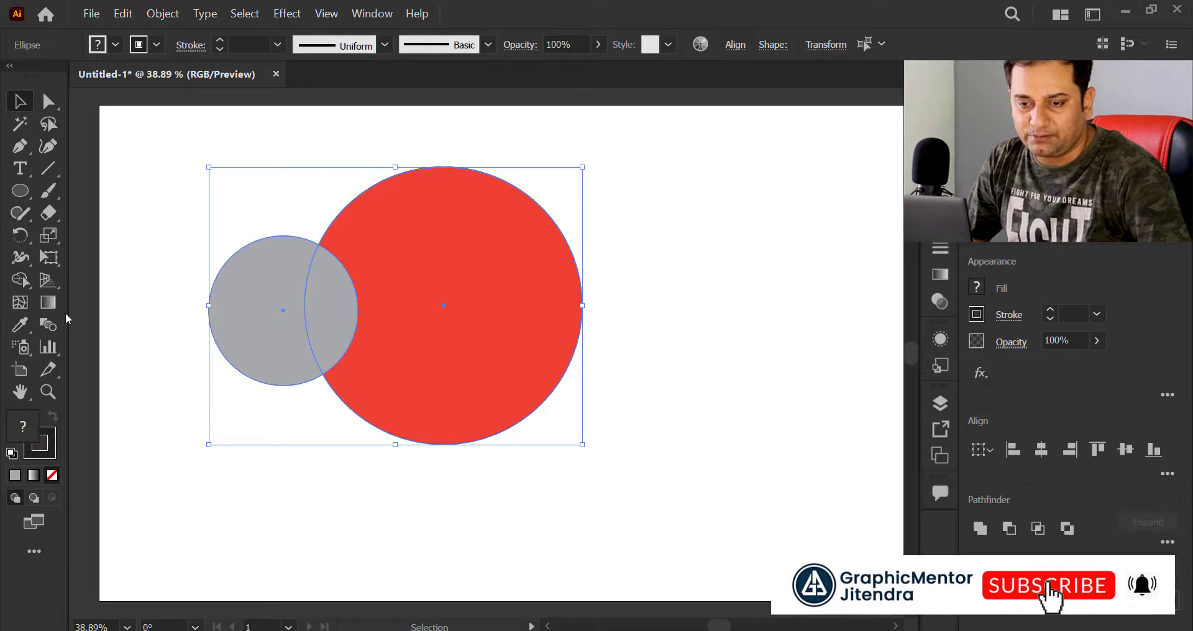
Split the overlapping circles into separate grey-filled regions with the Shape Builder tool and deselect everything.
click(20, 280)
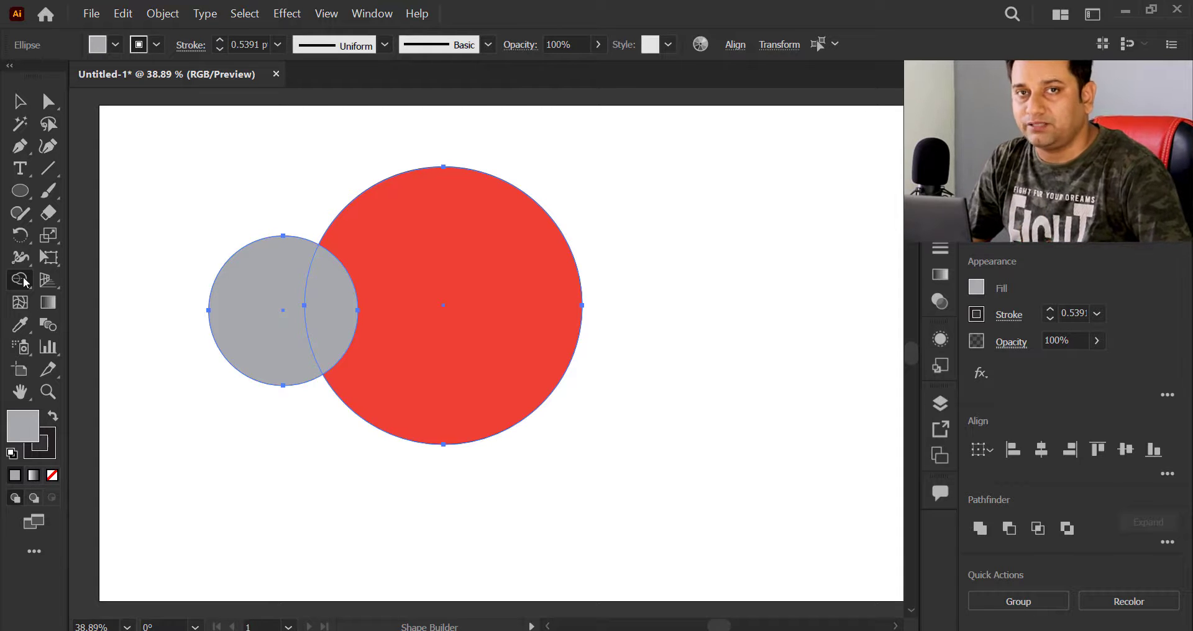
click(243, 317)
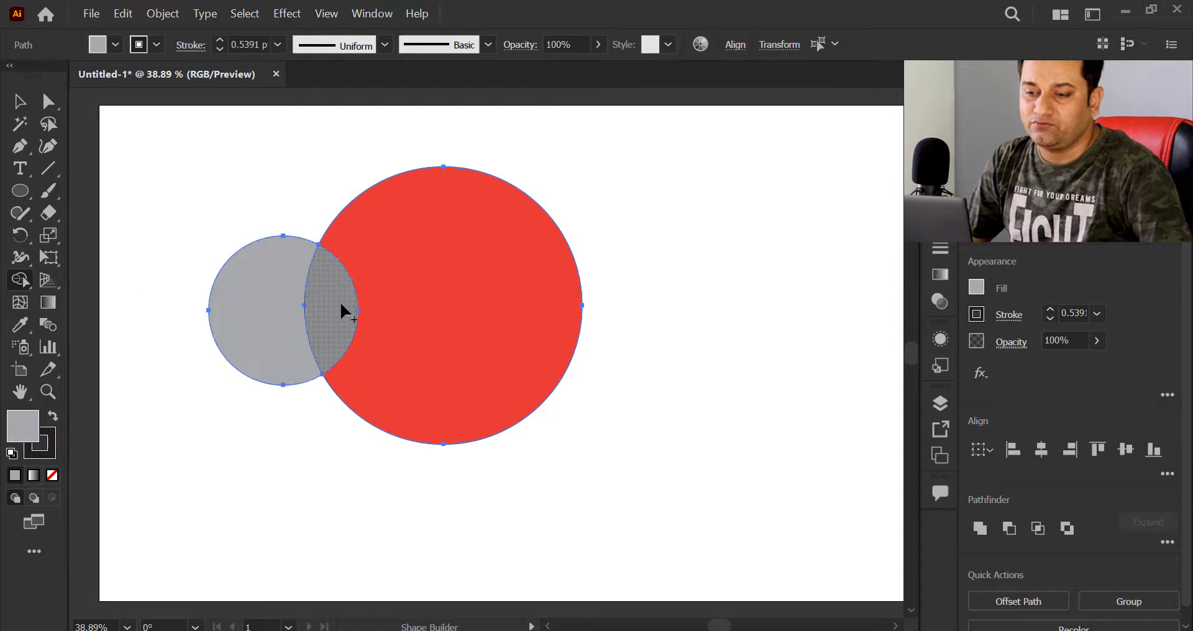
click(442, 285)
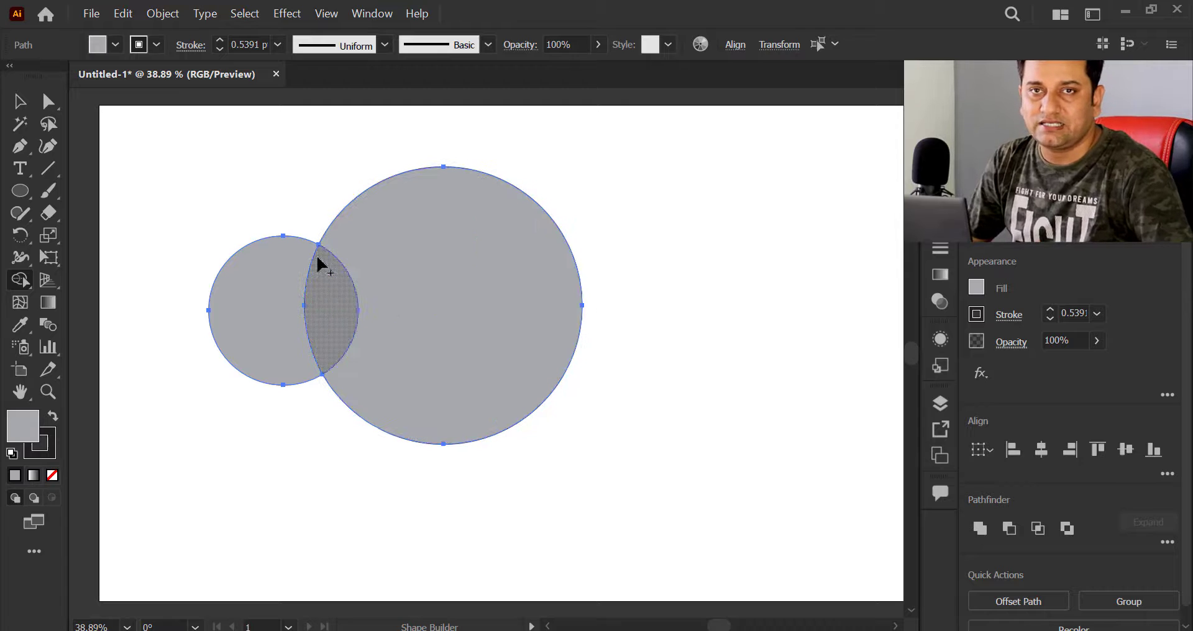
key(ctrl+shift+a)
key(v)
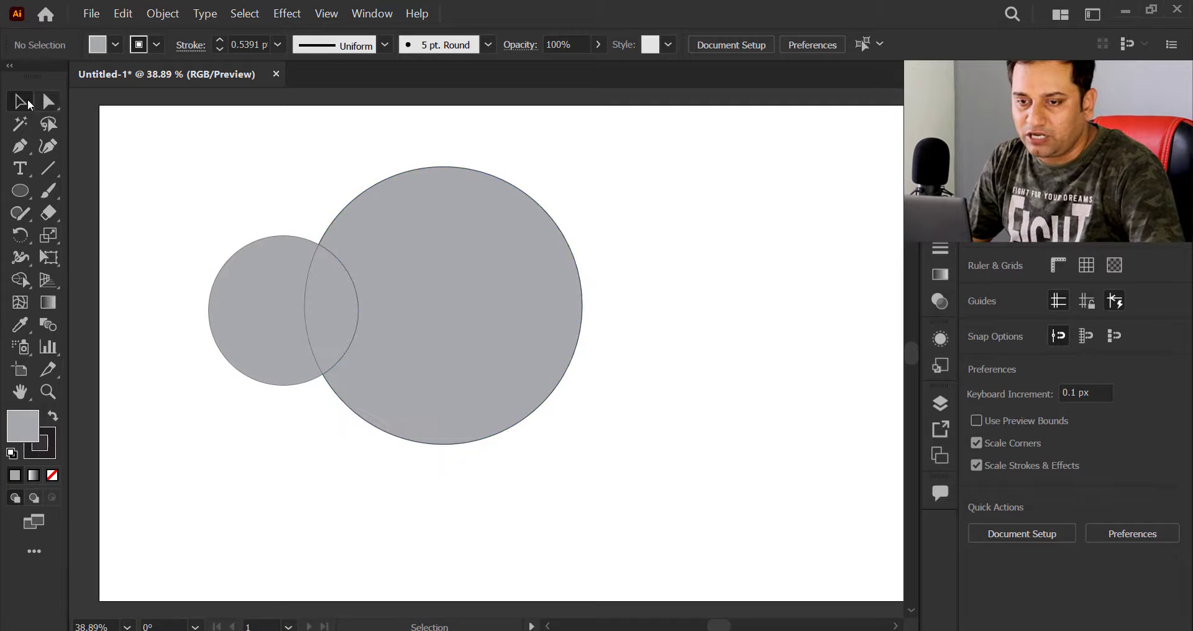
Pull the large circle region and the overlap piece apart from the small grey circle's remainder.
drag(448, 322, 494, 323)
drag(327, 322, 349, 308)
click(284, 313)
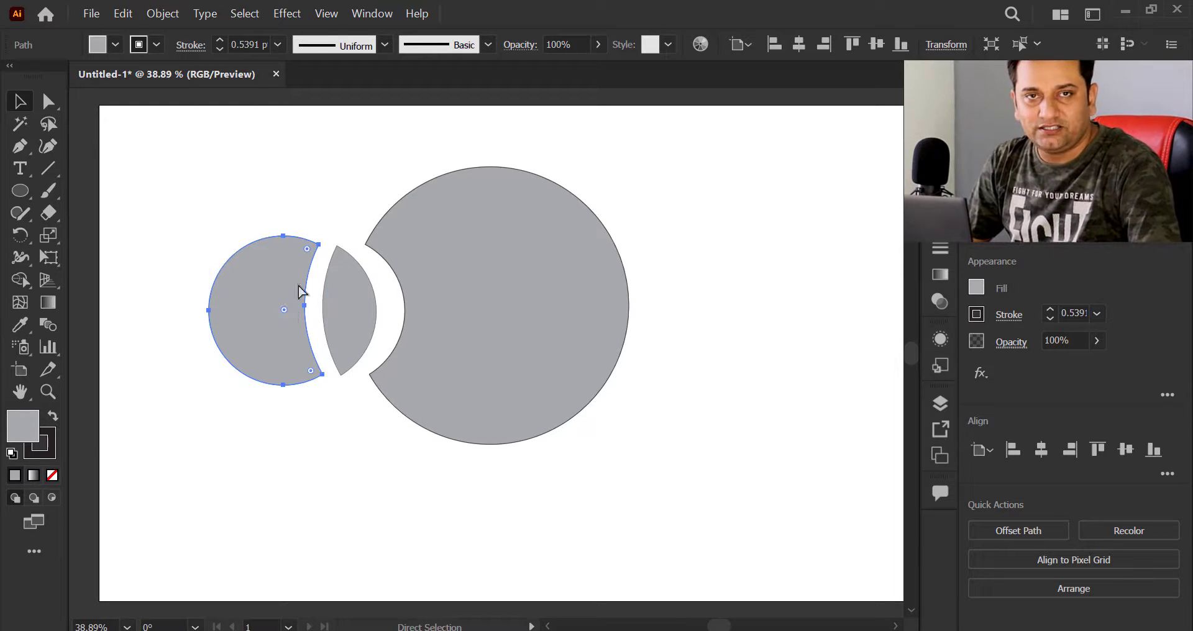
Undo the moves and the grey recolouring of the large circle, and clear the selection.
key(ctrl+z)
key(ctrl+z)
key(ctrl+z)
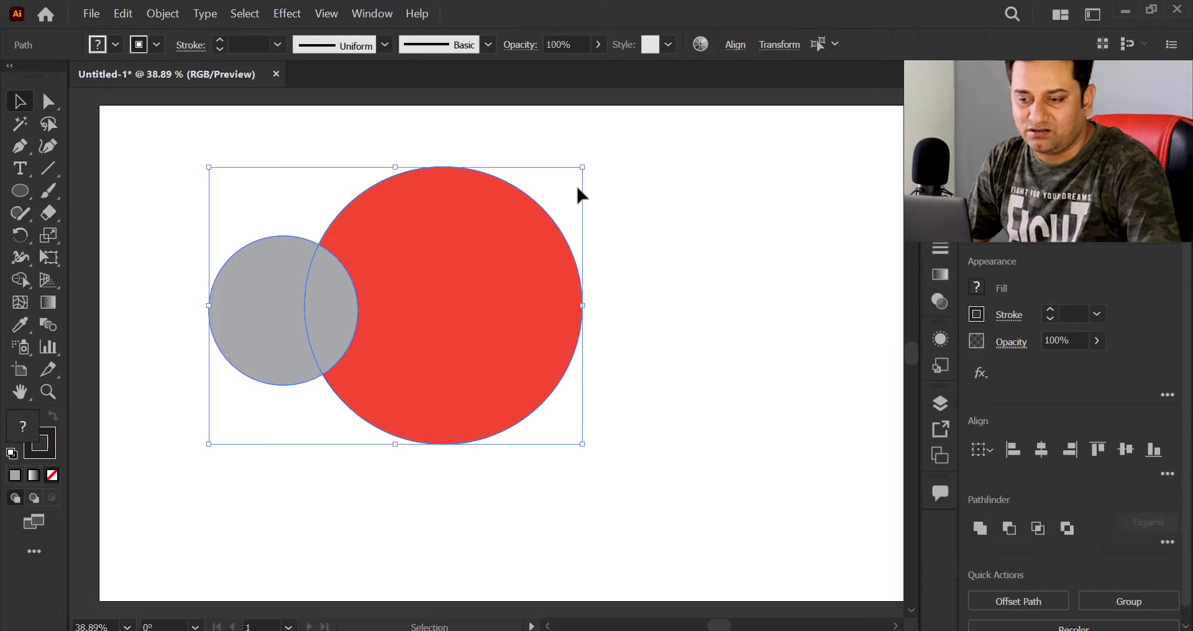
click(576, 181)
key(ctrl+z)
click(670, 188)
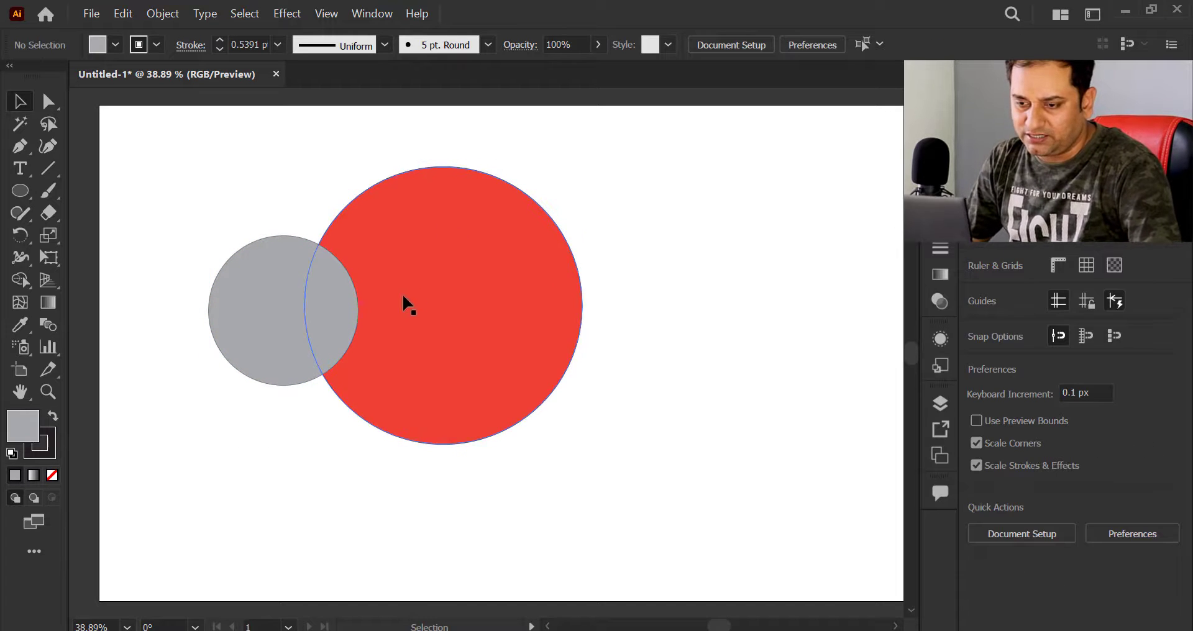
Move the red circle and the grey overlap piece away from the grey crescent, and undo back to the two whole circles.
drag(405, 301, 492, 309)
drag(346, 298, 385, 300)
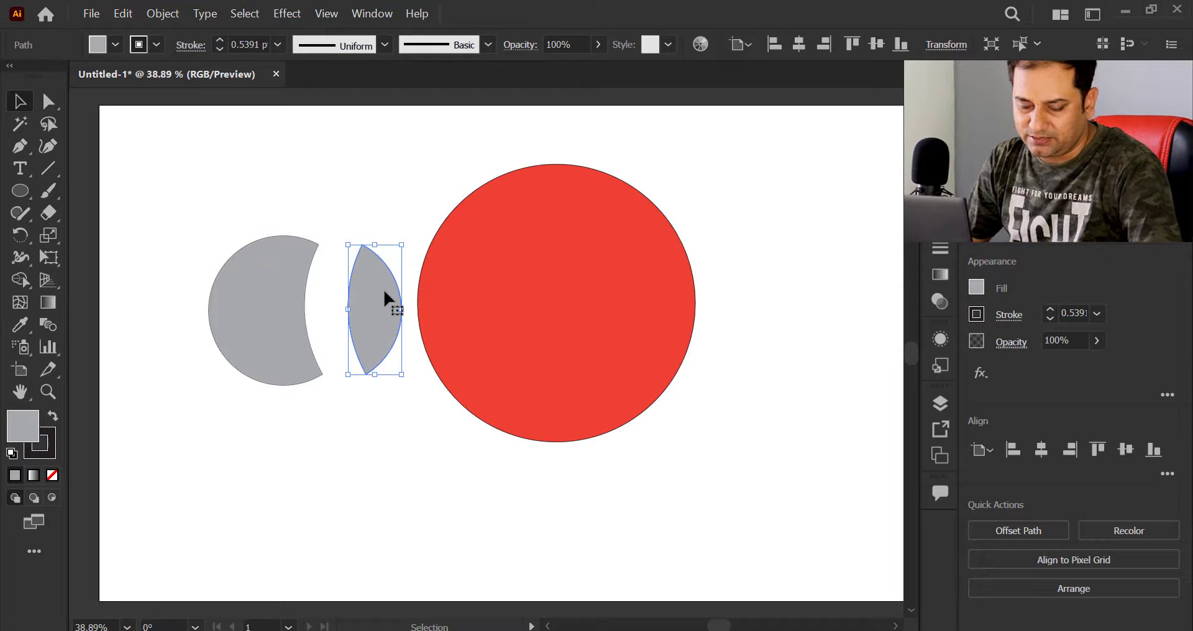
key(ctrl+z)
key(ctrl+z)
key(ctrl+z)
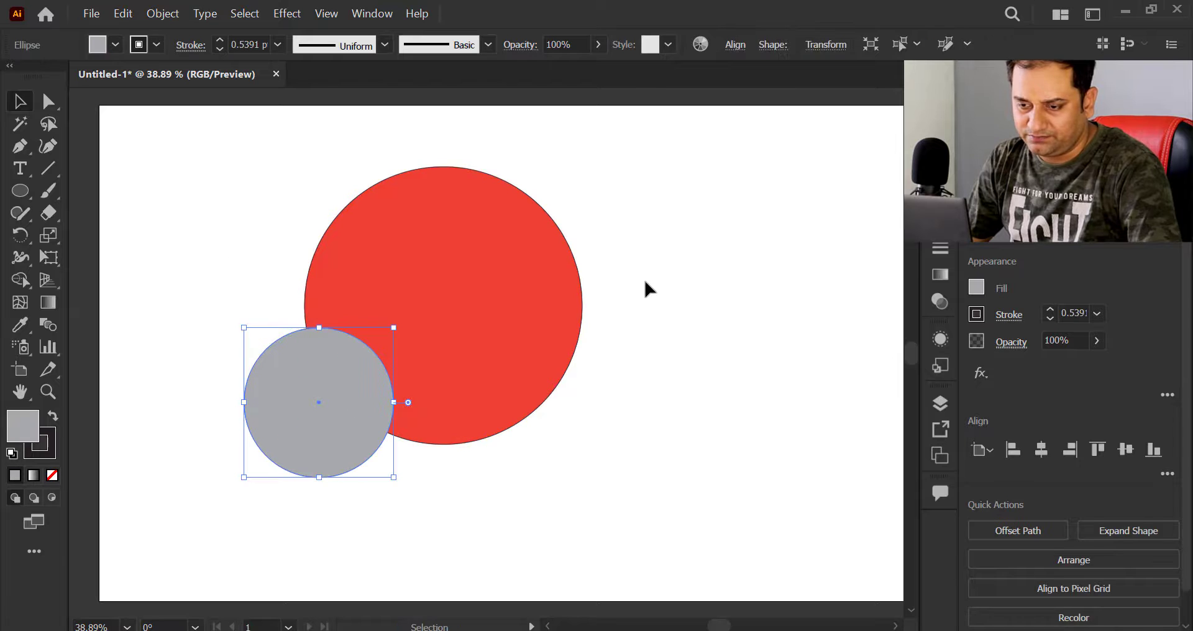
Place the grey circle over the red circle's left edge and subtract it from the red circle with the Shape Builder tool.
click(644, 288)
drag(306, 413, 292, 309)
drag(241, 175, 461, 392)
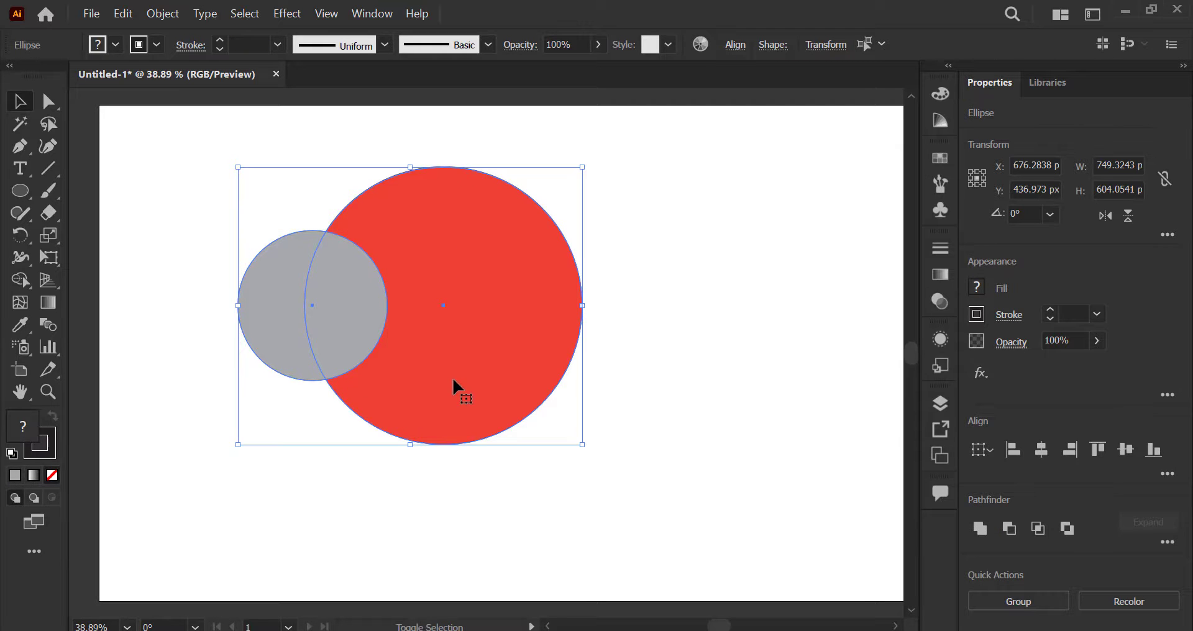
key(shift+m)
alt+drag(228, 361, 343, 337)
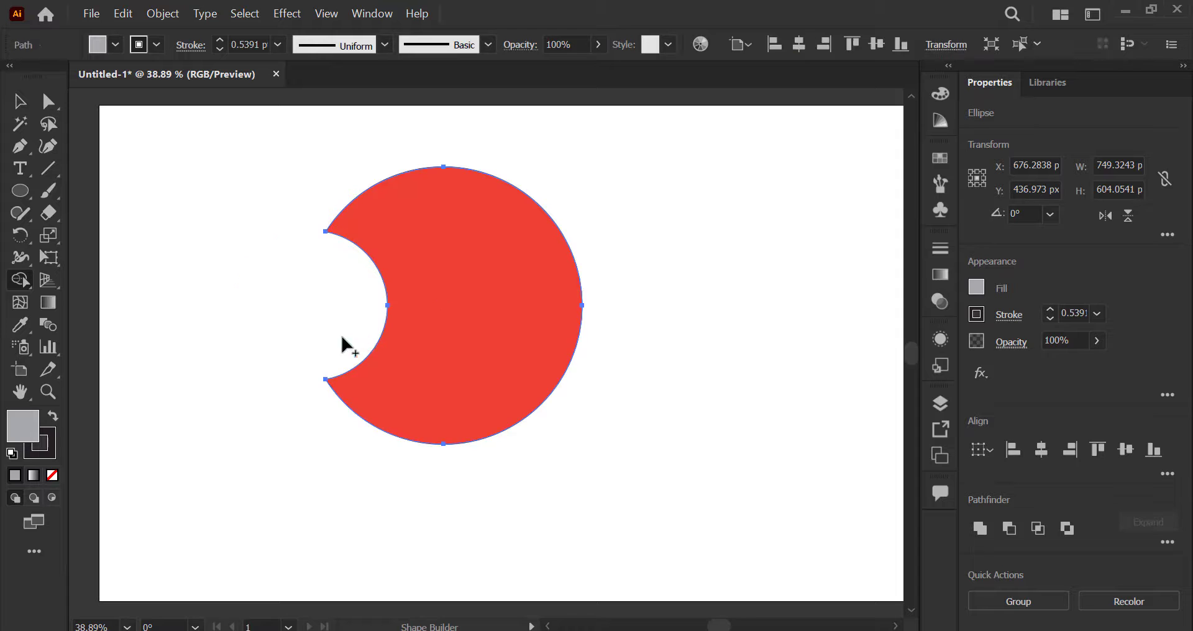
Undo the subtraction and delete both circles from the artboard.
key(ctrl+z)
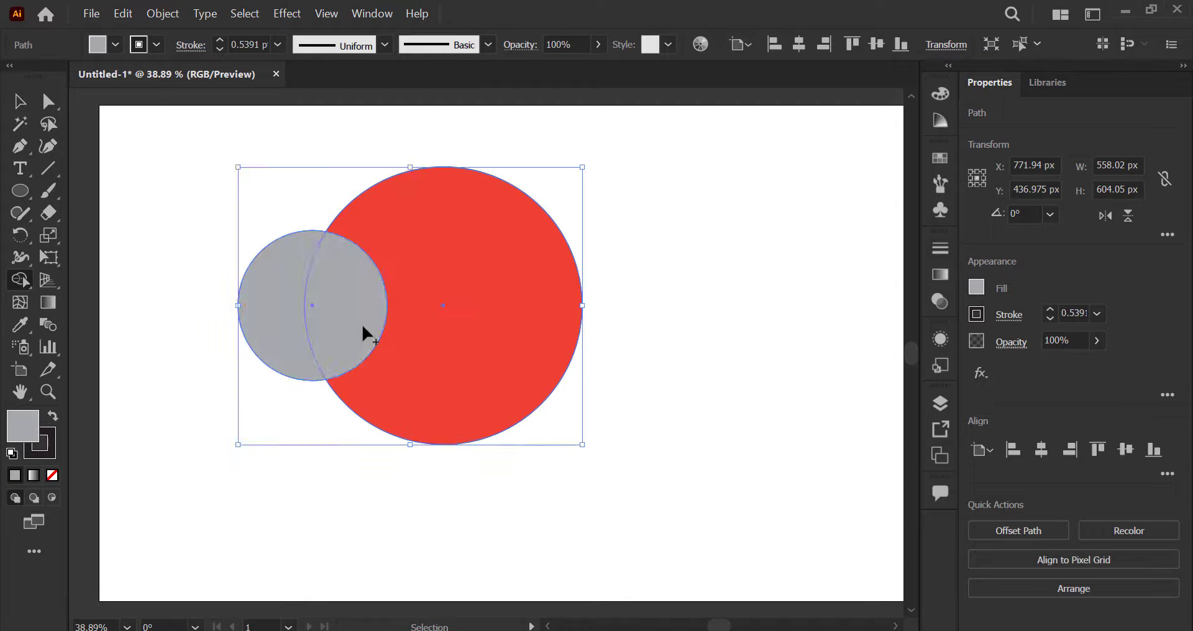
key(v)
click(659, 305)
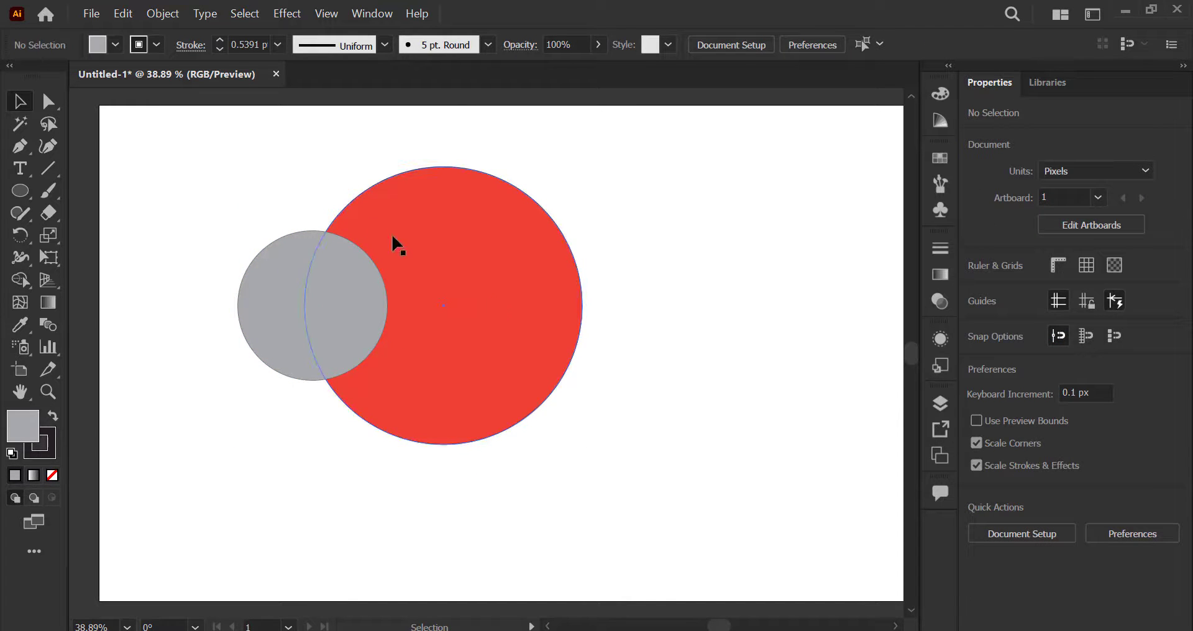
drag(314, 187, 487, 450)
key(Delete)
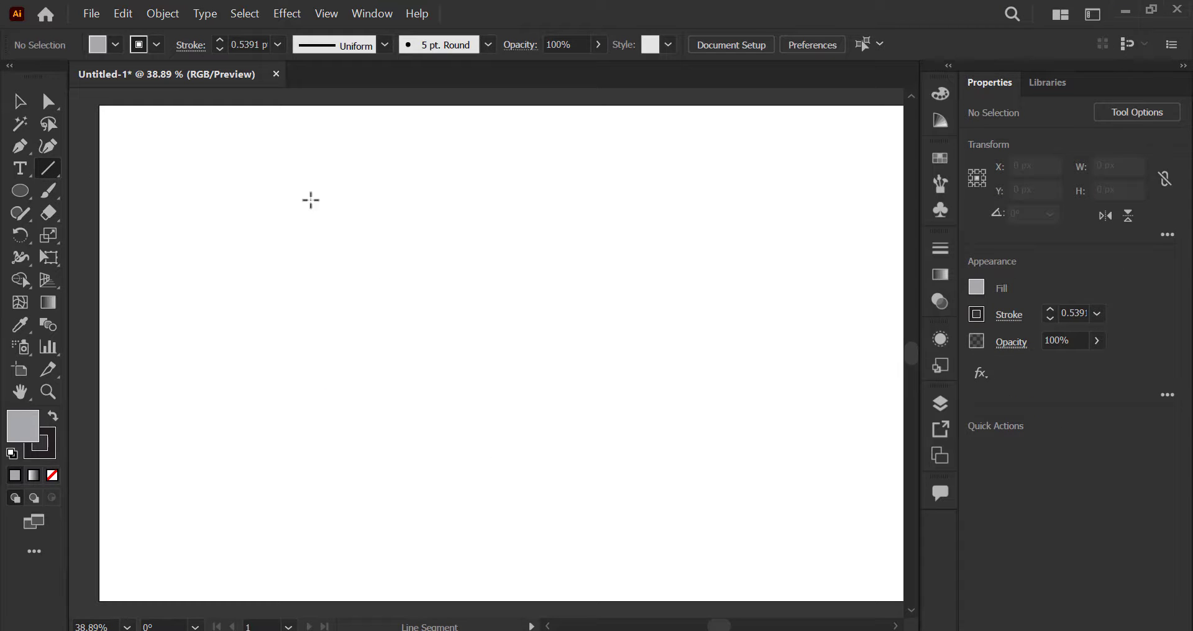
Draw a loose grid of five vertical and four horizontal lines with the Line Segment tool.
mouse_move(333, 170)
mouse_down()
mouse_move(330, 442)
mouse_move(346, 269)
mouse_move(325, 434)
mouse_move(333, 532)
mouse_up()
drag(259, 228, 566, 229)
mouse_move(244, 296)
mouse_down()
mouse_move(634, 286)
mouse_move(631, 294)
mouse_up()
drag(219, 374, 636, 374)
drag(244, 452, 642, 452)
drag(404, 171, 404, 547)
drag(501, 142, 501, 513)
drag(558, 193, 558, 418)
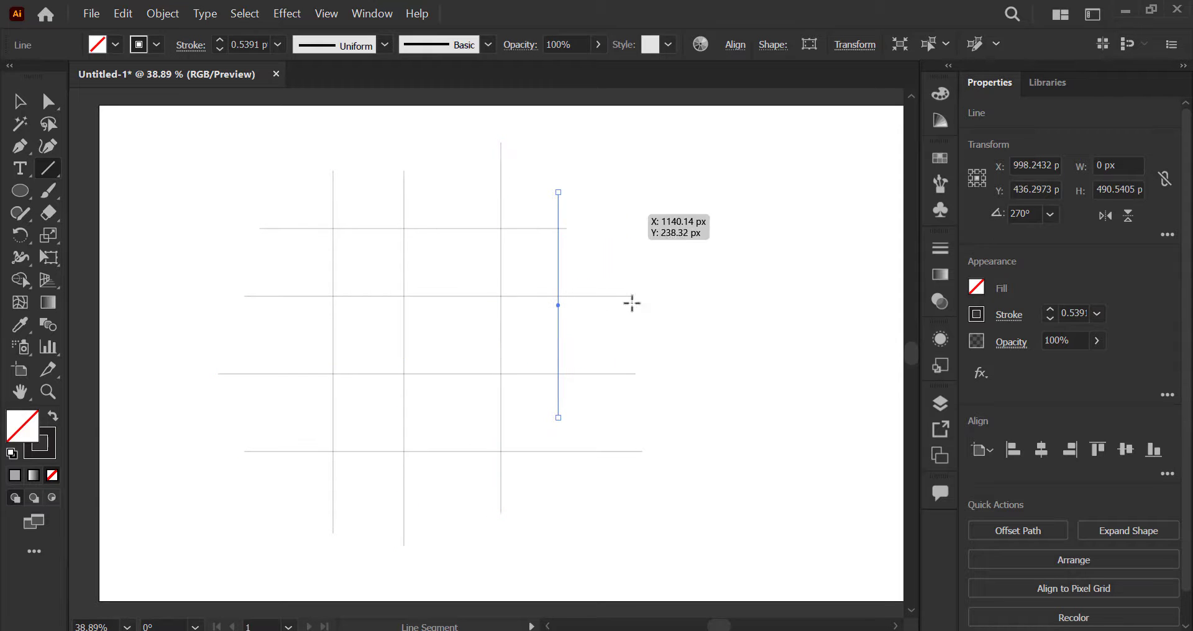
drag(624, 213, 624, 435)
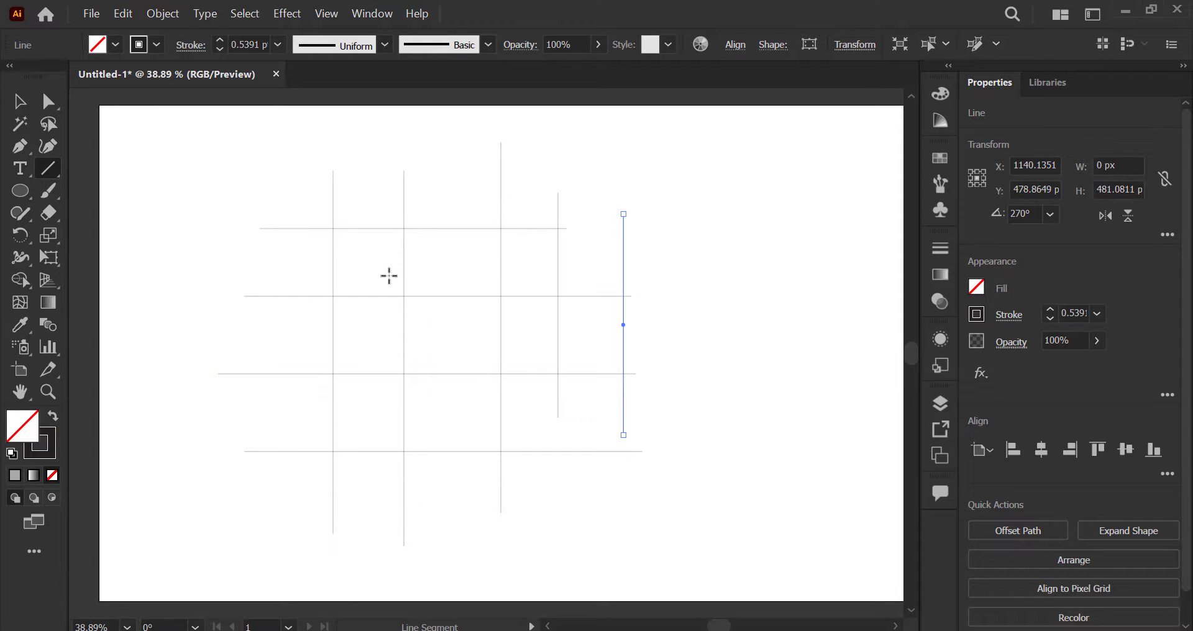
Select all the grid lines and trim the ends overhanging the grid's upper and left sides with the Shape Builder tool.
key(v)
drag(253, 169, 731, 526)
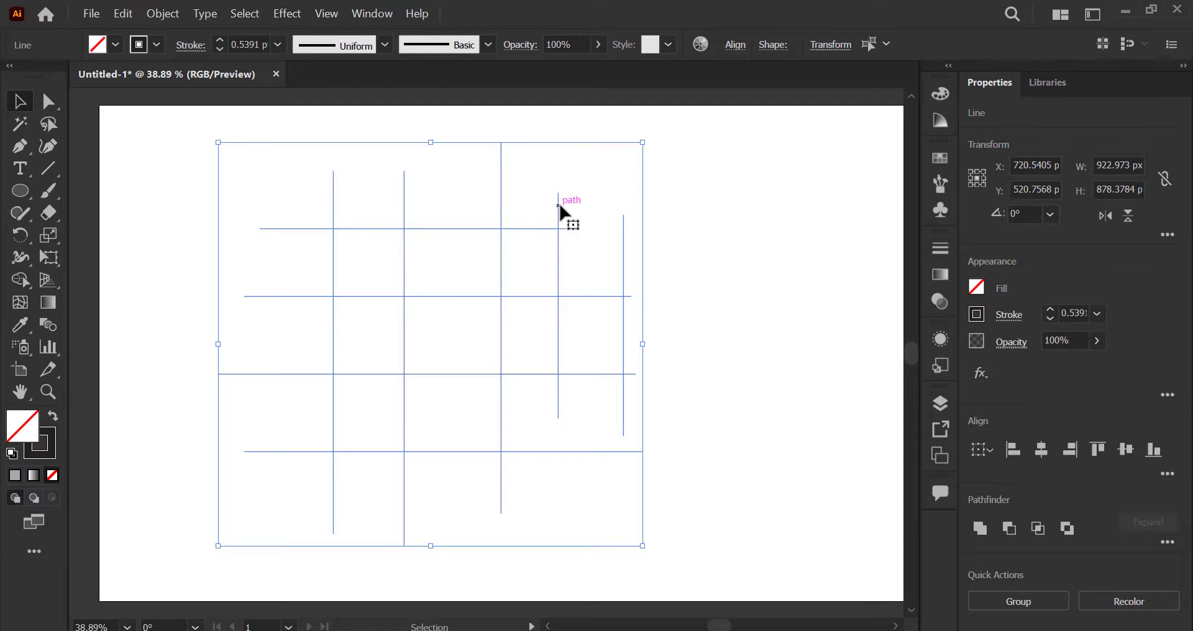
click(20, 283)
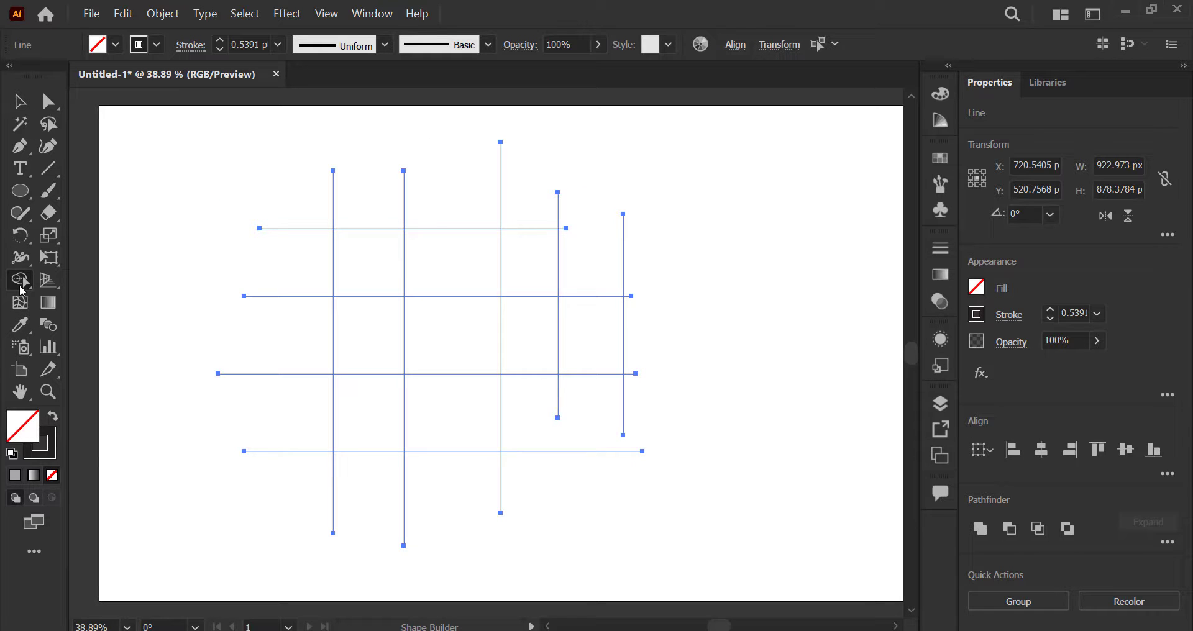
drag(254, 194, 623, 201)
drag(284, 186, 279, 331)
drag(276, 483, 275, 478)
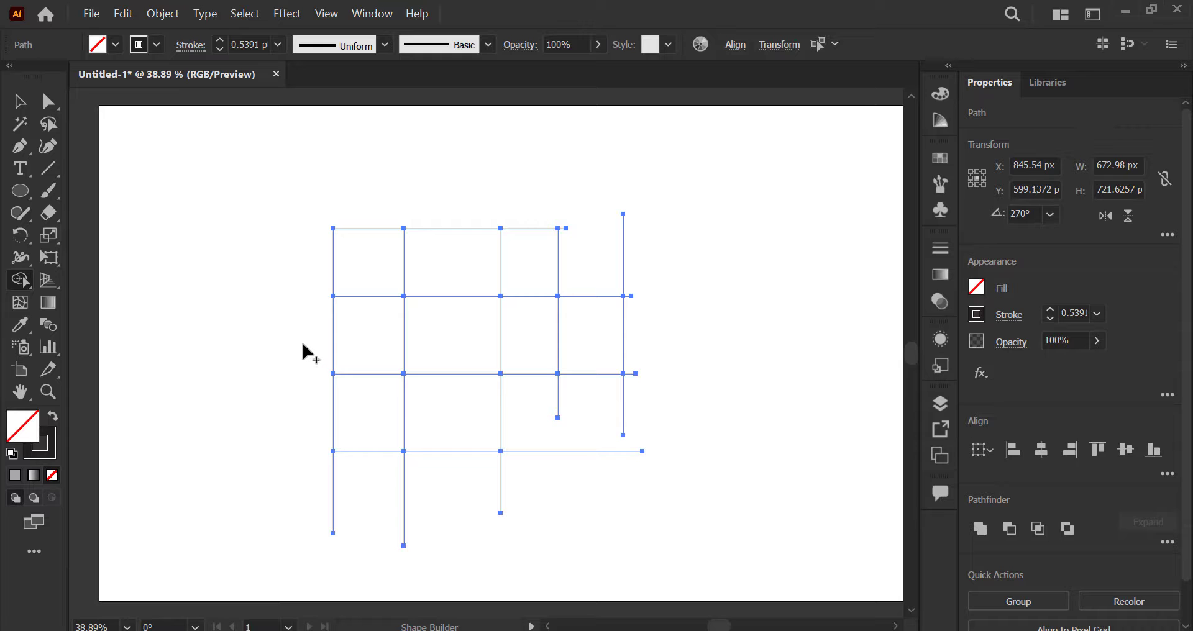
Trim the remaining line ends overhanging the grid's lower and right sides with the Shape Builder tool.
drag(269, 491, 575, 493)
drag(598, 441, 589, 426)
drag(536, 401, 709, 386)
mouse_move(601, 254)
mouse_down()
mouse_move(891, 255)
mouse_move(839, 261)
mouse_up()
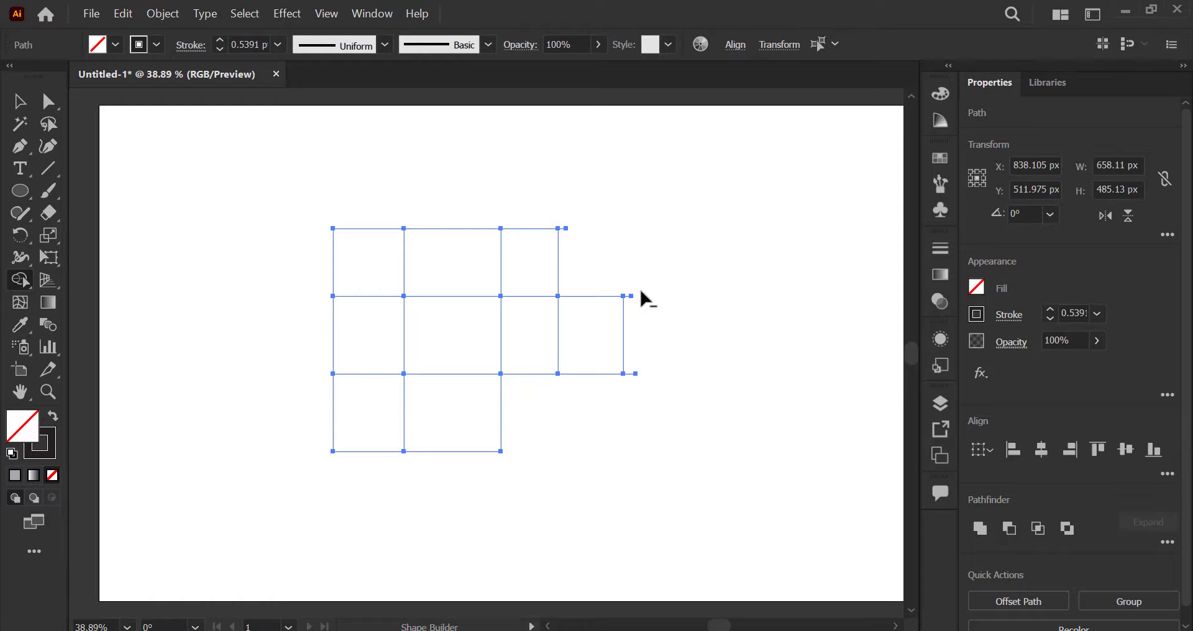
drag(634, 328, 632, 389)
drag(566, 212, 565, 224)
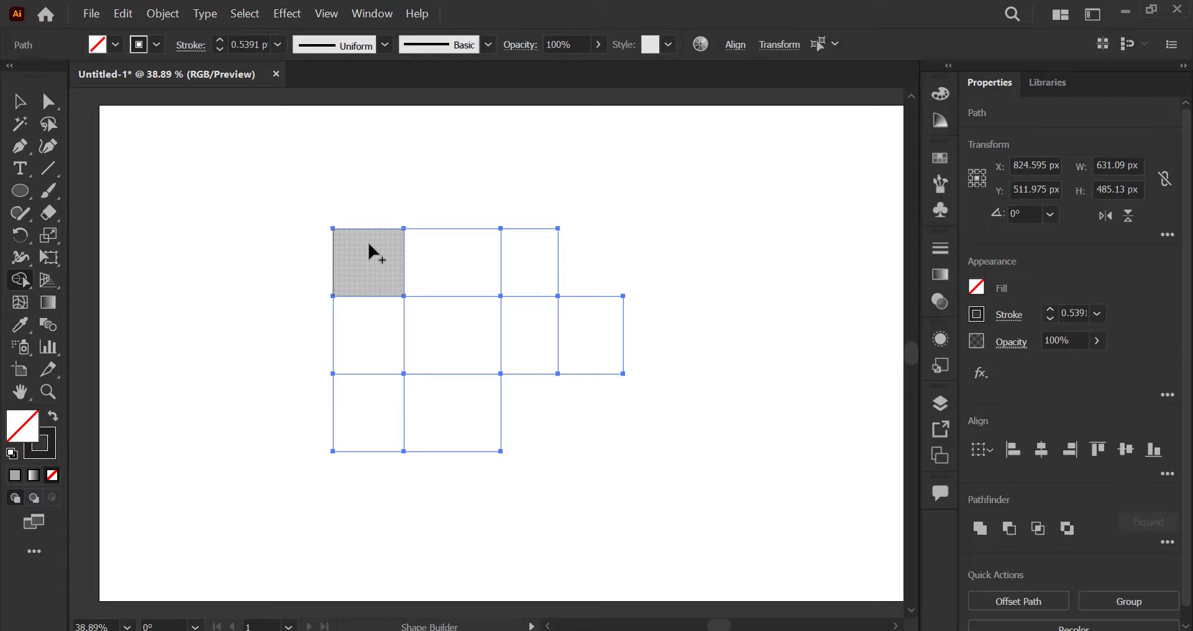
Merge the grid cells into a U shape with a rectangle below it, and remove the leftover cells and line.
mouse_move(371, 252)
mouse_down()
mouse_move(374, 338)
mouse_move(515, 333)
mouse_move(520, 269)
mouse_up()
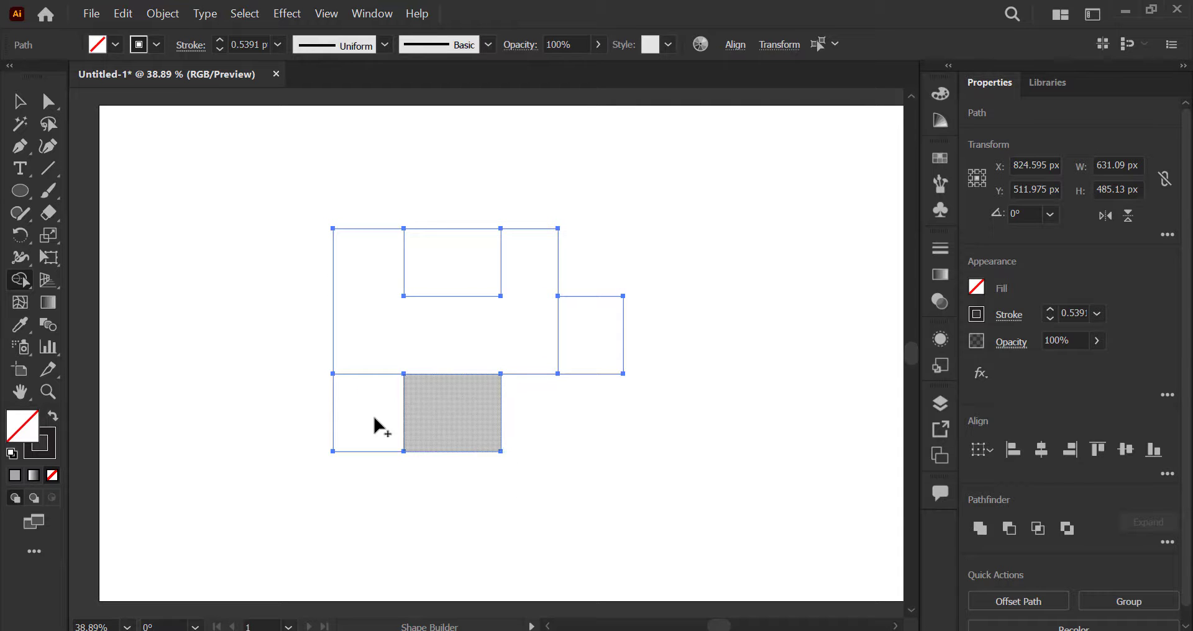
drag(355, 417, 445, 416)
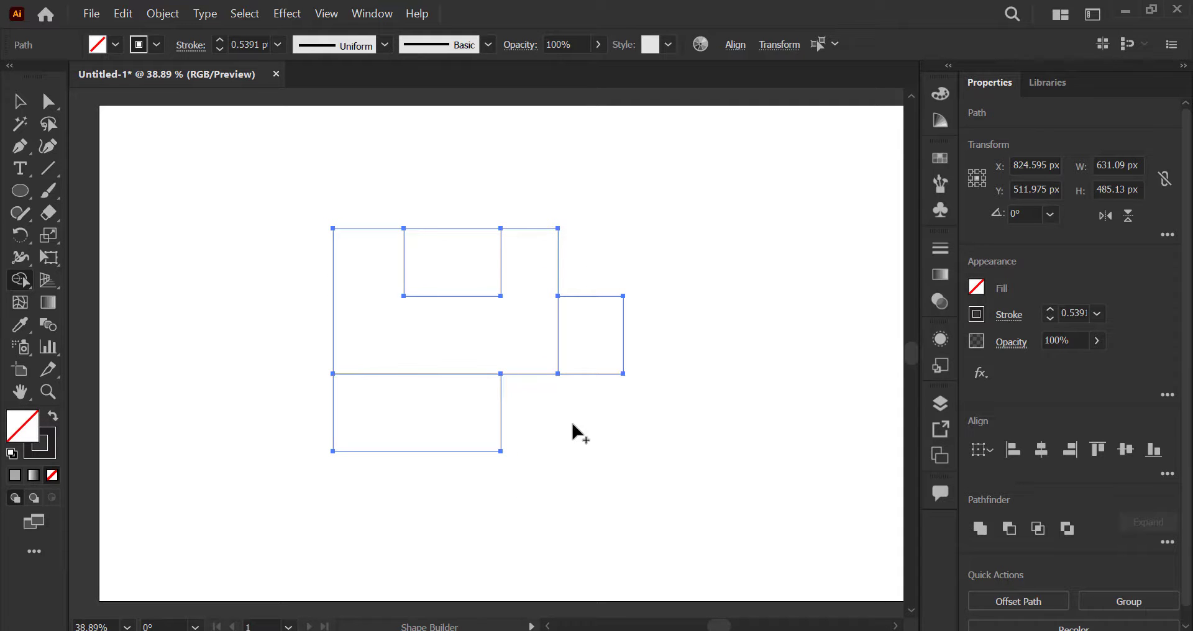
alt+click(603, 304)
alt+click(453, 258)
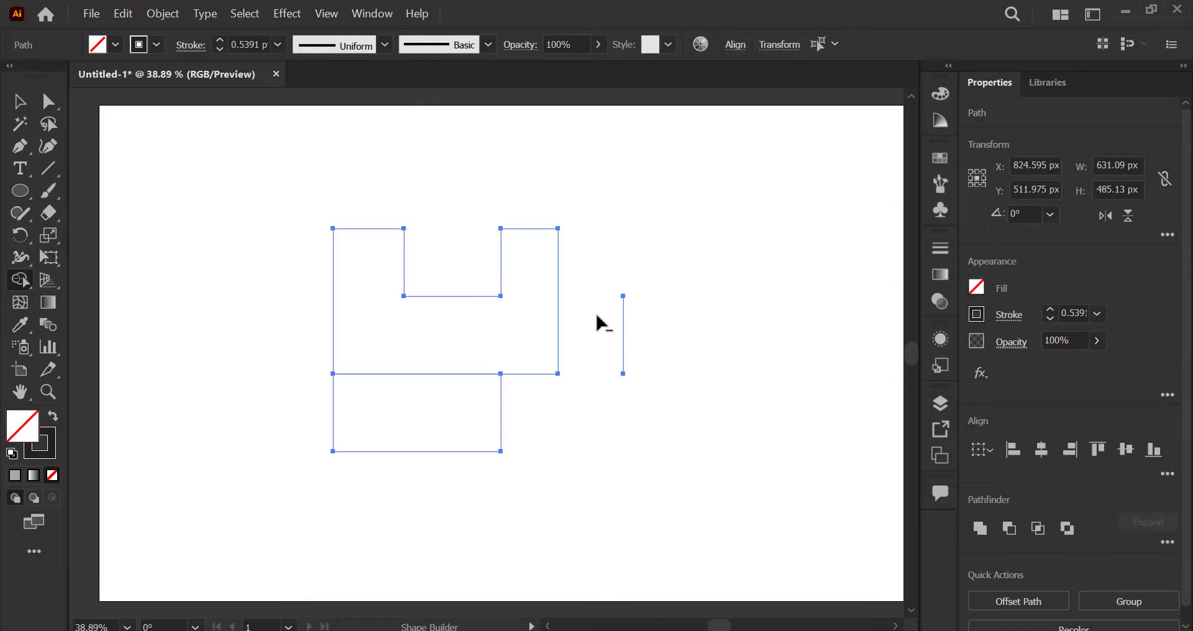
drag(597, 316, 827, 317)
click(18, 101)
click(226, 381)
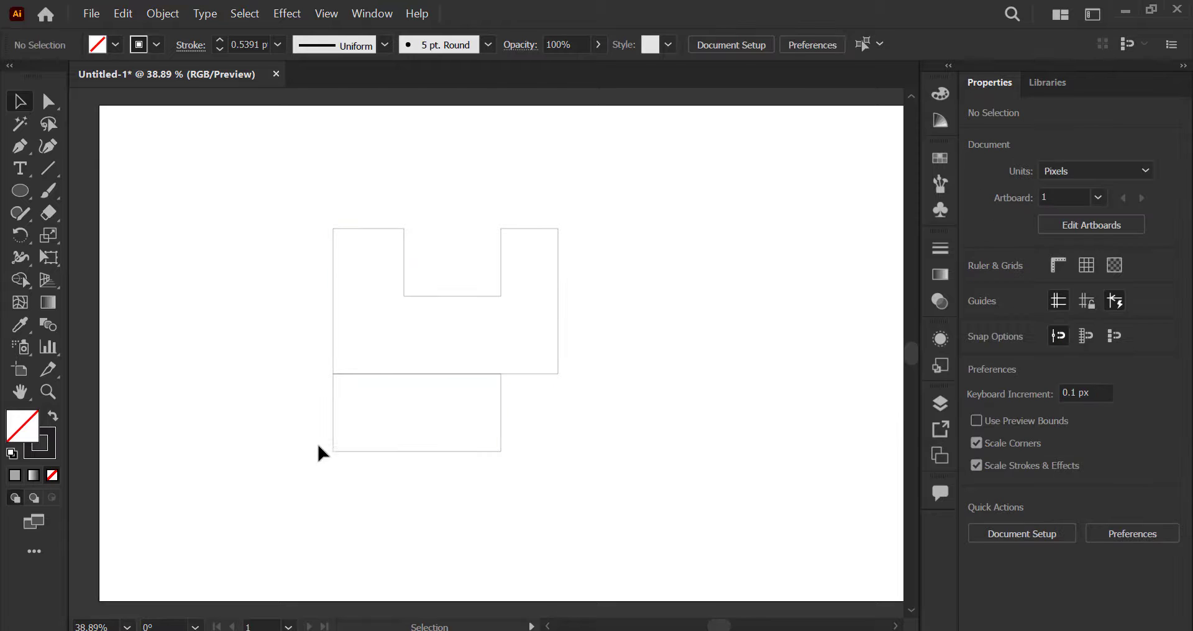
Fill the lower rectangle with green and deselect it.
drag(319, 446, 571, 439)
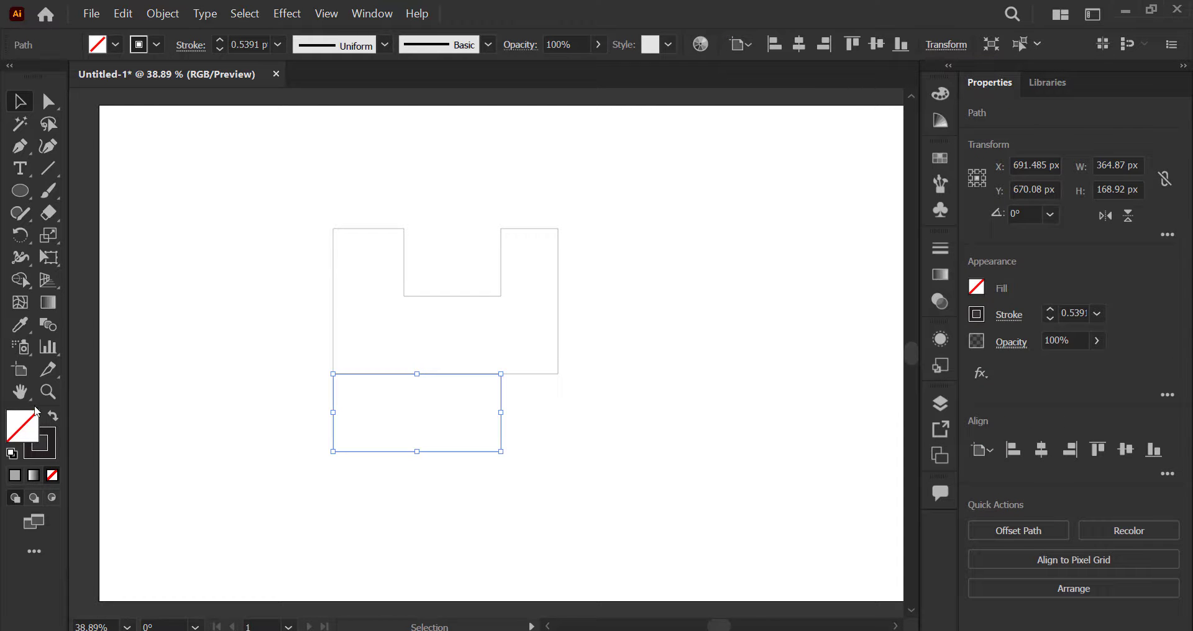
click(115, 44)
click(65, 145)
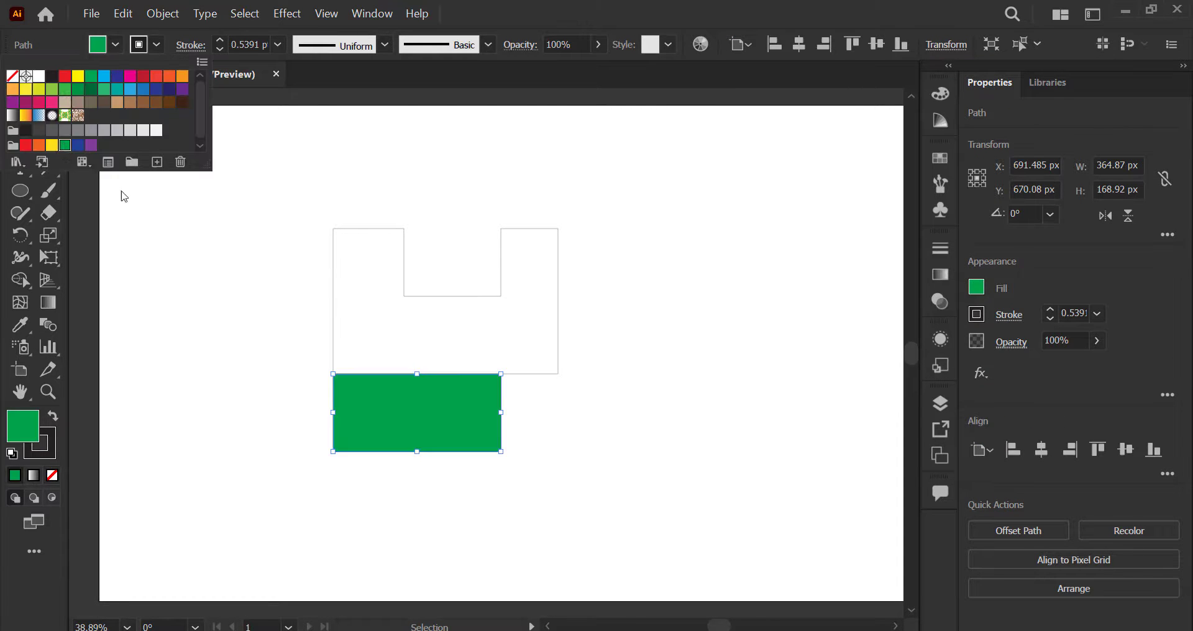
click(598, 382)
Fill the U-shaped region above the rectangle with brown and deselect it.
drag(291, 297, 602, 312)
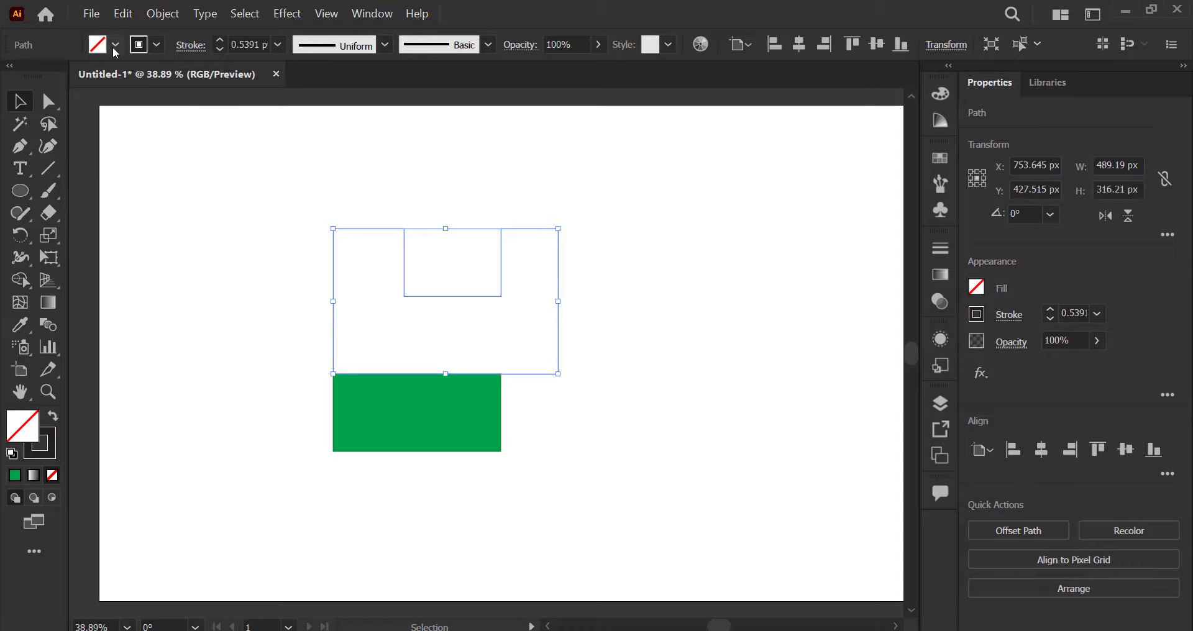
click(114, 47)
click(154, 108)
click(256, 274)
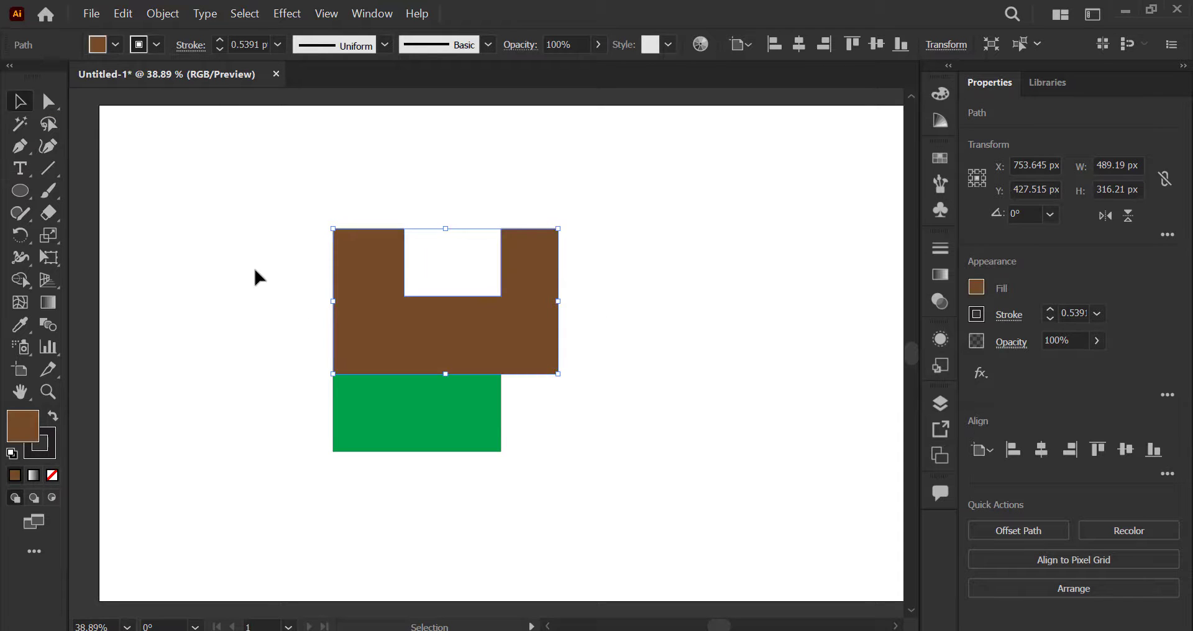
click(256, 271)
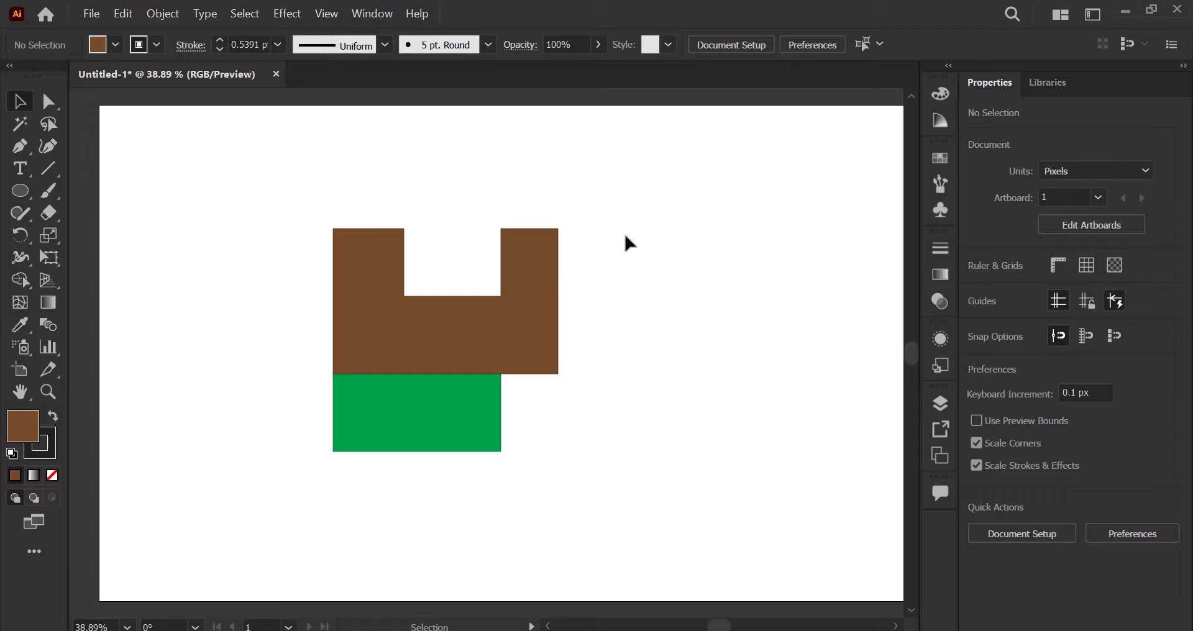